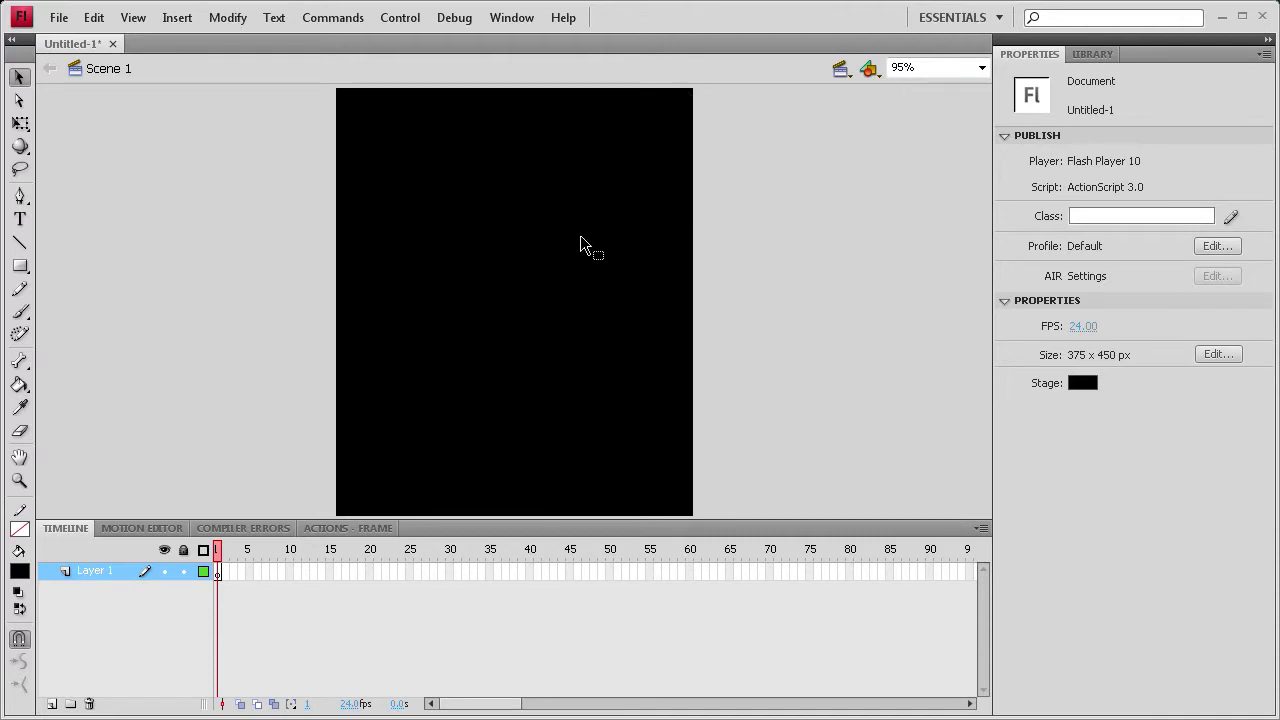
- Rename the existing layer as "as" and add a layer named "window" above it
double_click(86, 572)
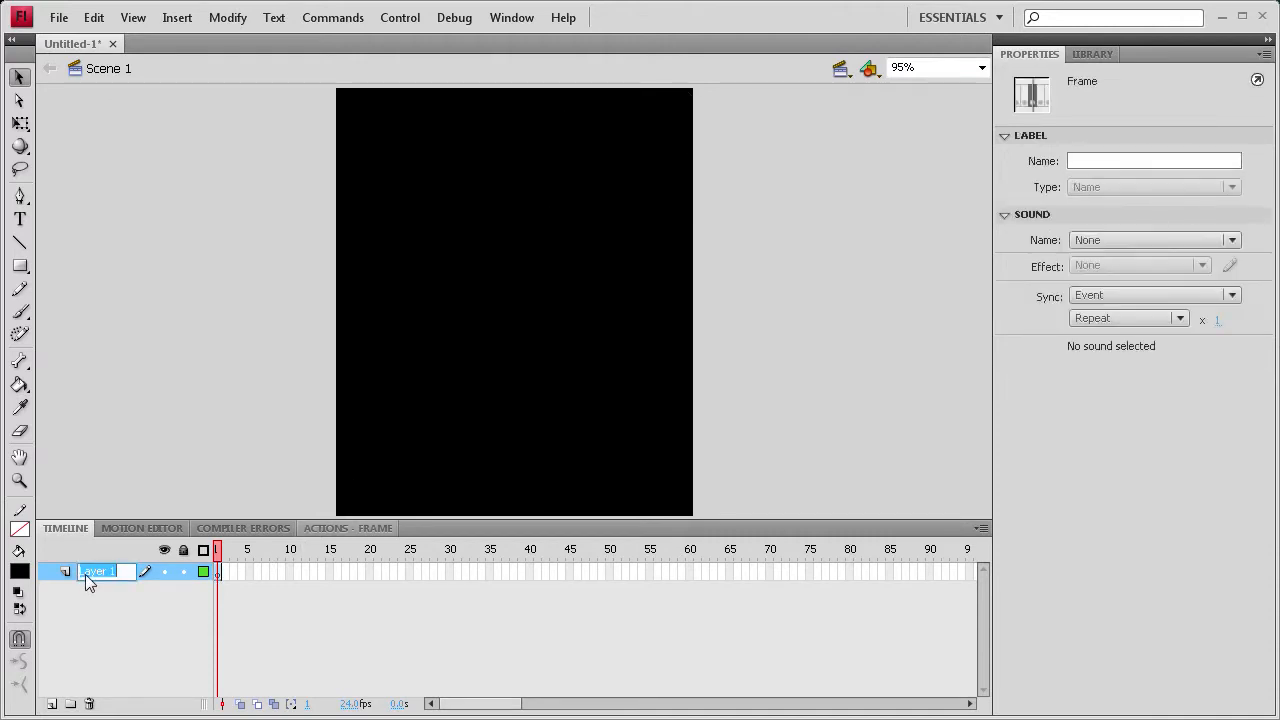
text(as)
click(52, 704)
double_click(93, 571)
double_click(101, 572)
text(window)
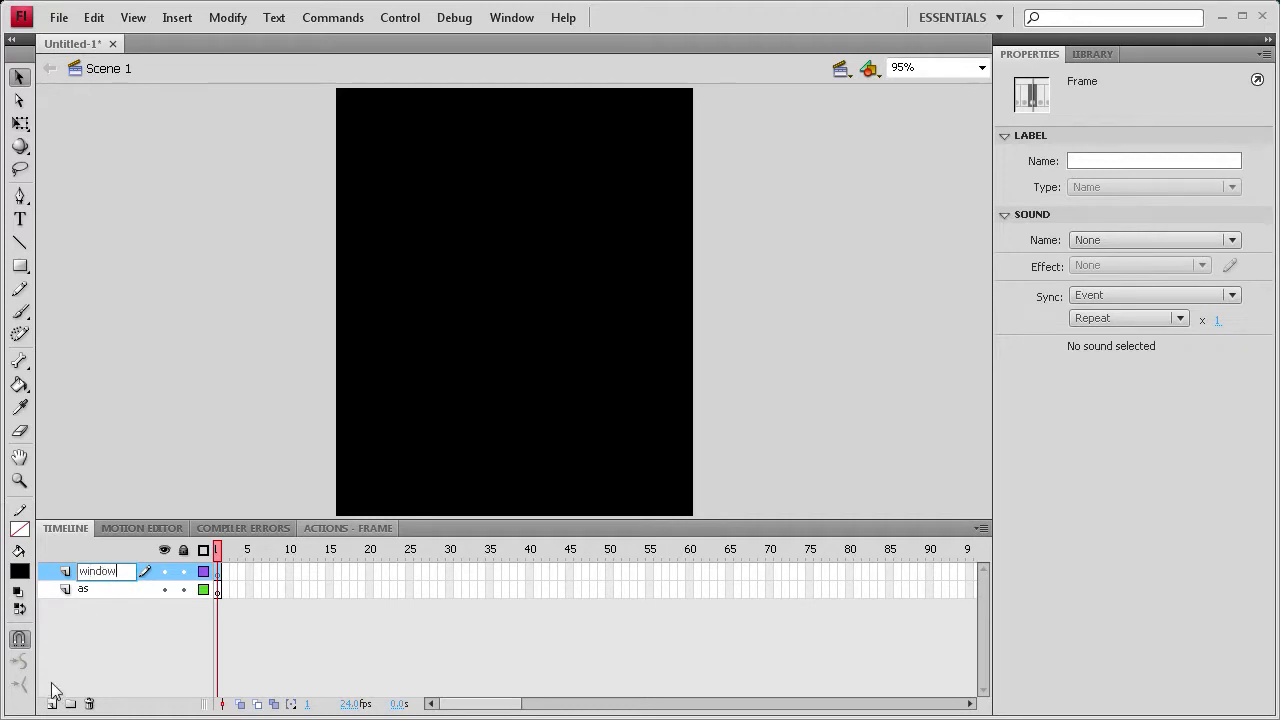
key(Return)
- Add another layer above the window layer and name it "button"
click(52, 704)
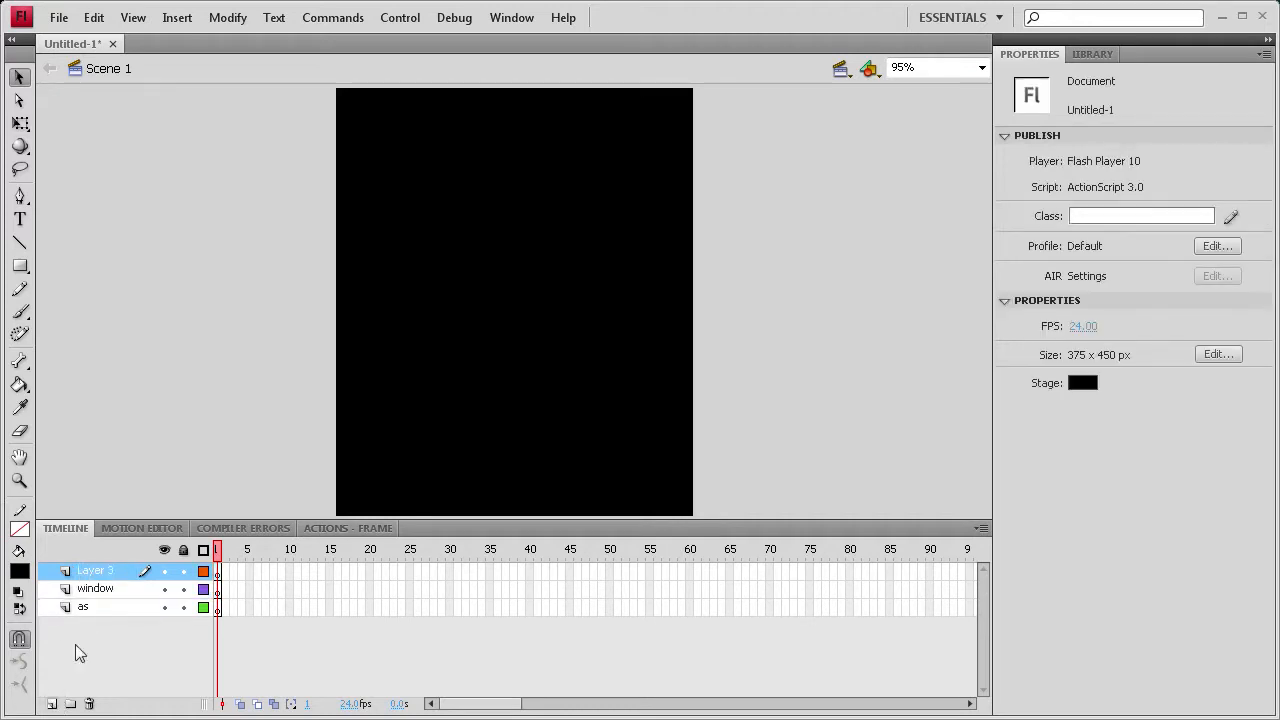
double_click(90, 573)
text(button)
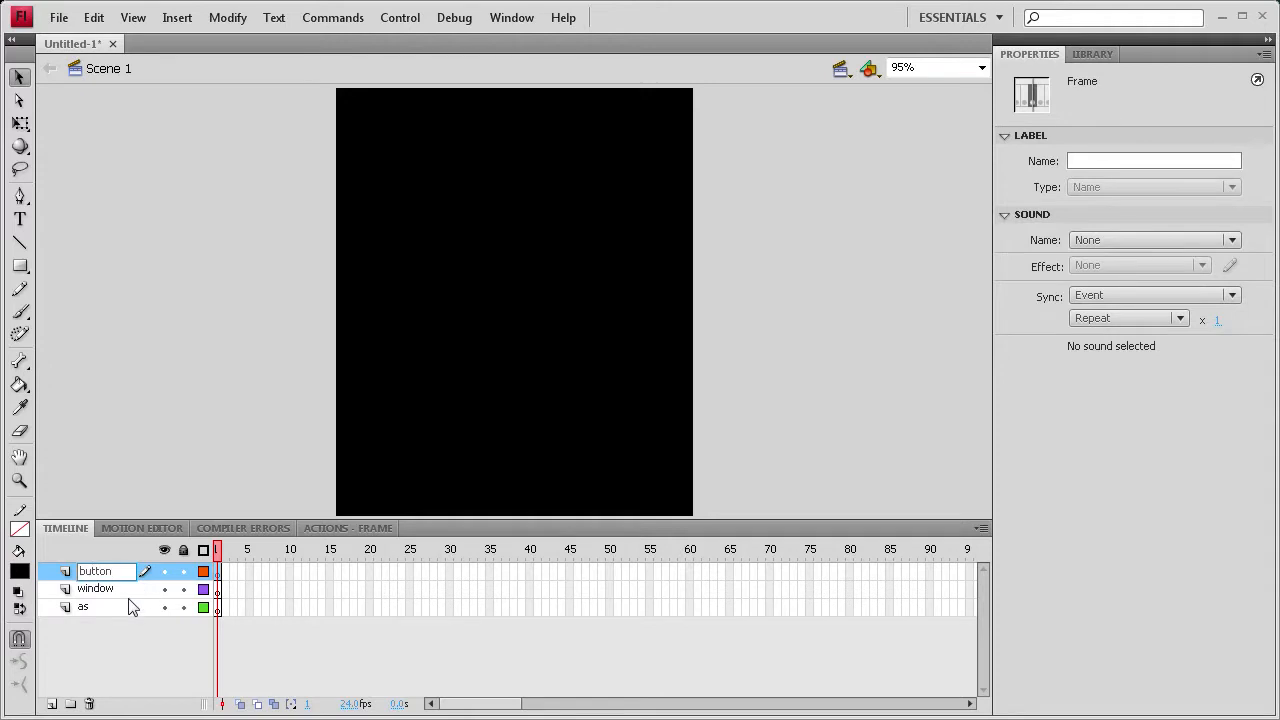
key(Return)
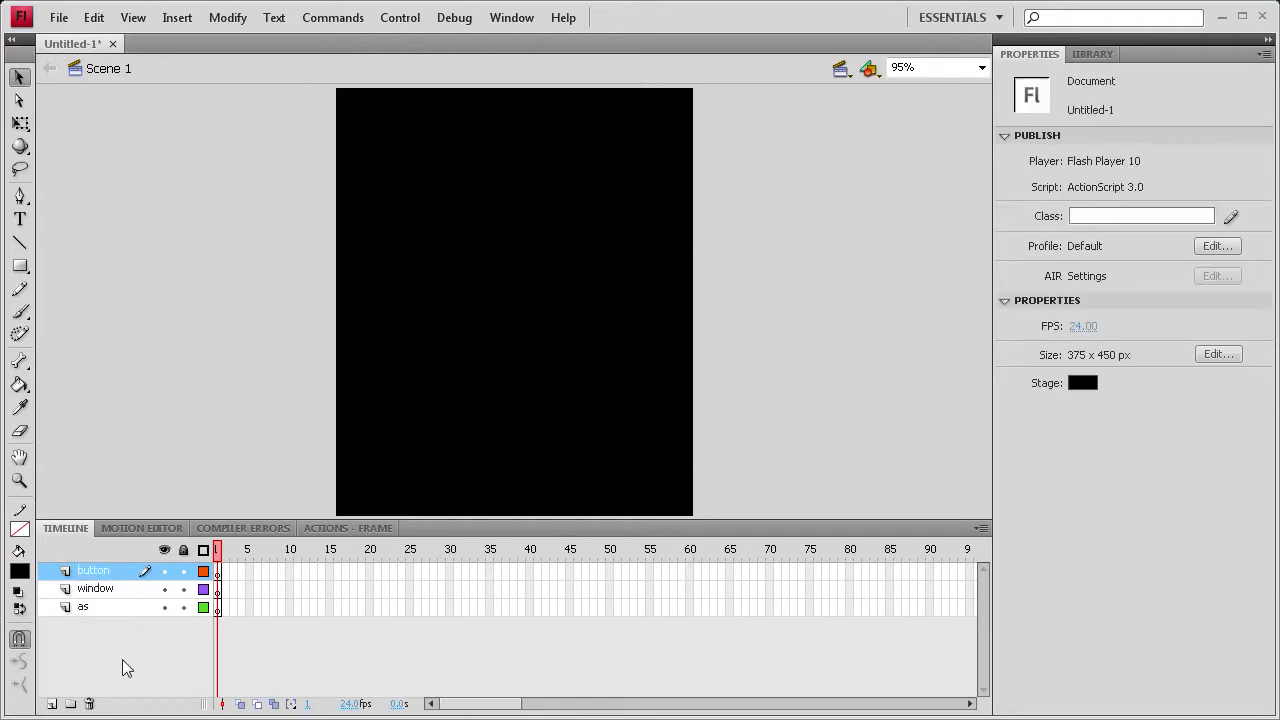
- On the button layer, draw a bright blue rectangle without stroke, about 42 by 137 px, near the stage's upper-right corner
click(219, 574)
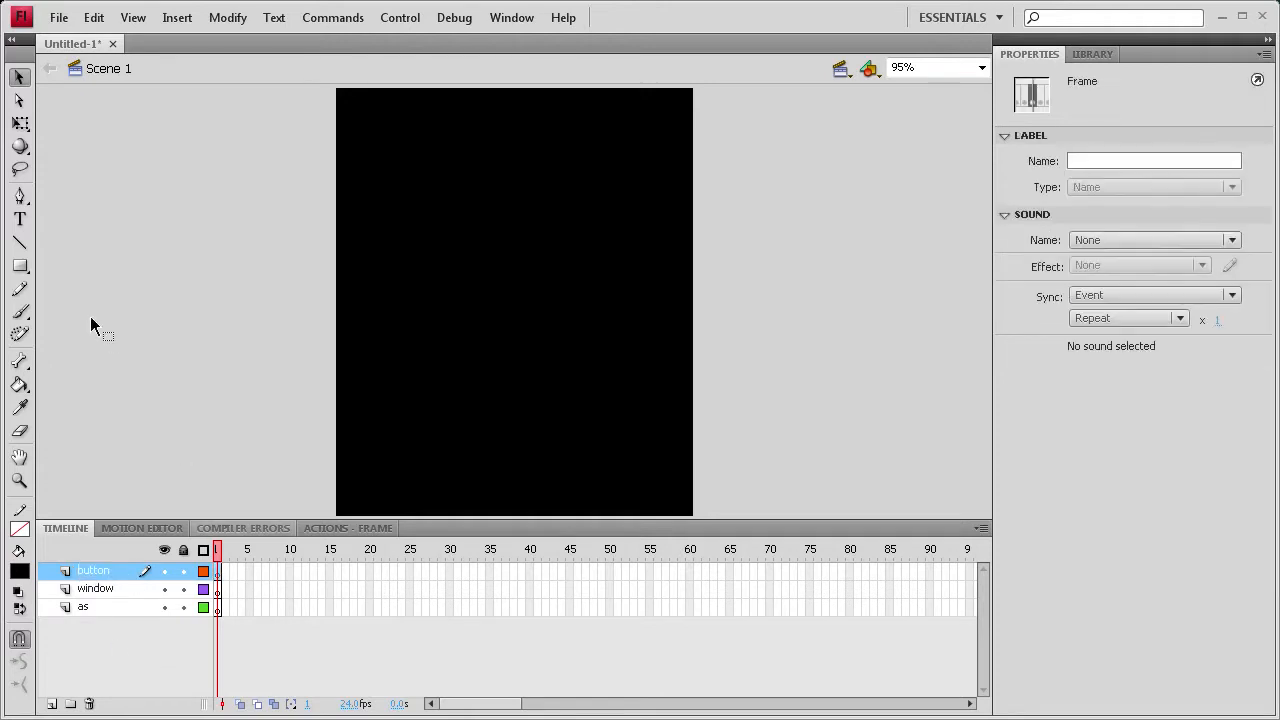
click(20, 265)
click(1213, 162)
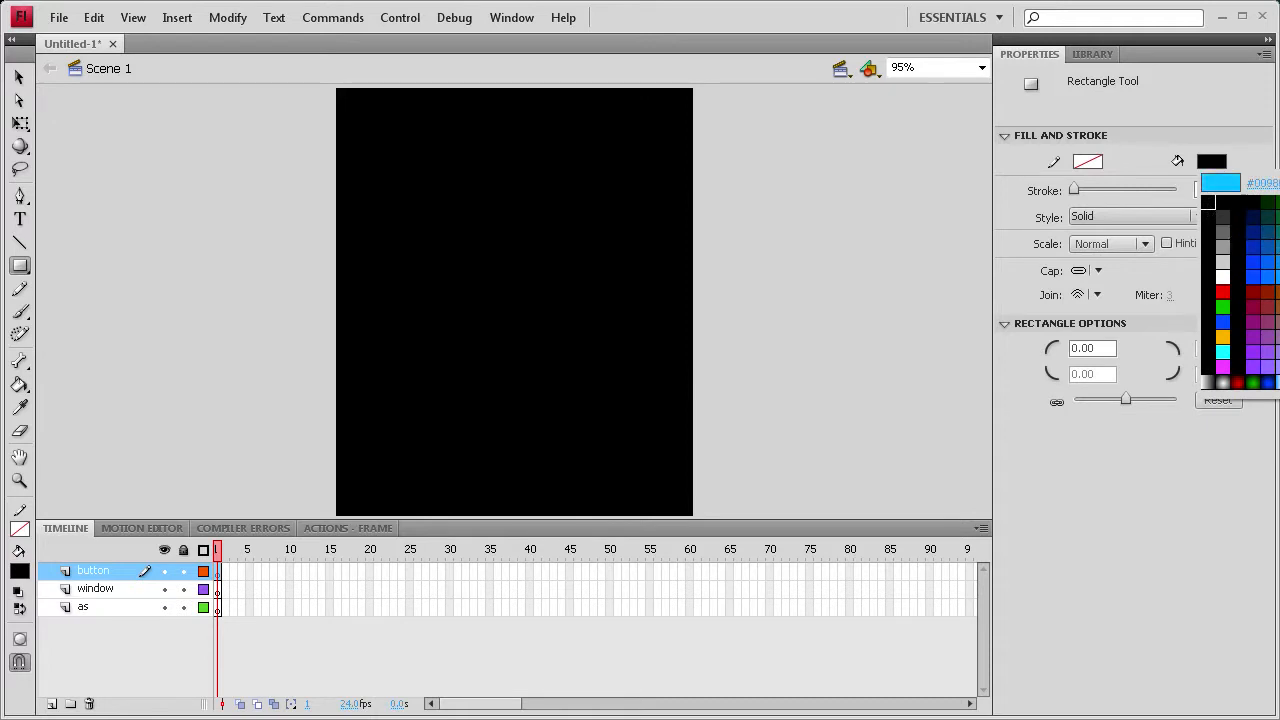
click(1263, 274)
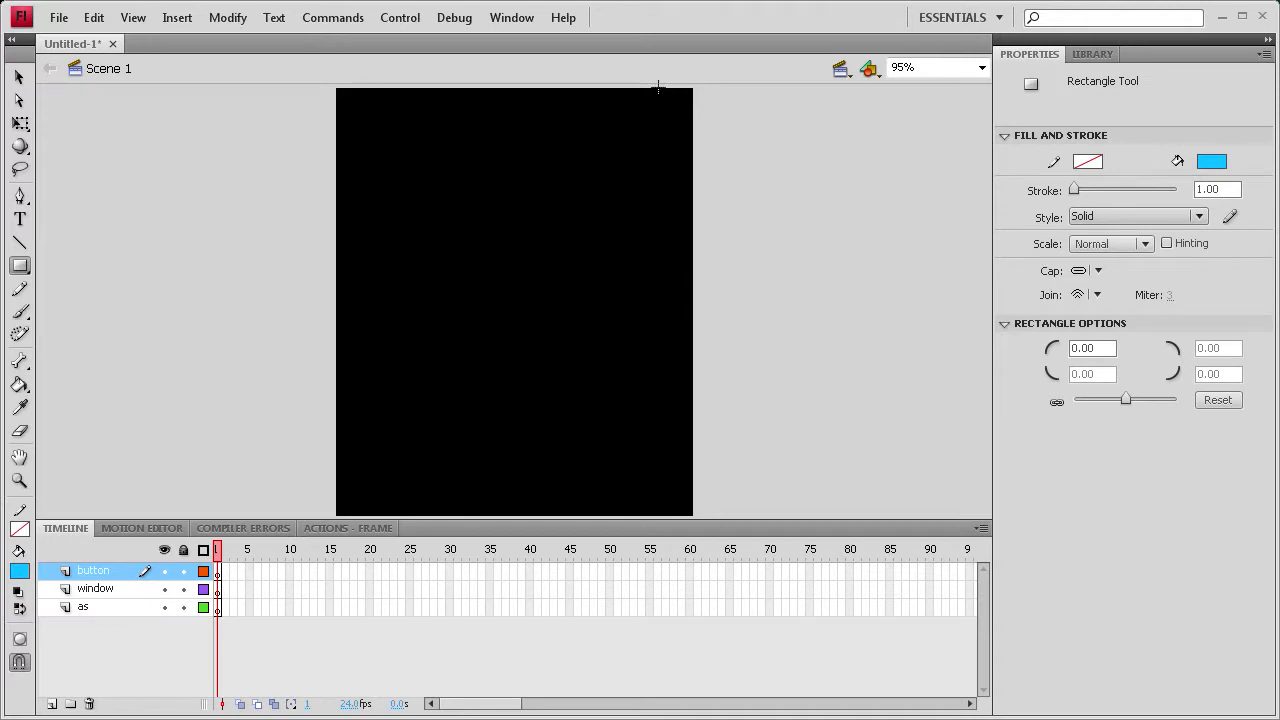
drag(651, 88, 692, 218)
- Move the blue rectangle so it sits flush against the stage's right edge
key(v)
click(676, 166)
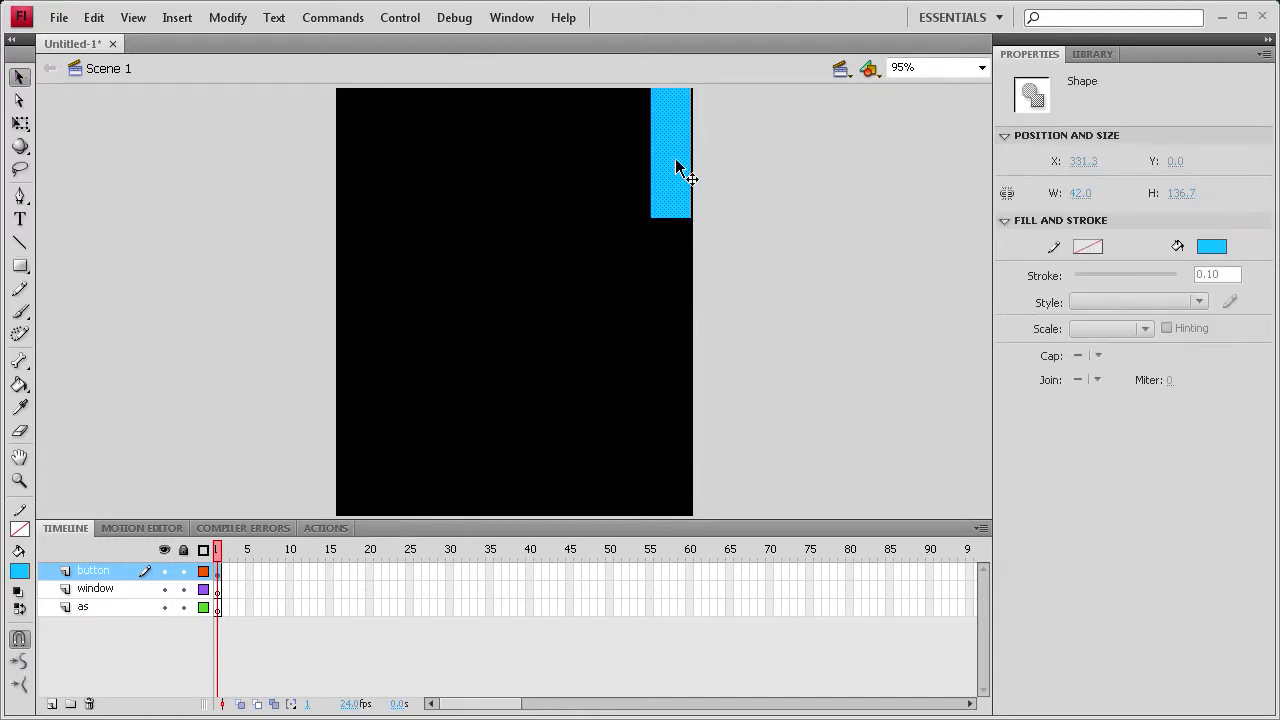
drag(676, 166, 692, 168)
click(746, 178)
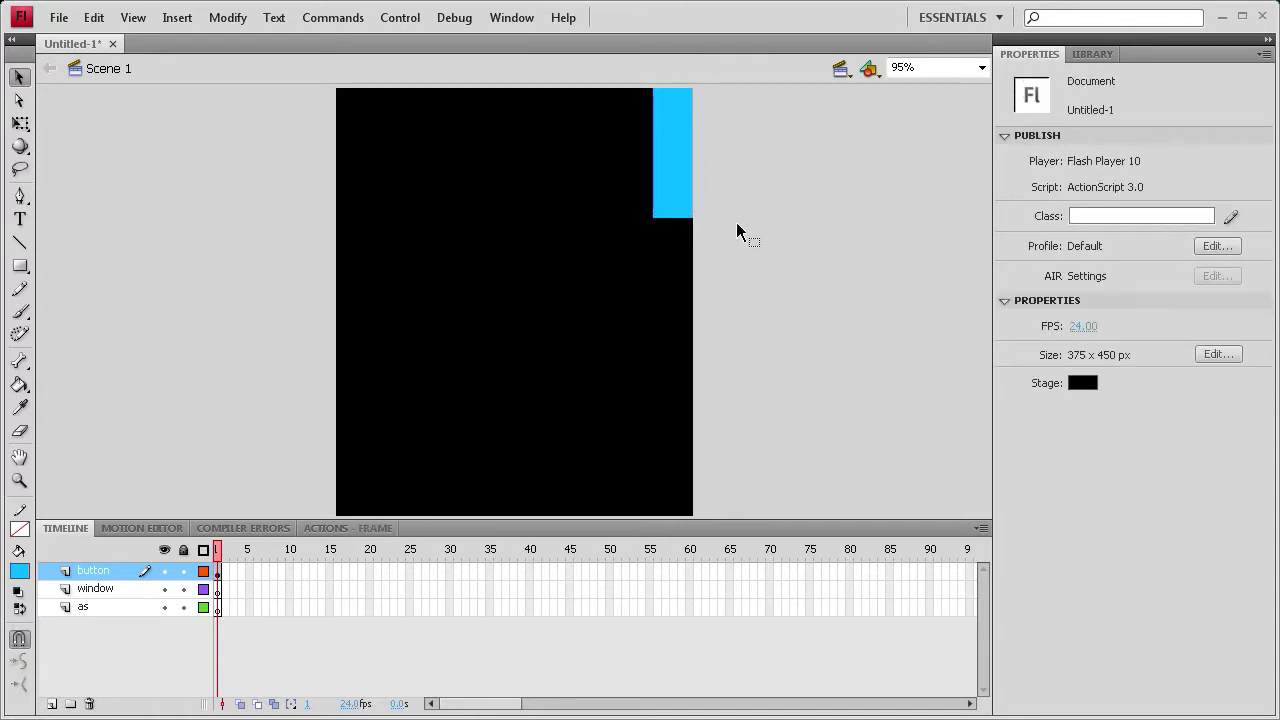
- Add the static text "Information" in black at 23 pt on the empty area left of the stage
click(20, 219)
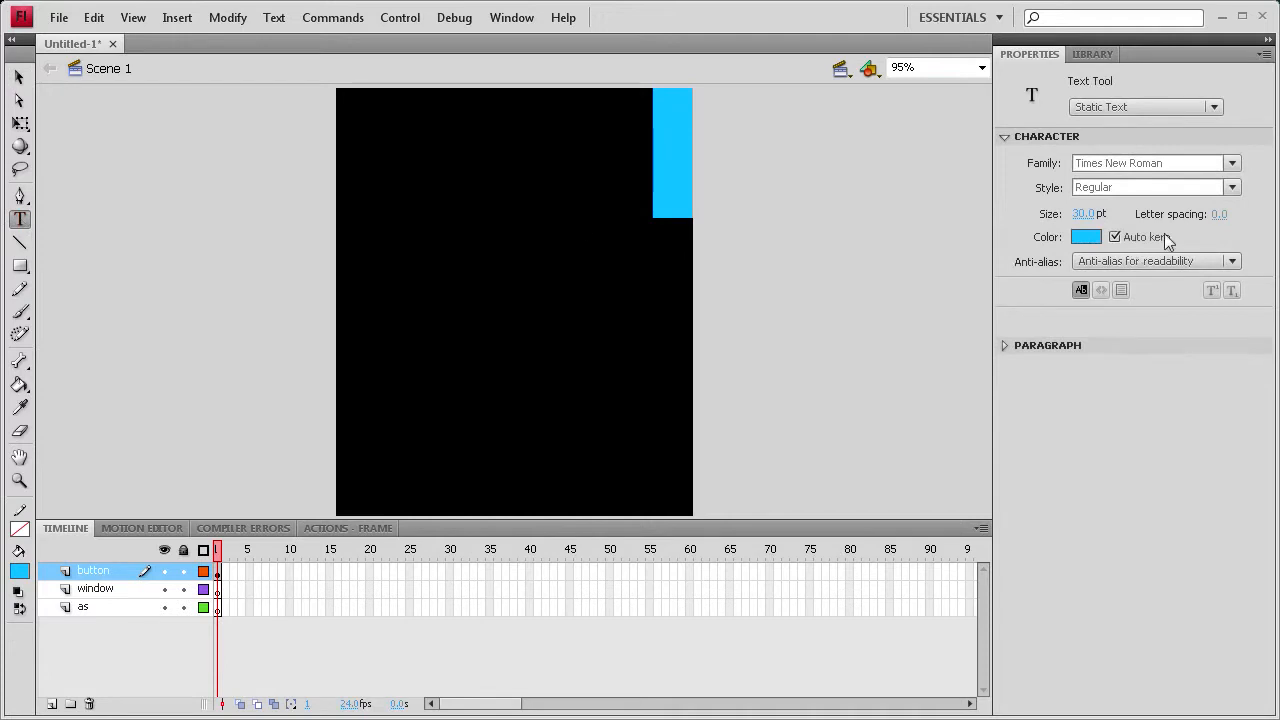
click(1085, 238)
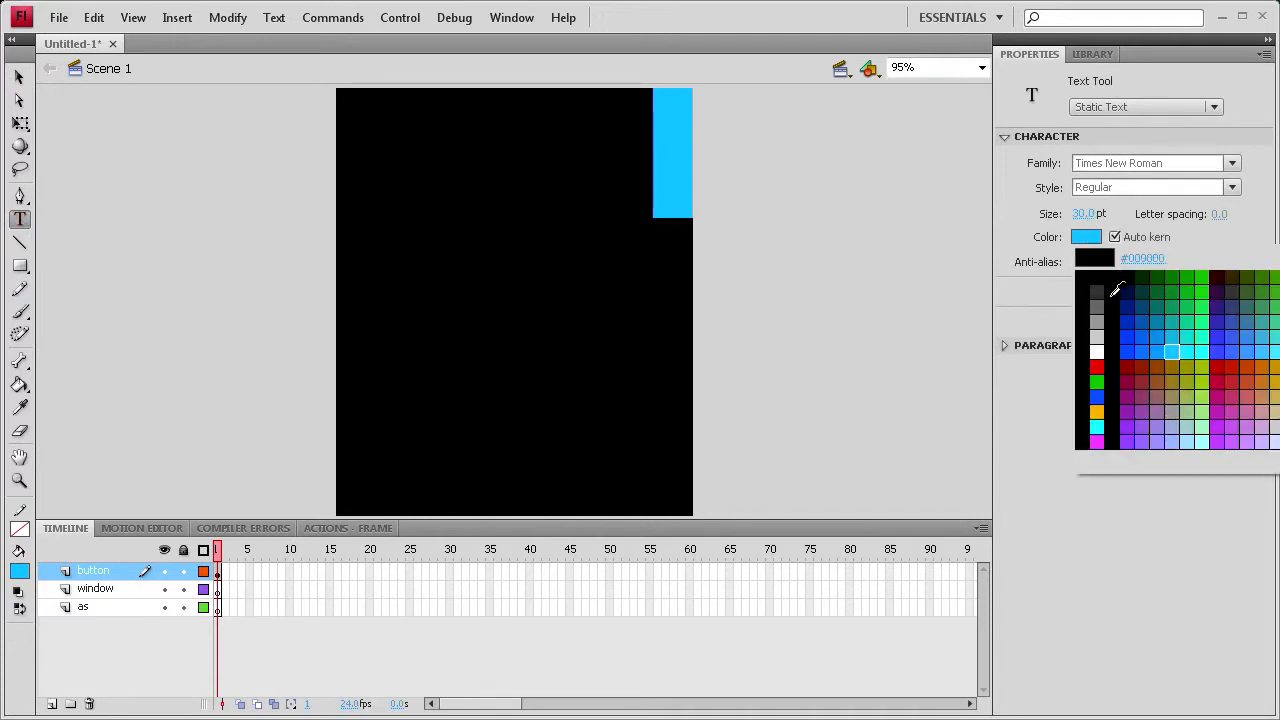
click(1113, 283)
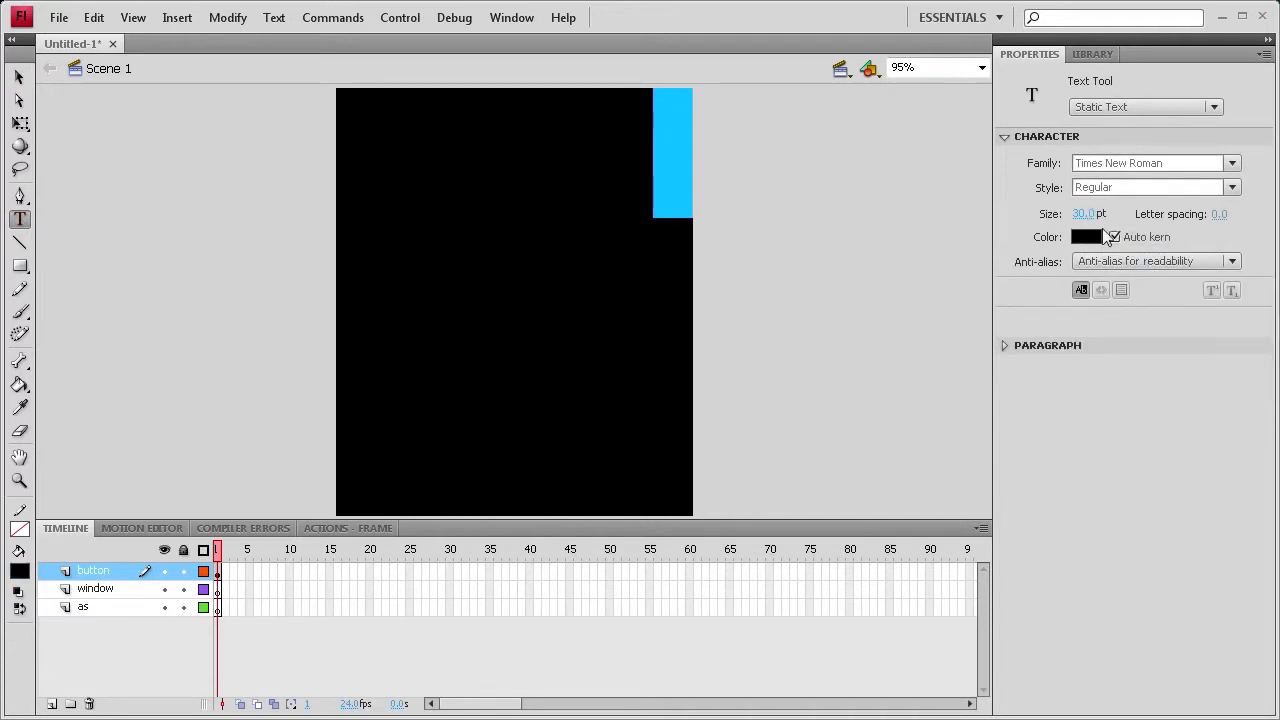
click(1097, 216)
text(23)
key(Return)
click(94, 262)
text(In)
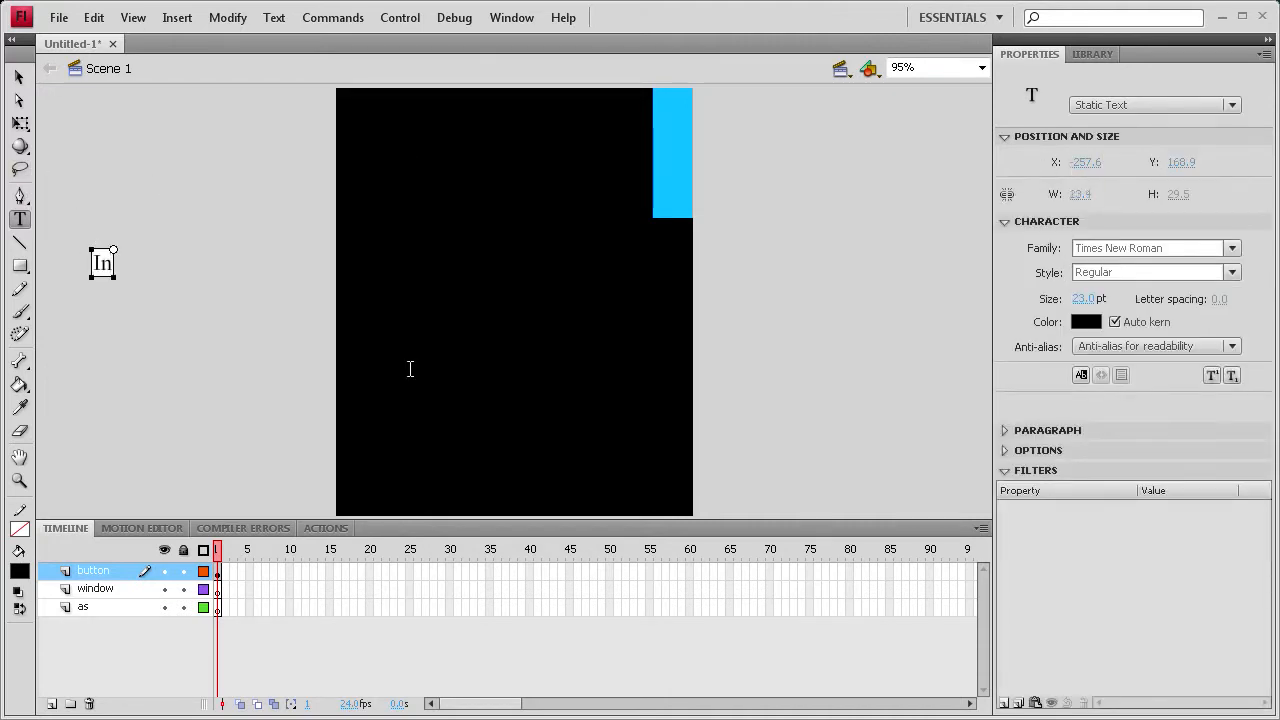
text(formation)
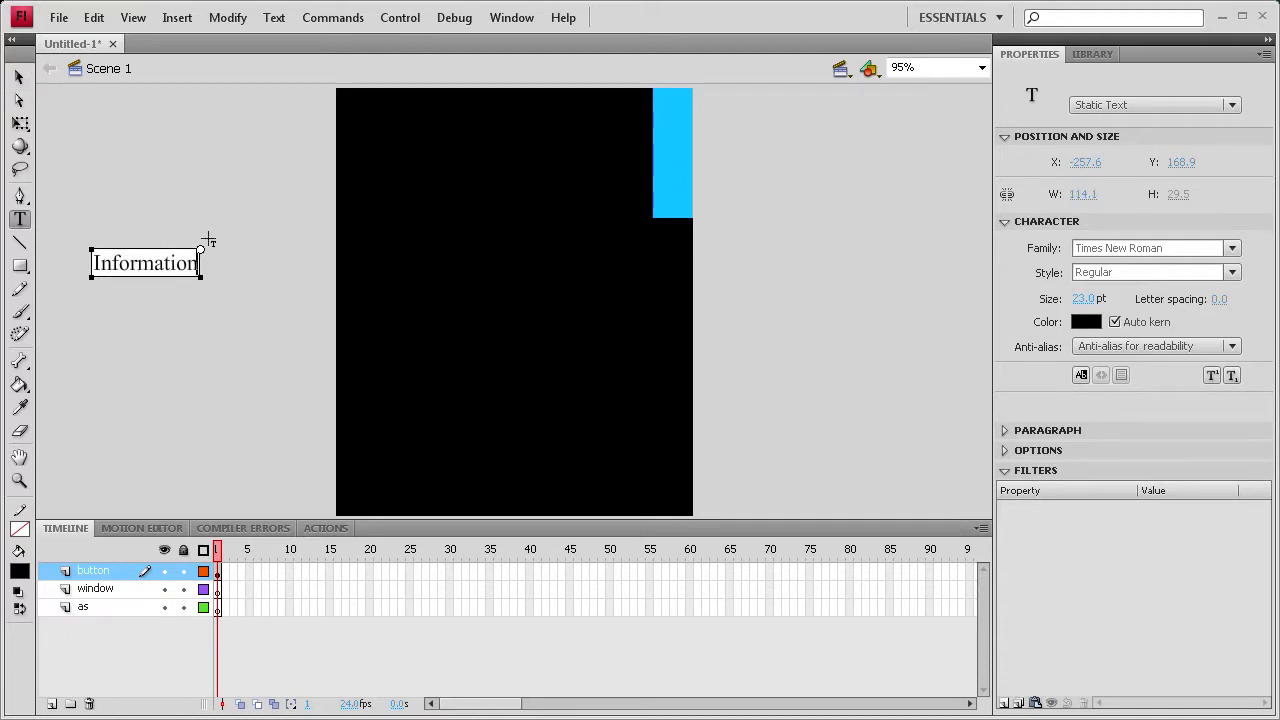
- Rotate the "Information" text 90 degrees clockwise and center it on the blue rectangle
click(20, 122)
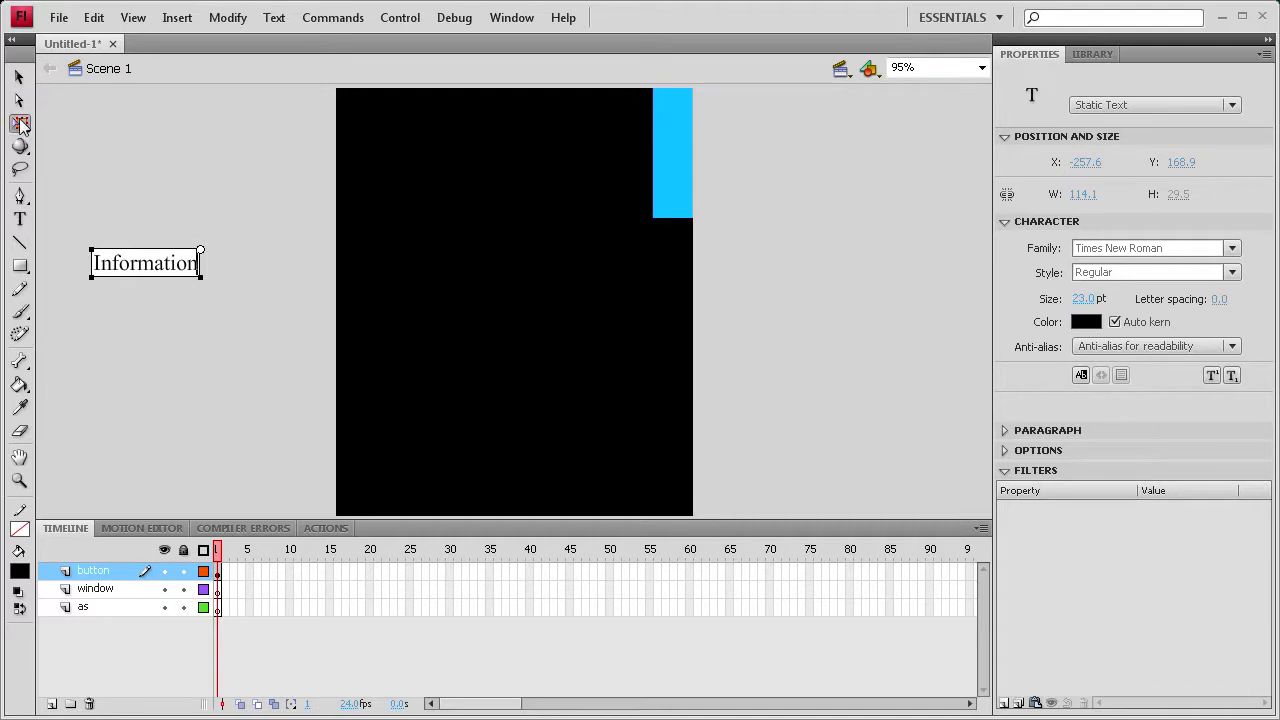
drag(222, 243, 180, 351)
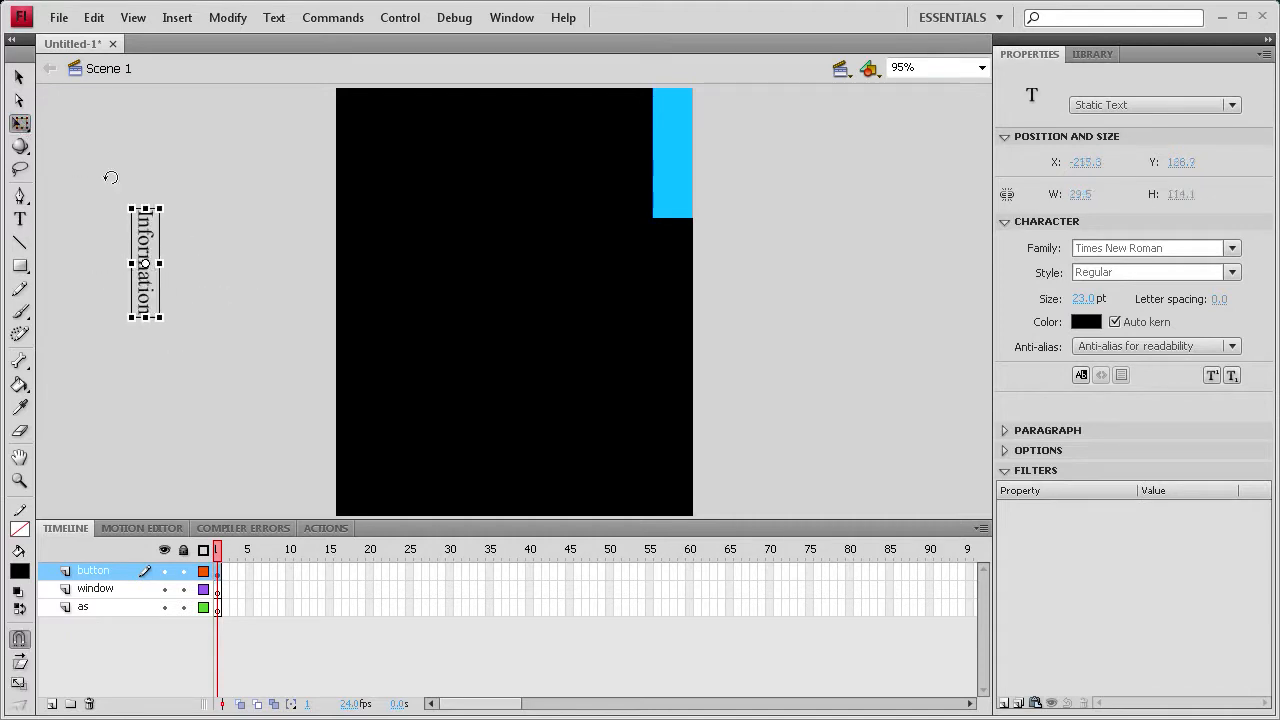
click(19, 80)
drag(140, 255, 674, 154)
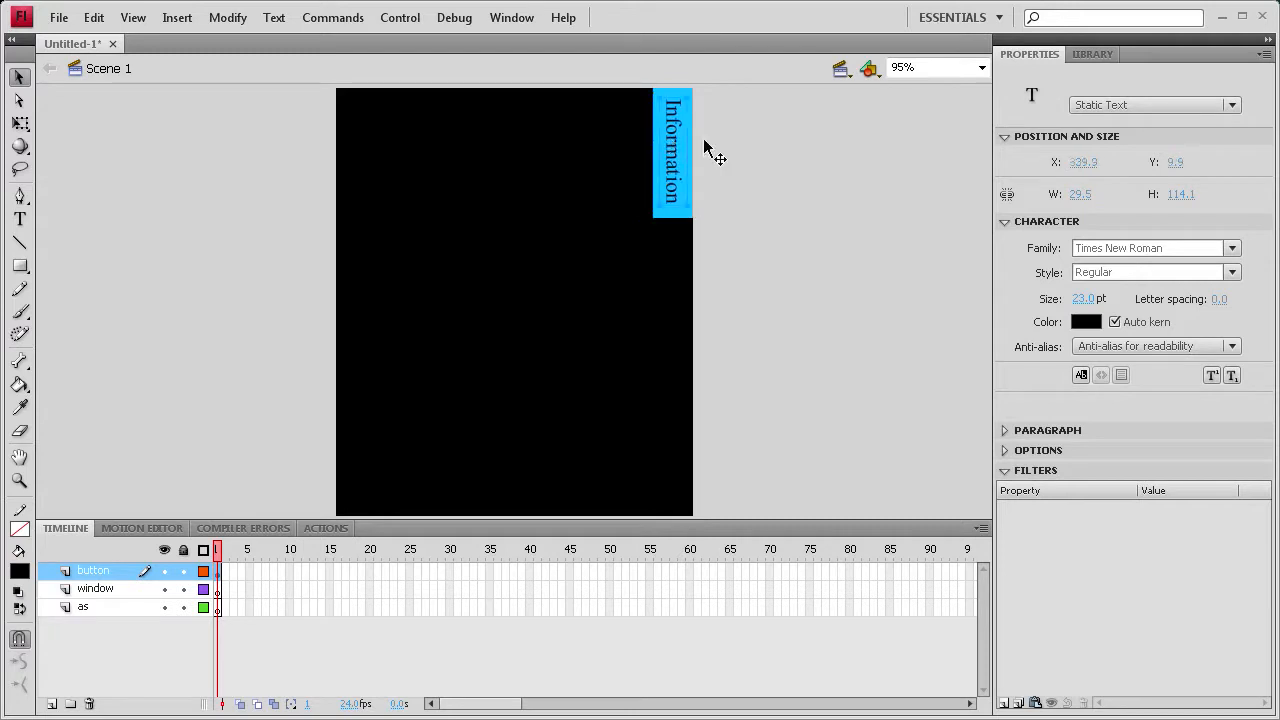
key(Down)
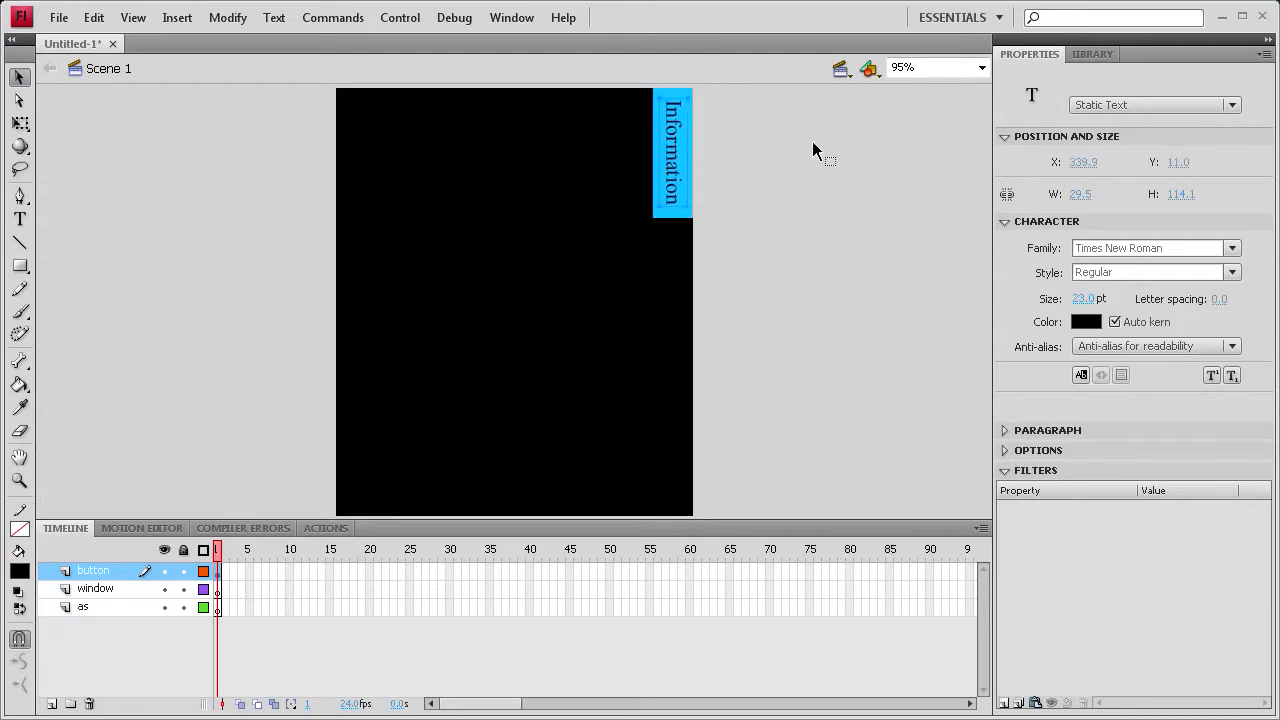
click(820, 147)
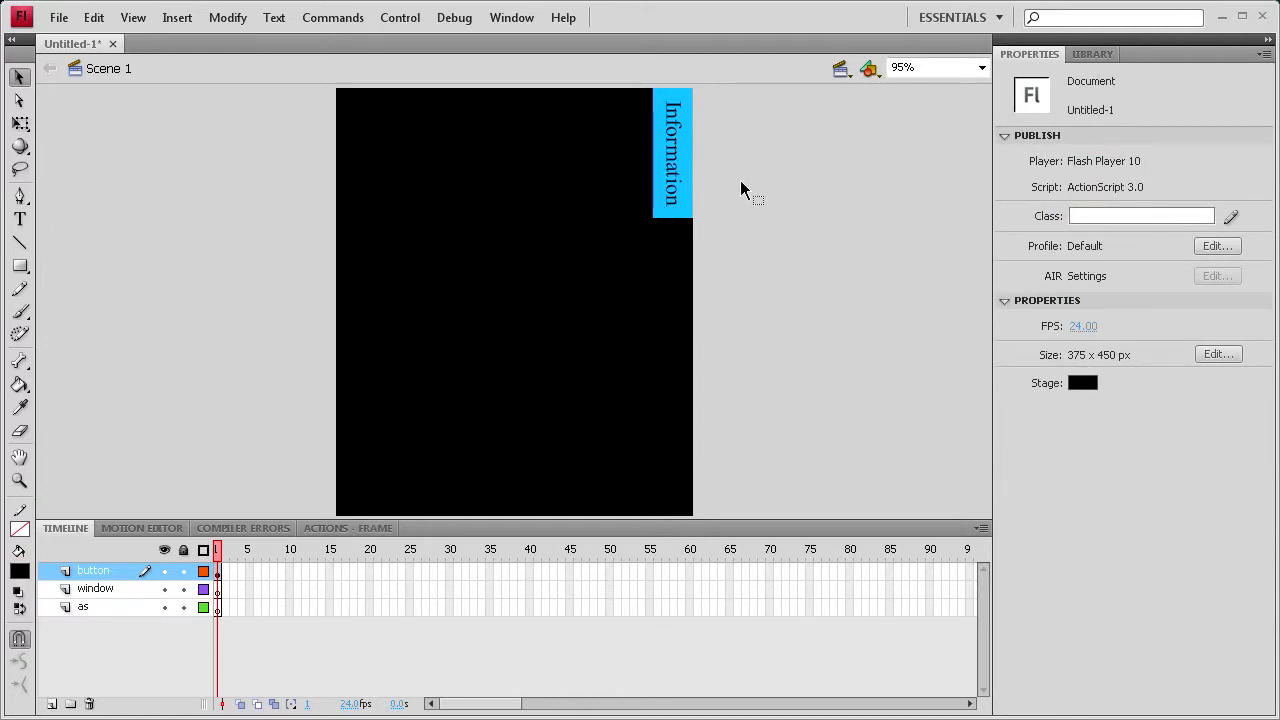
- Convert the blue rectangle and its text to a Button symbol named toggle_btn and enter an instance name beginning with "toggle_"
drag(742, 272, 607, 57)
key(F8)
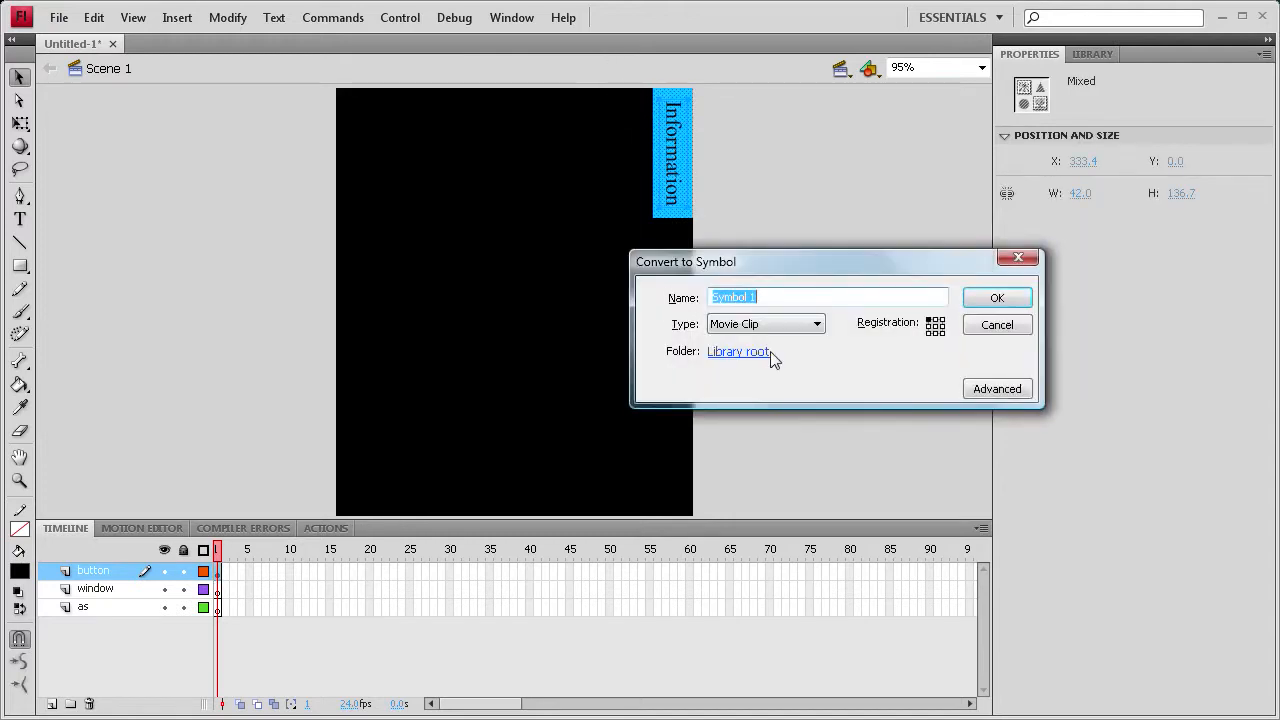
click(816, 324)
click(793, 354)
double_click(785, 297)
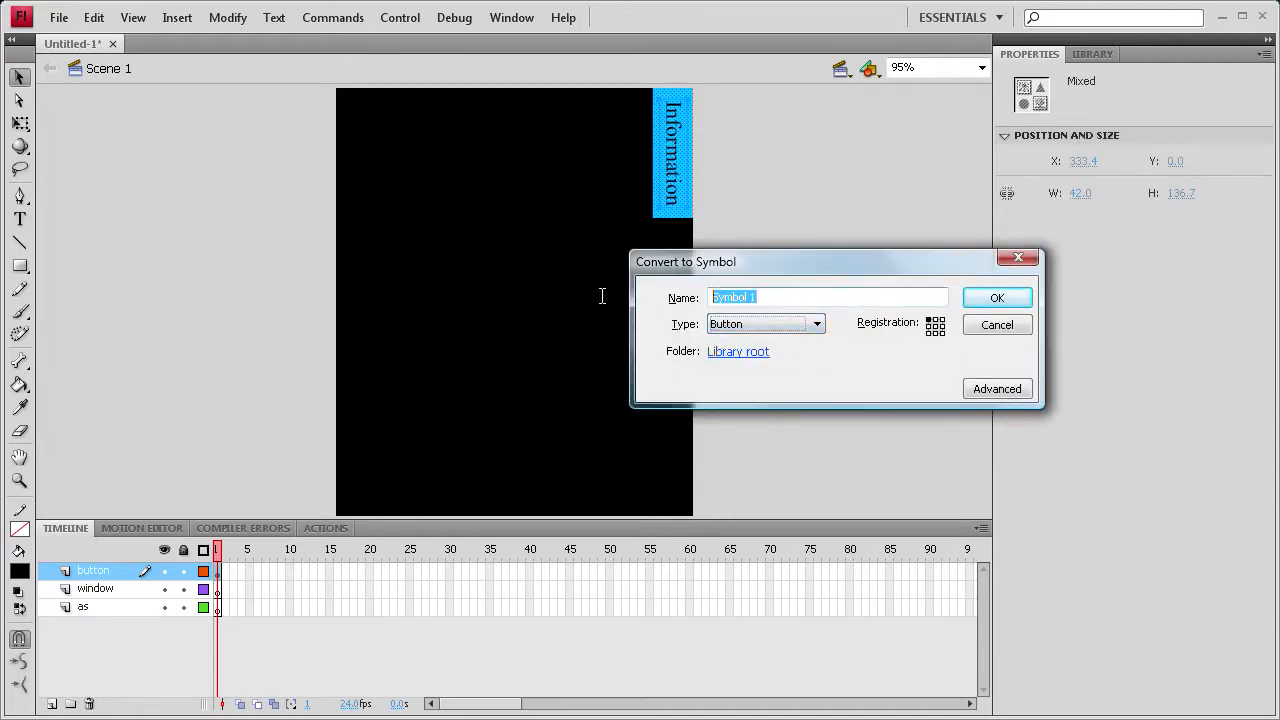
text(toggle_btn)
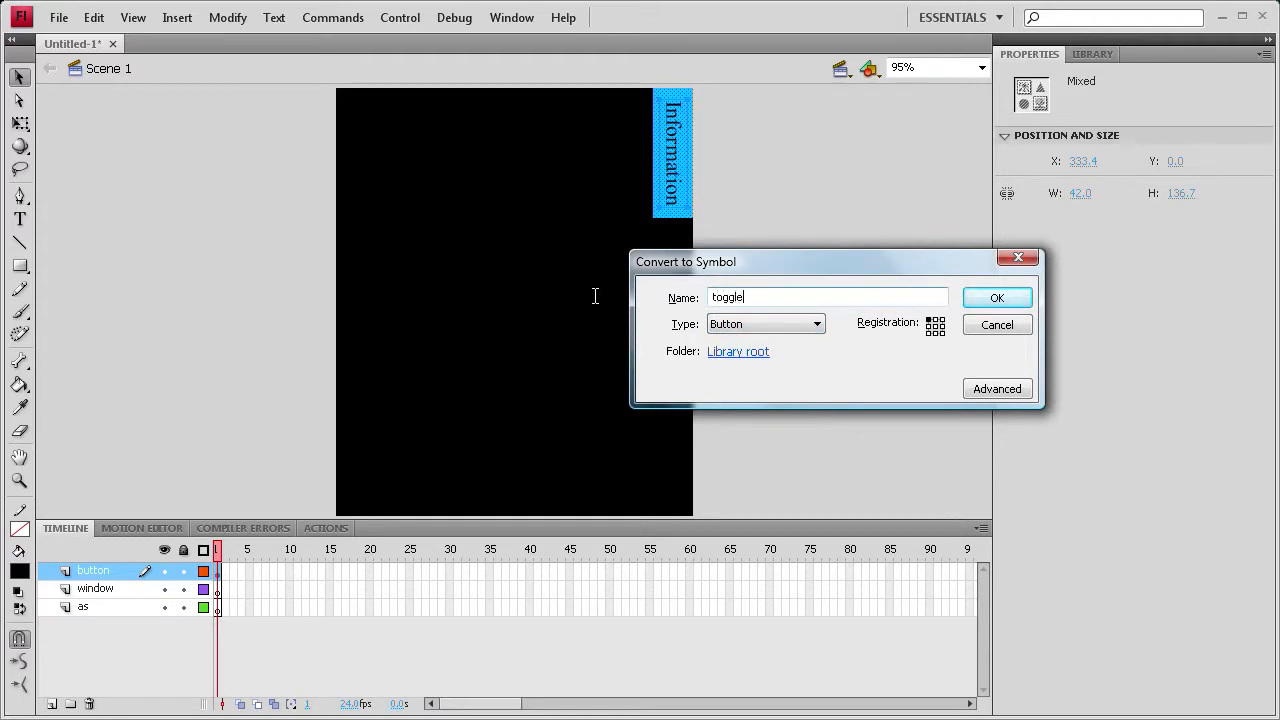
click(993, 300)
click(1119, 79)
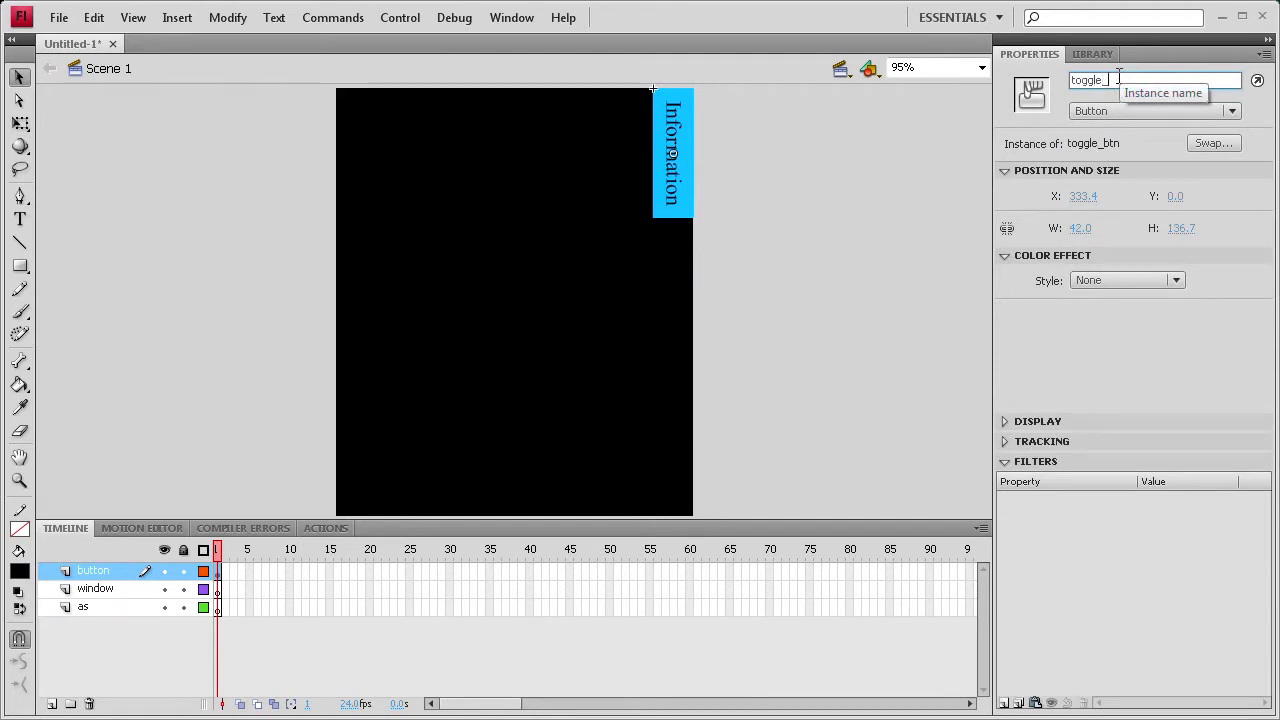
click(725, 198)
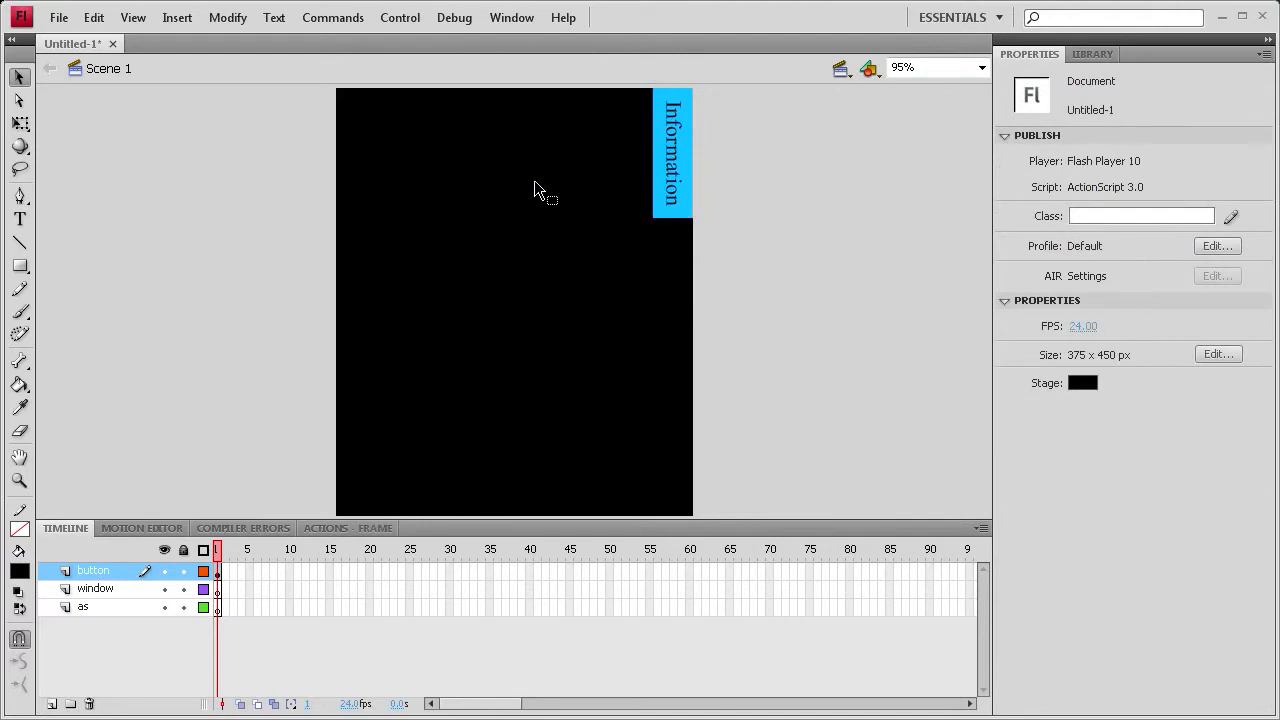
- On the window layer, draw a light gray rectangle, about 335 by 451 px, covering the stage left of the blue button
click(218, 590)
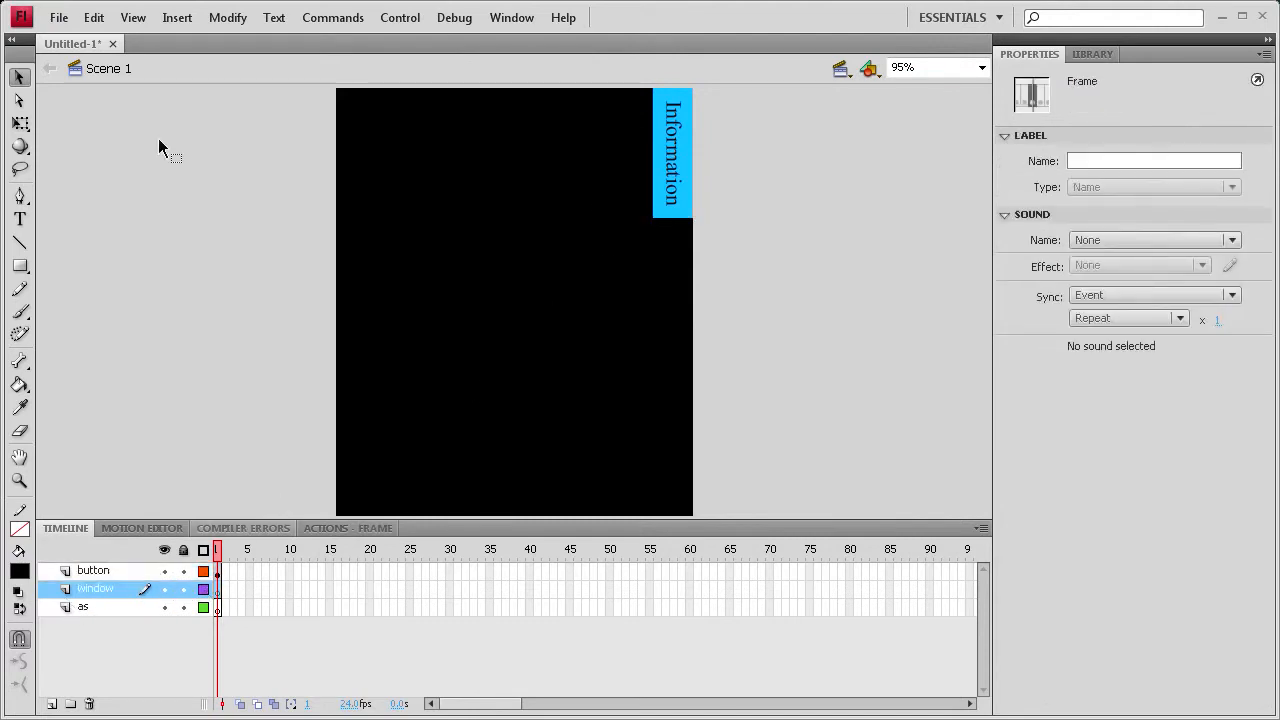
click(22, 268)
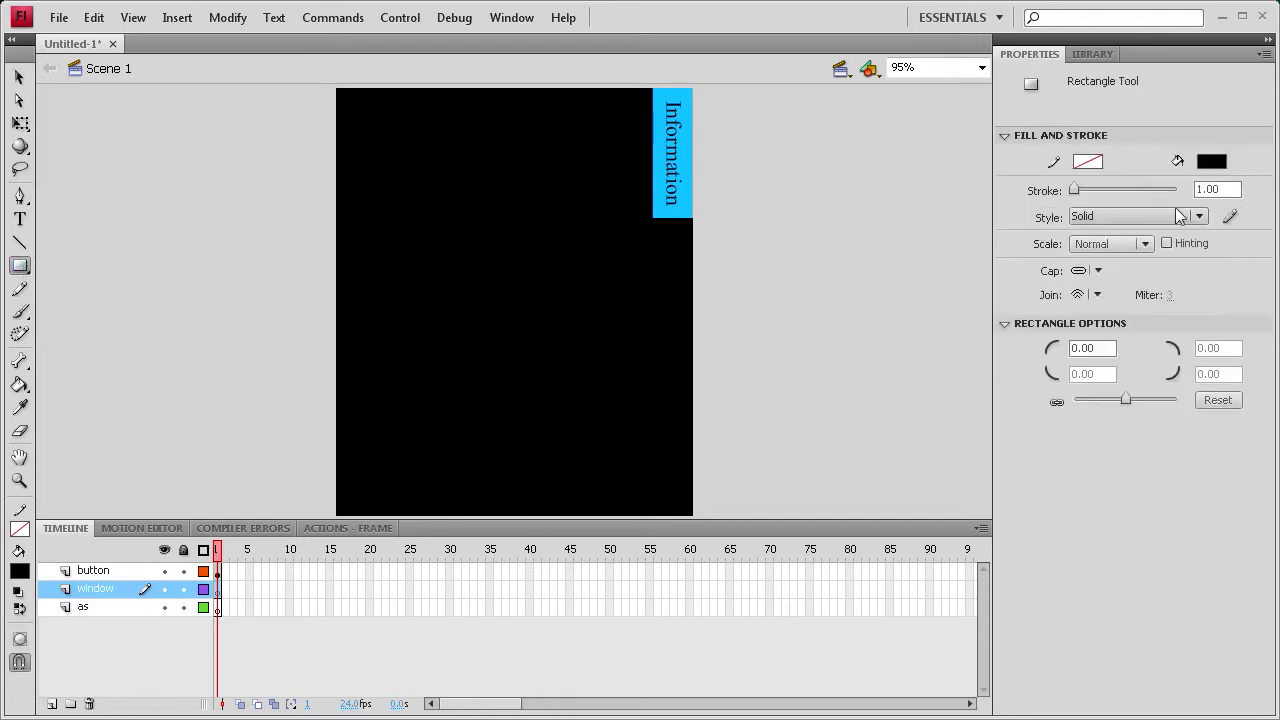
click(1212, 162)
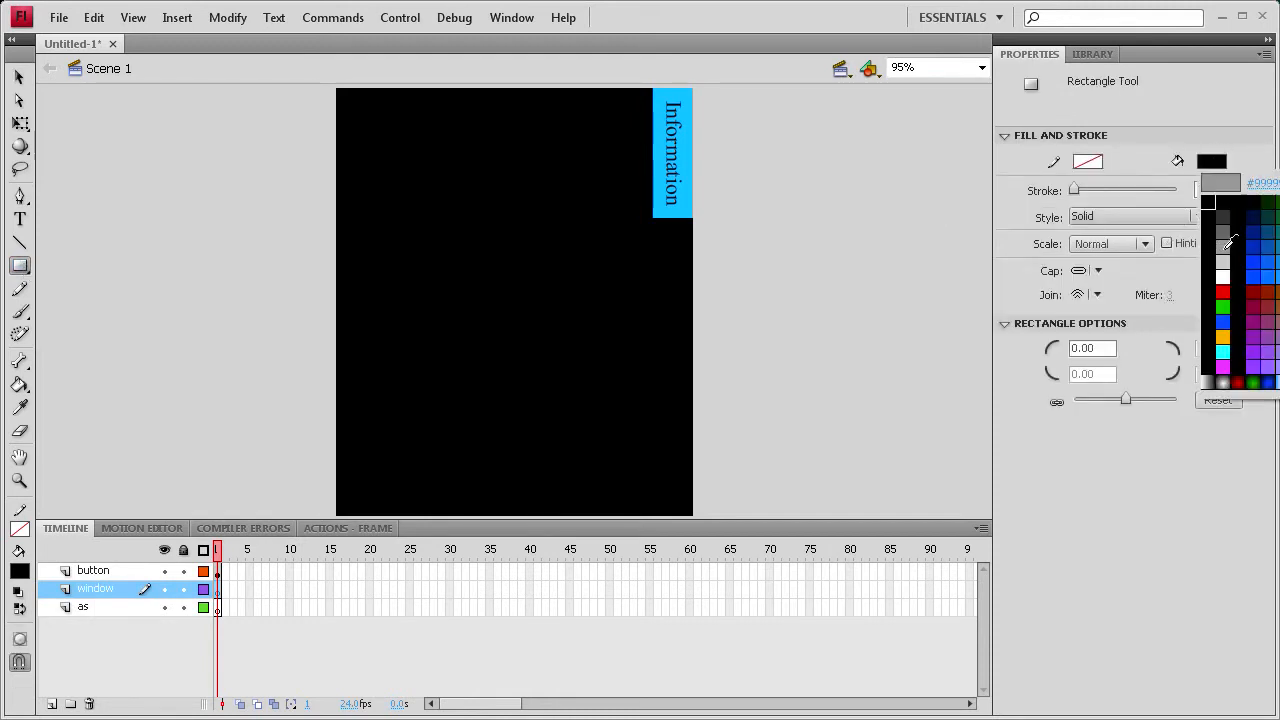
click(1222, 247)
click(1212, 161)
click(1223, 264)
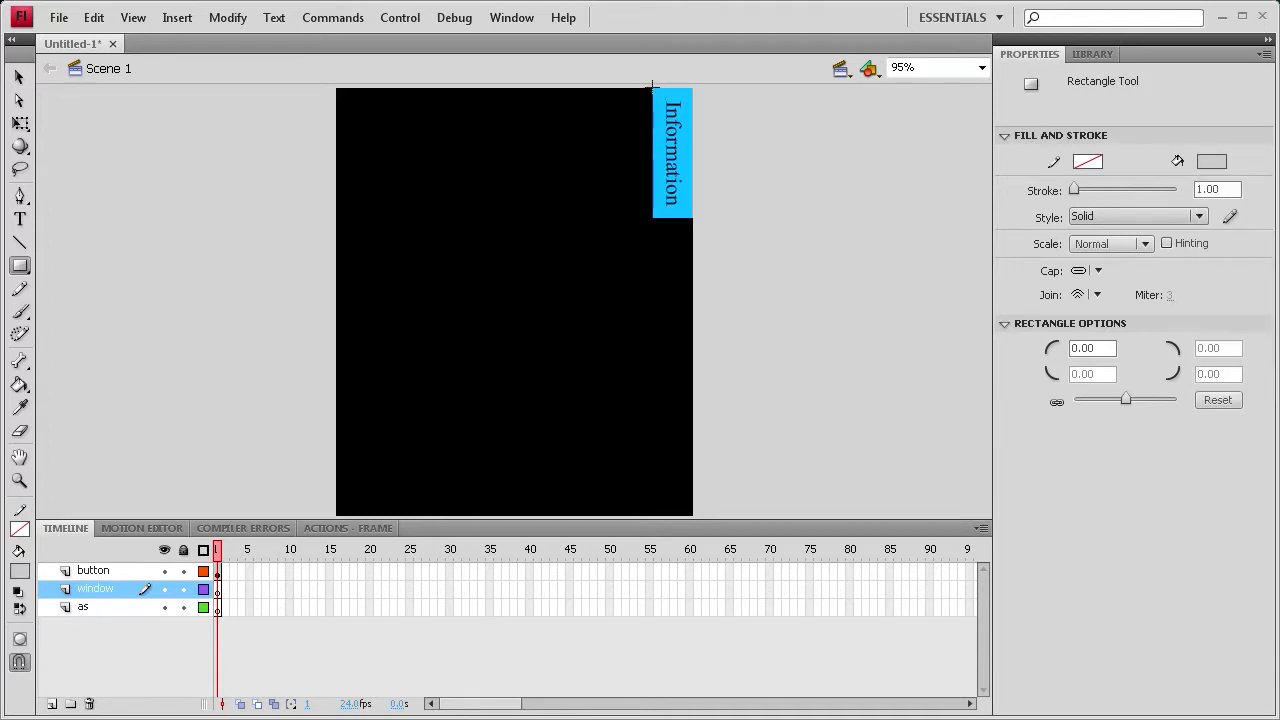
drag(652, 86, 333, 517)
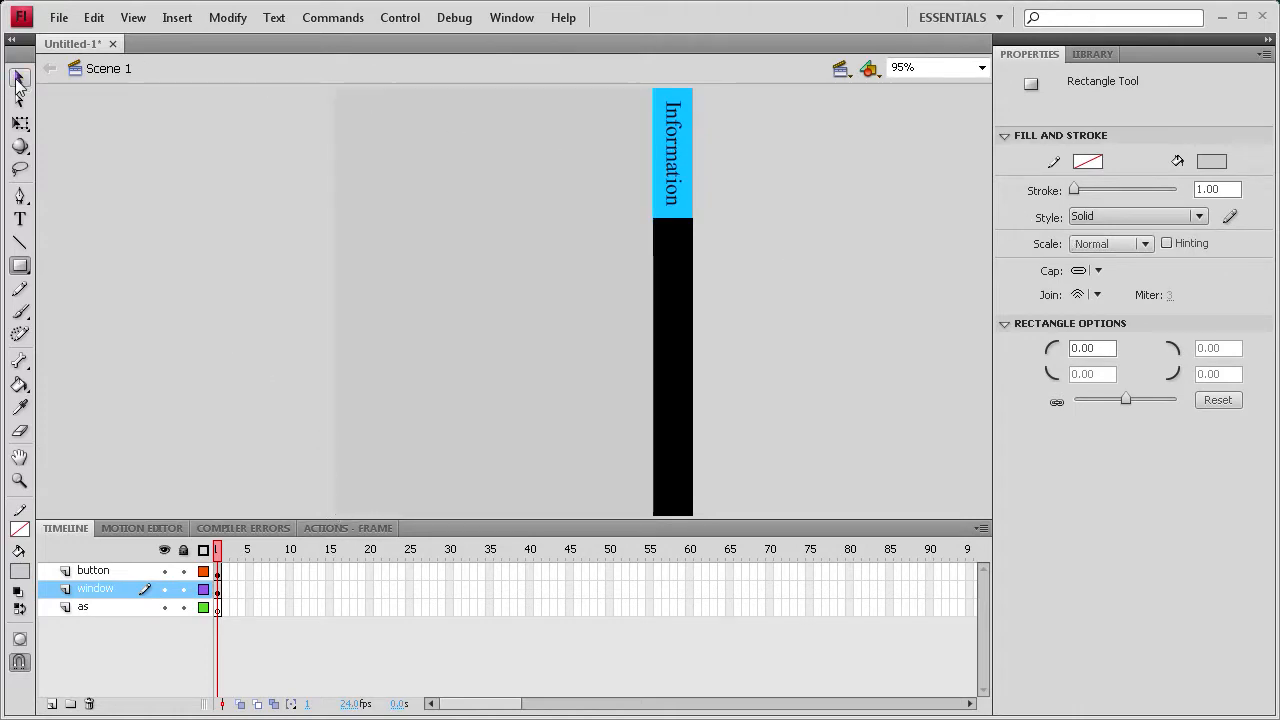
- Change the large rectangle's fill to the next darker gray swatch
click(19, 80)
click(500, 271)
click(1211, 246)
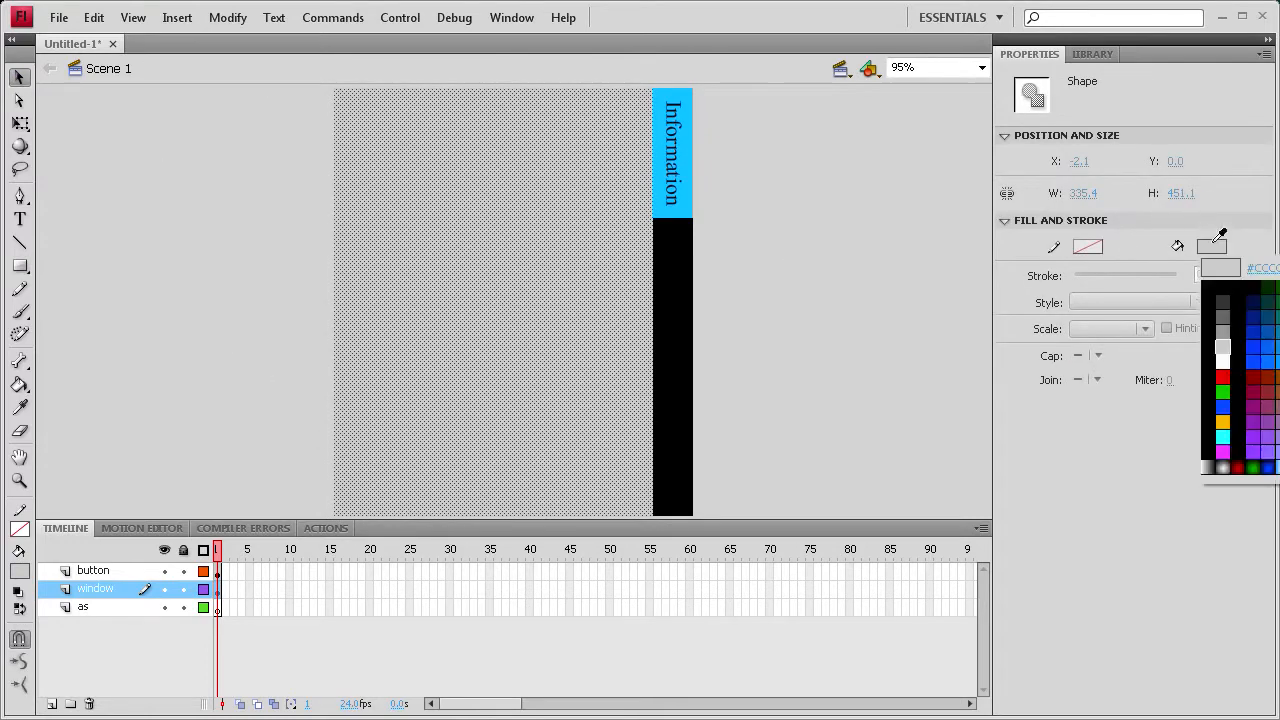
click(1222, 331)
click(180, 243)
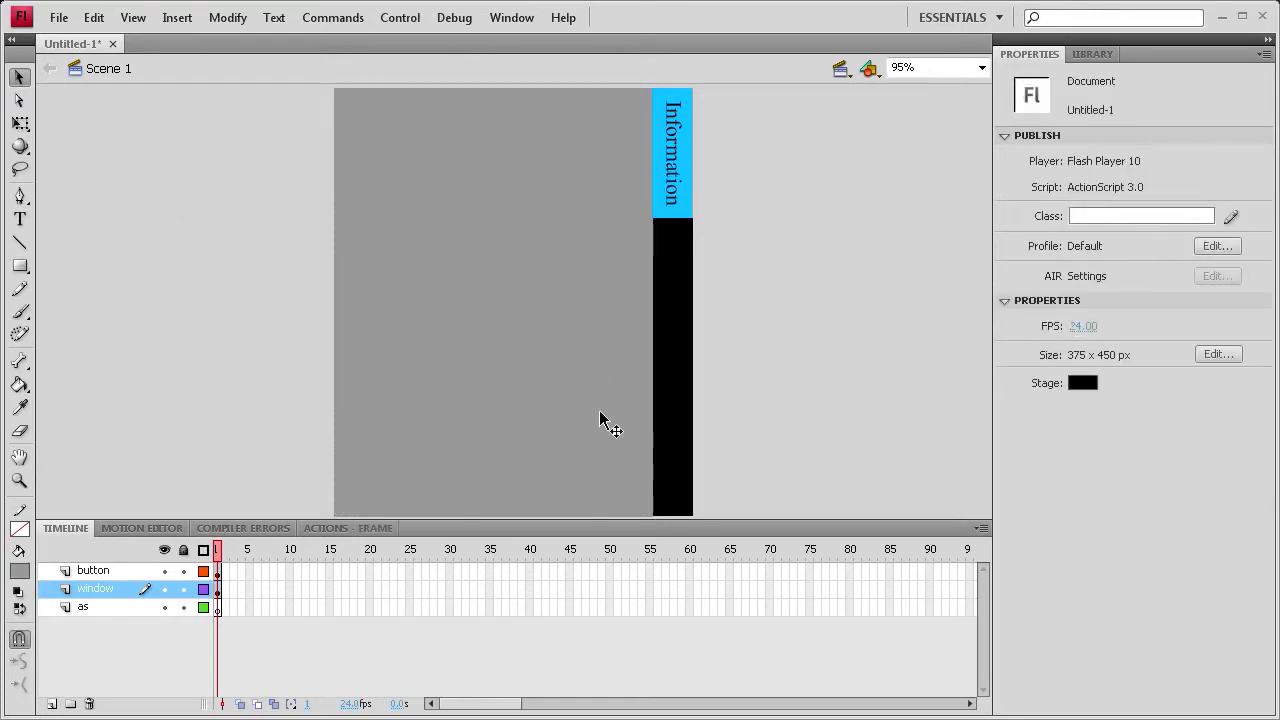
- Convert the gray rectangle to a Movie Clip symbol named togglewindow
click(534, 243)
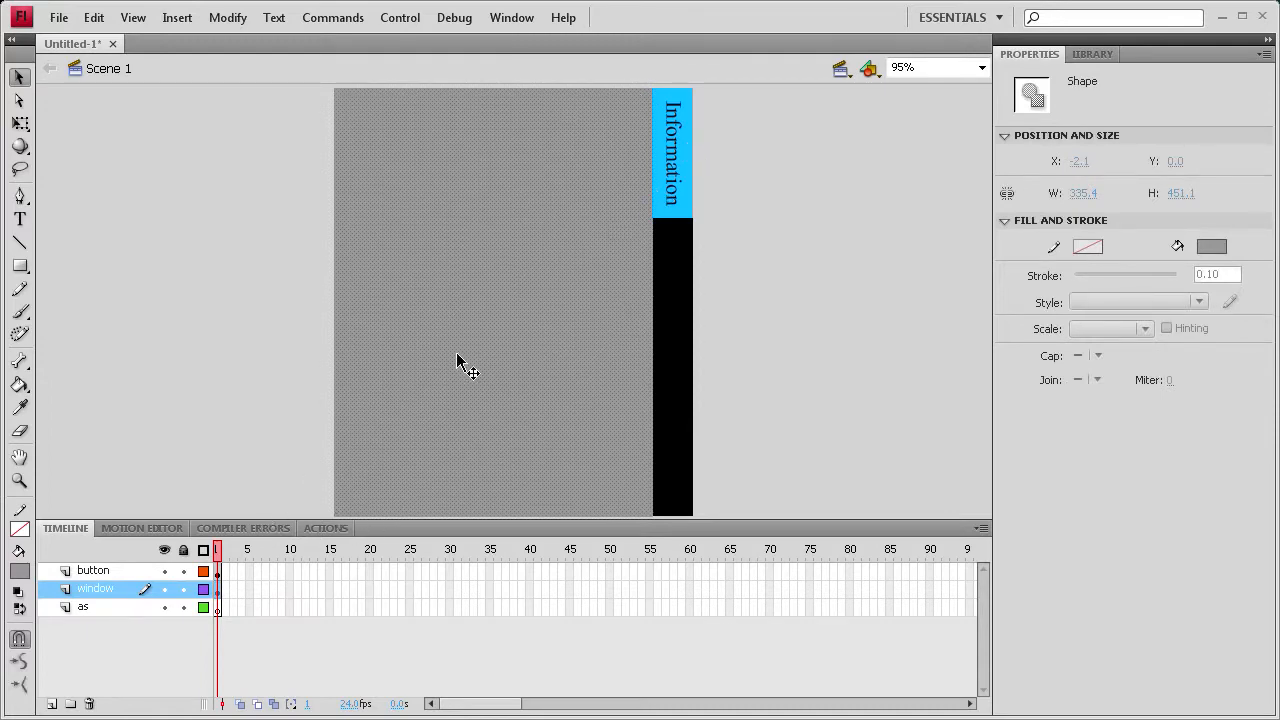
key(F8)
click(785, 324)
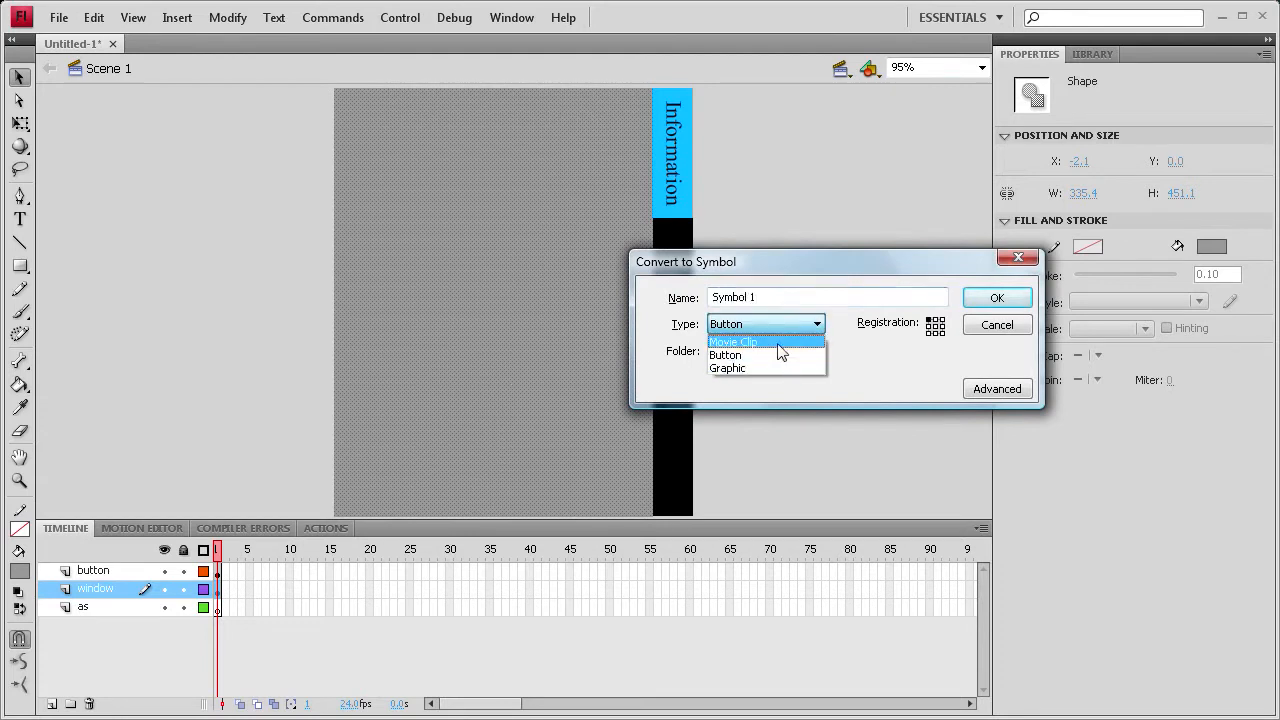
click(778, 344)
drag(775, 298, 653, 292)
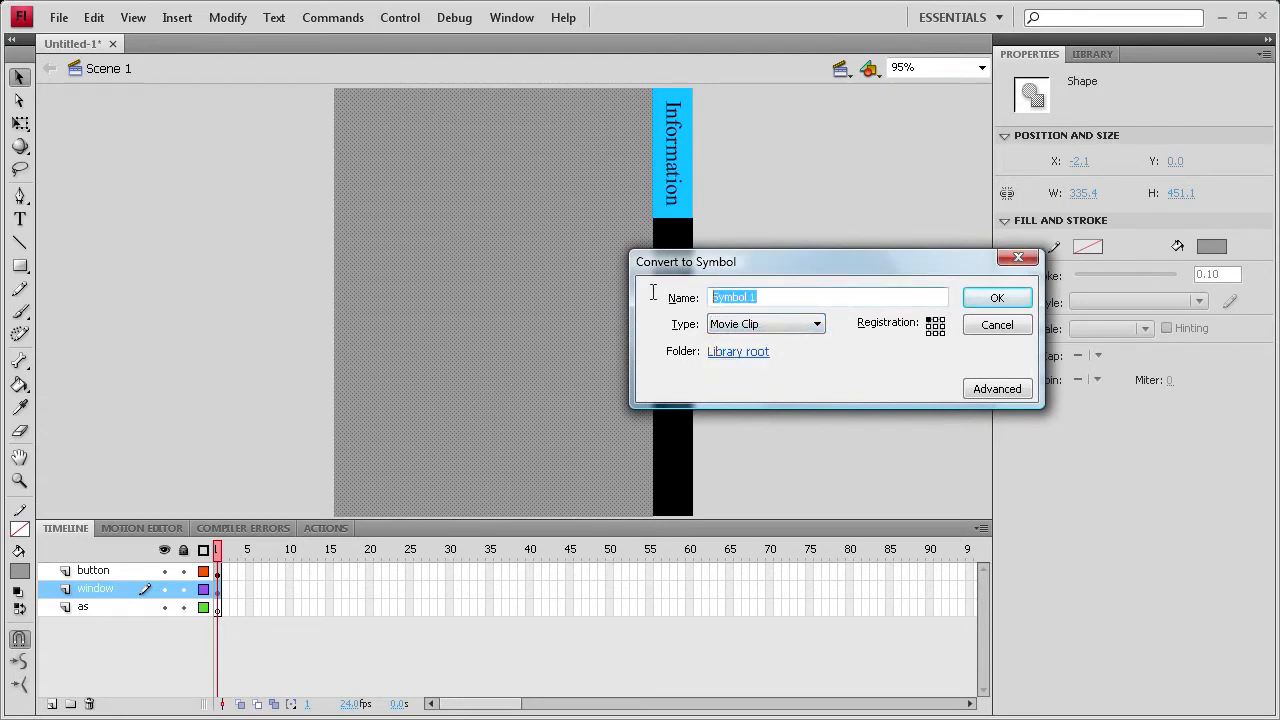
text(togglewindow)
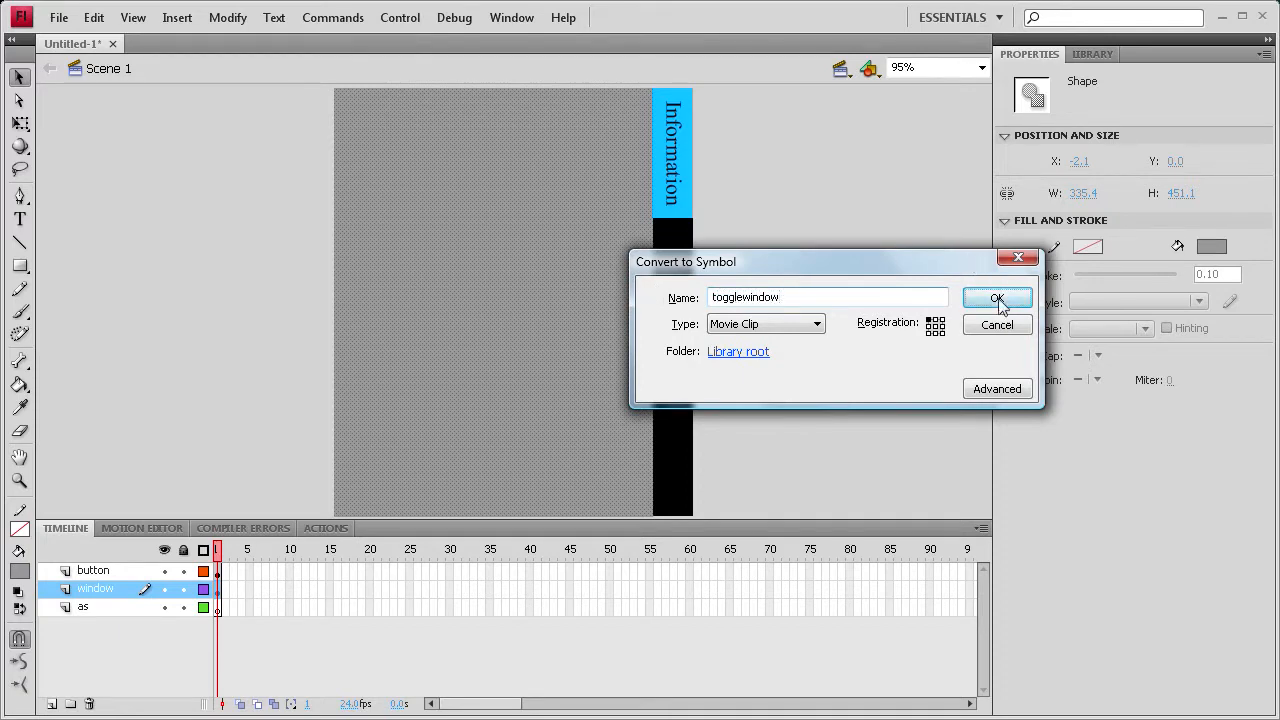
click(998, 299)
- Give the gray movie clip on the stage the instance name togglewindow
click(1103, 80)
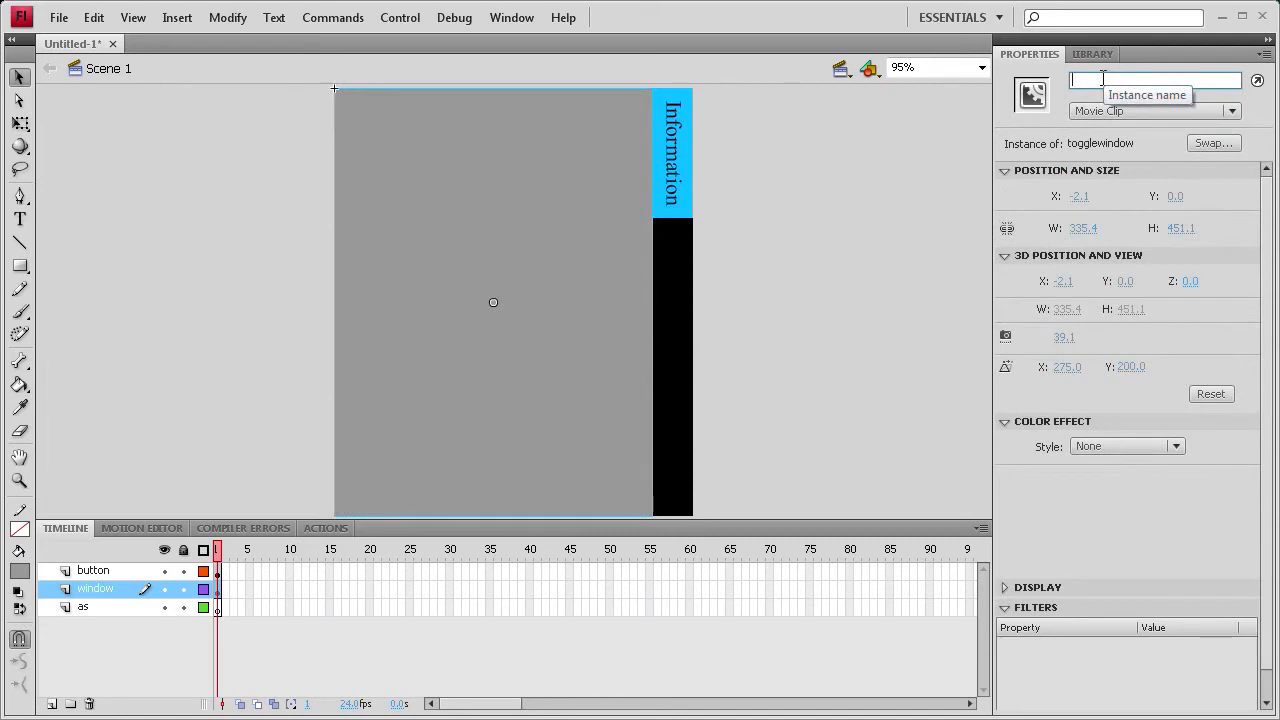
text(togglewindow)
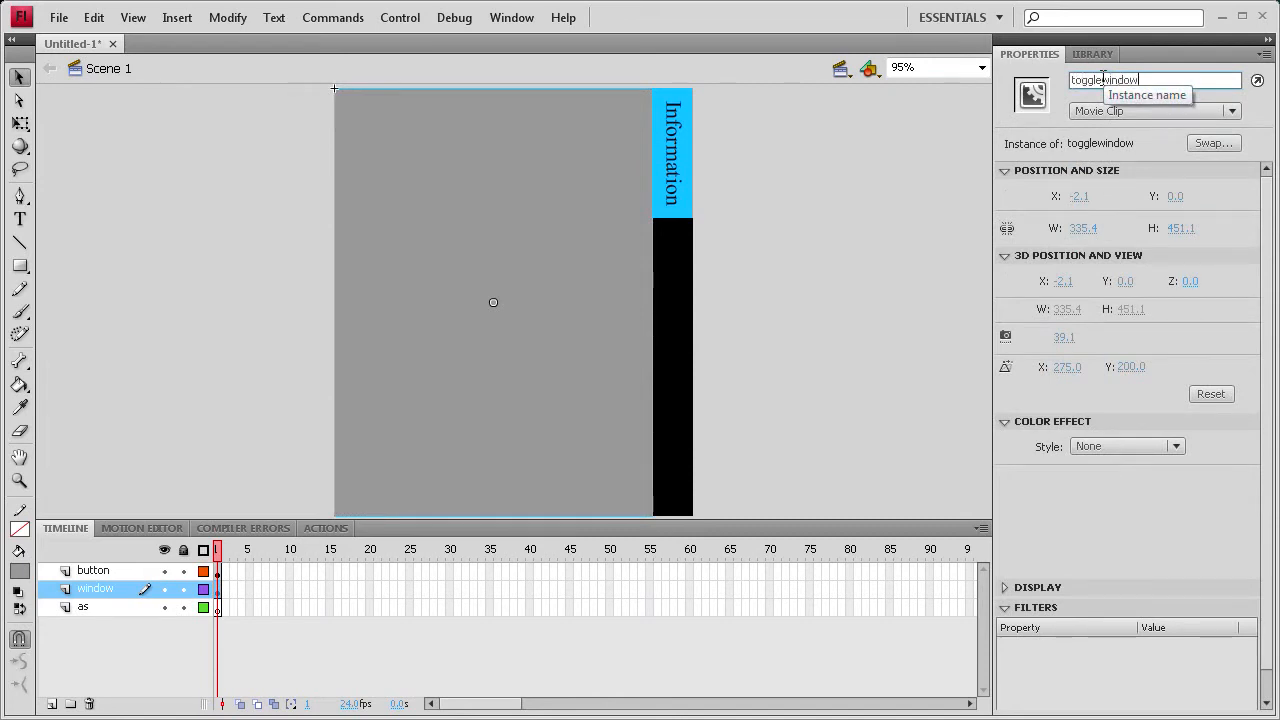
click(825, 203)
- Open the togglewindow movie clip for editing and rename its only layer "animation"
click(514, 235)
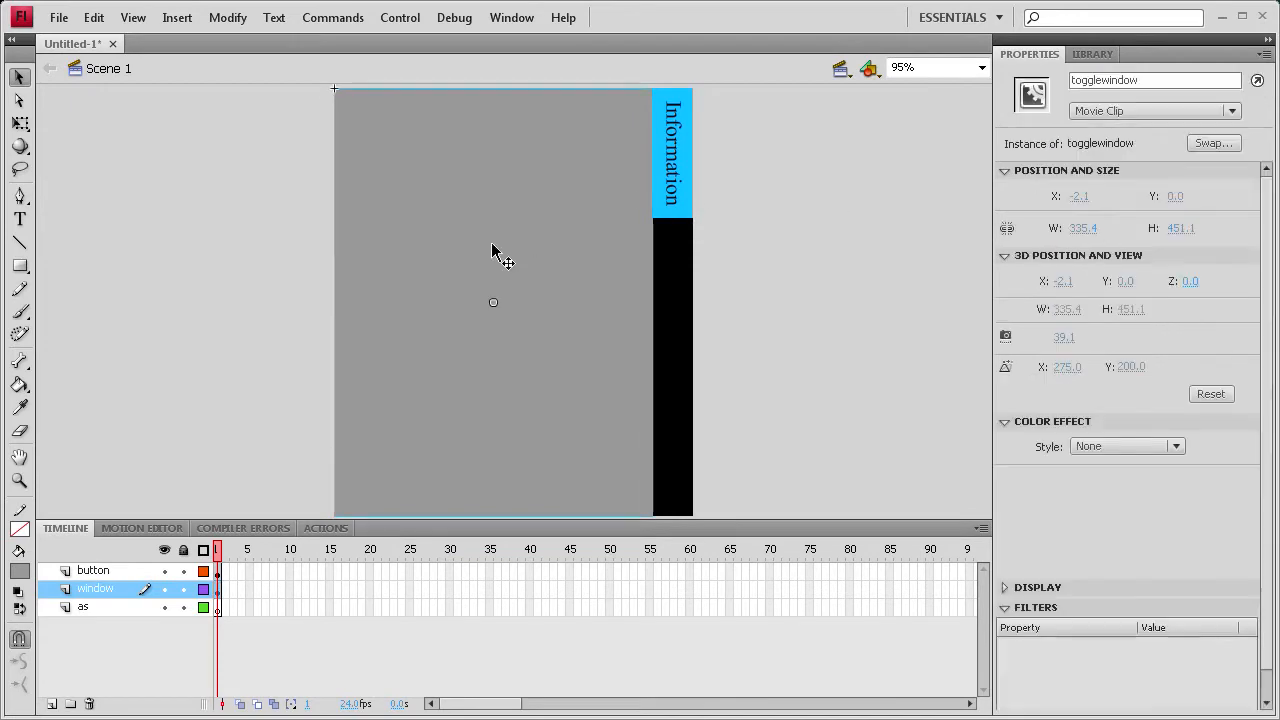
double_click(543, 271)
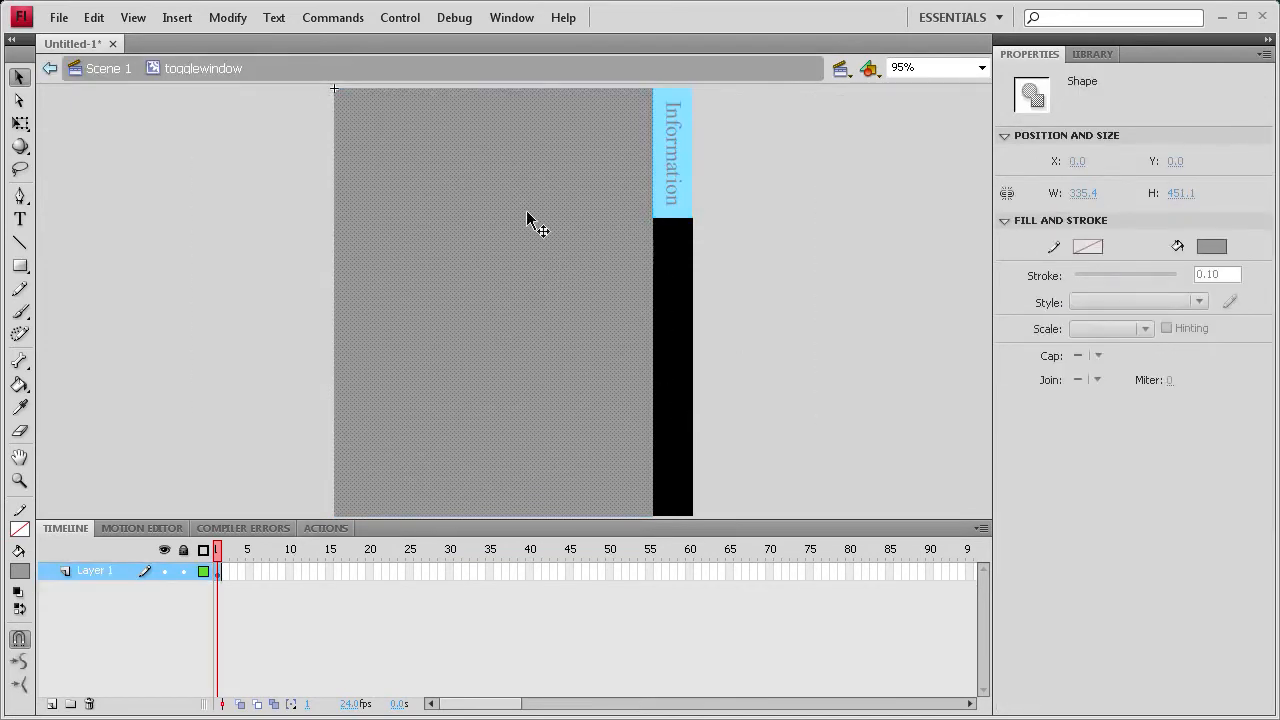
double_click(78, 573)
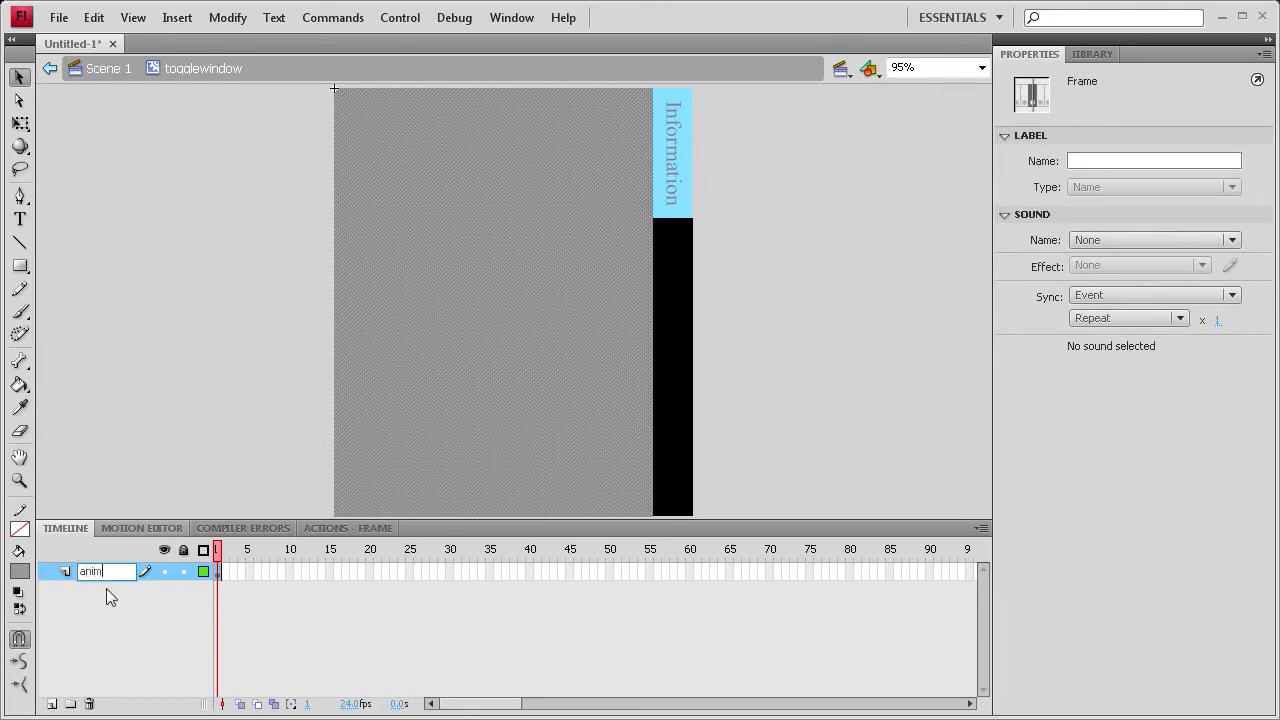
text(animation)
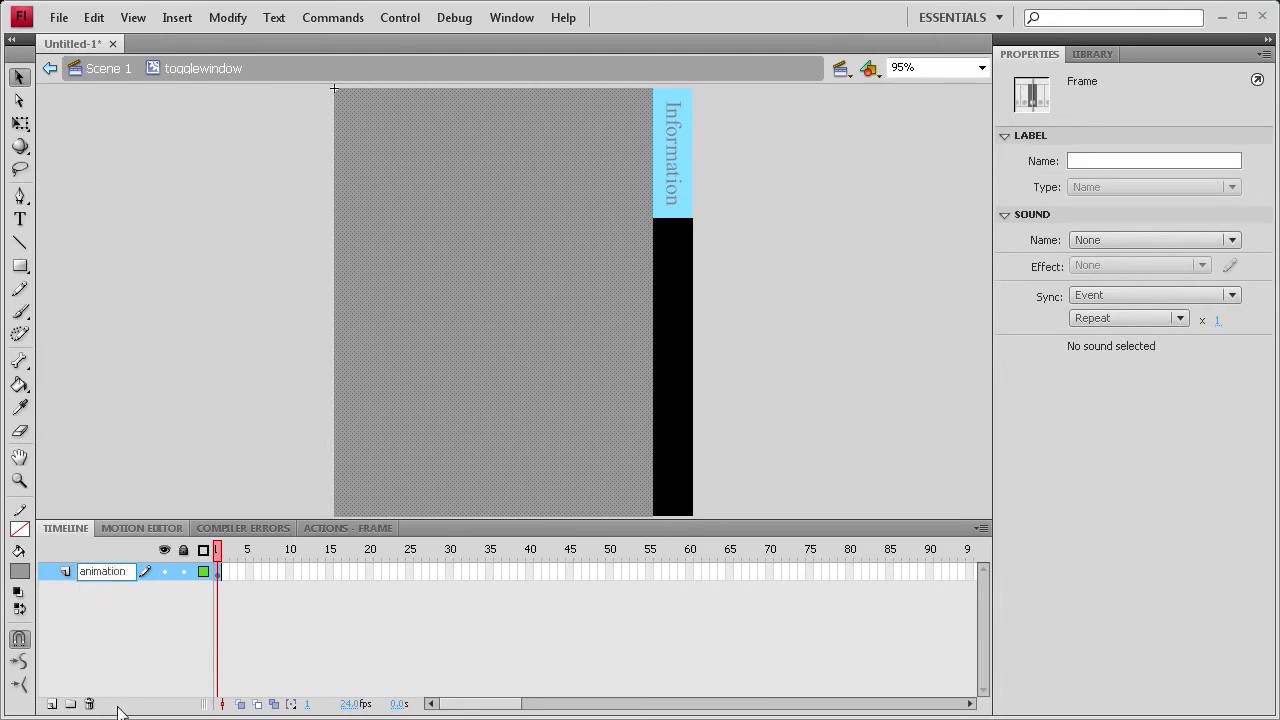
- Inside togglewindow, add two layers above the animation layer, named "as" and "content"
click(52, 704)
double_click(104, 573)
text(as)
key(Return)
click(52, 704)
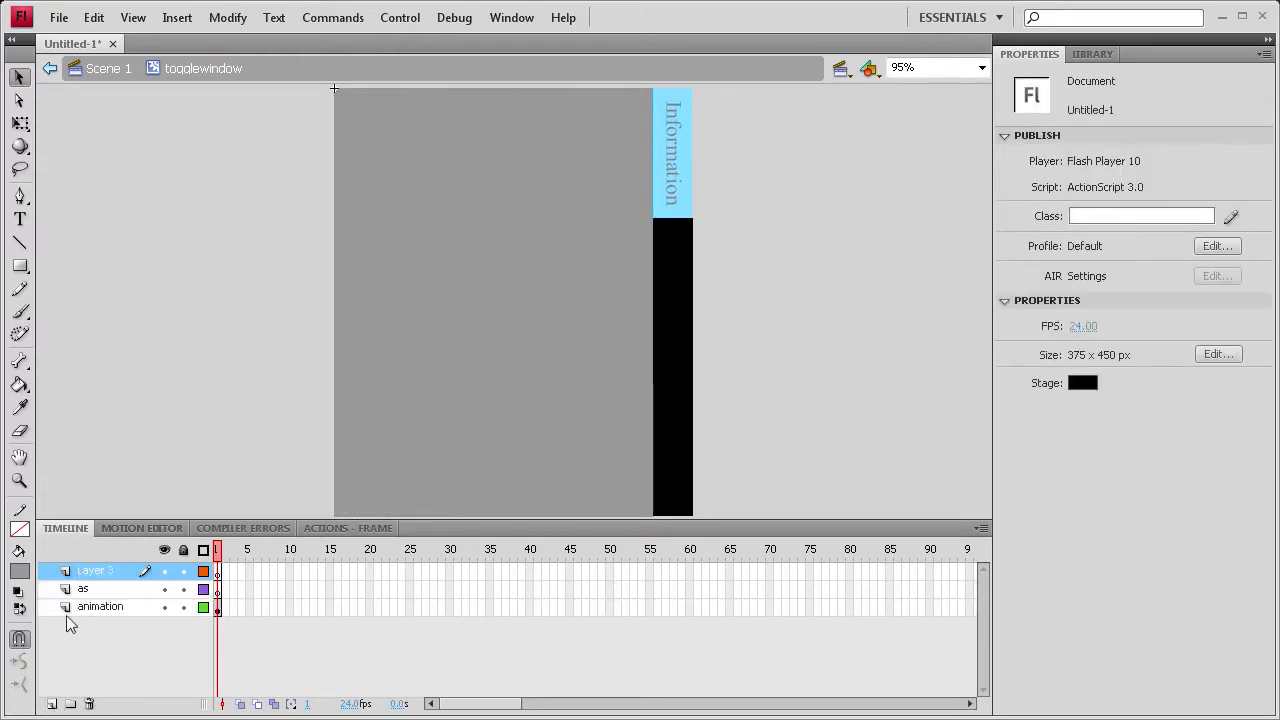
double_click(95, 573)
text(co)
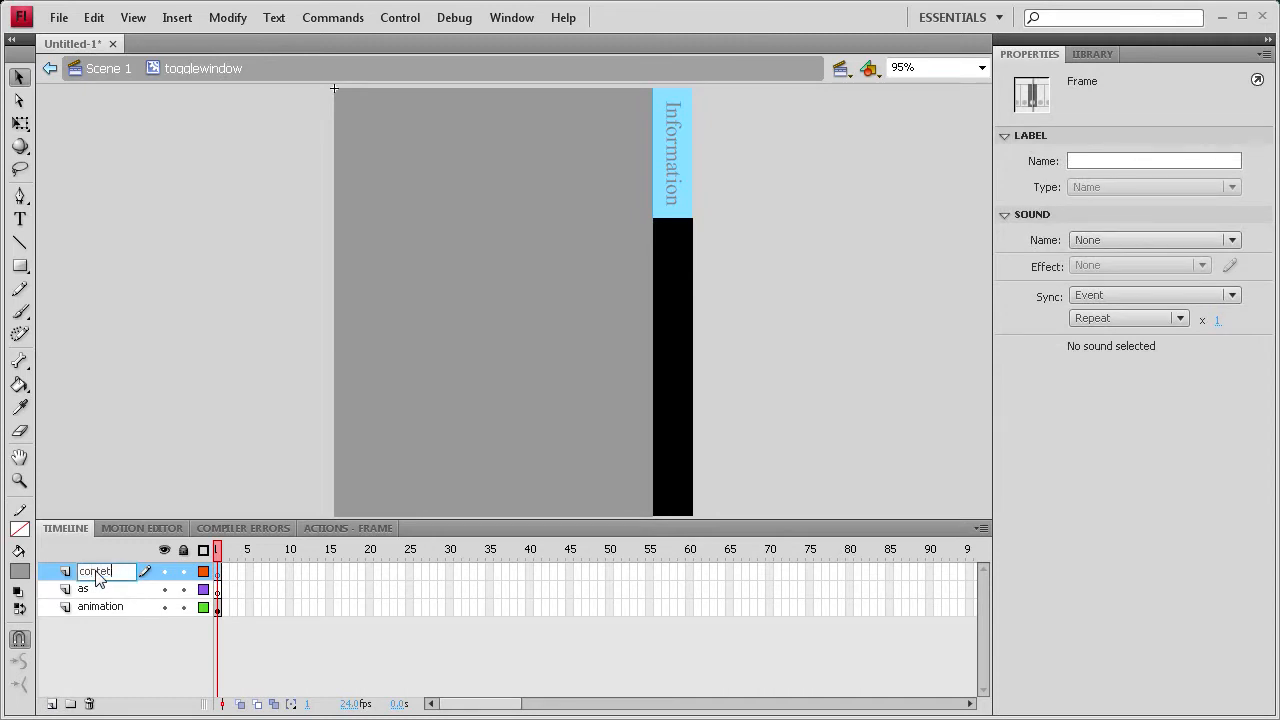
text(ntent)
key(Return)
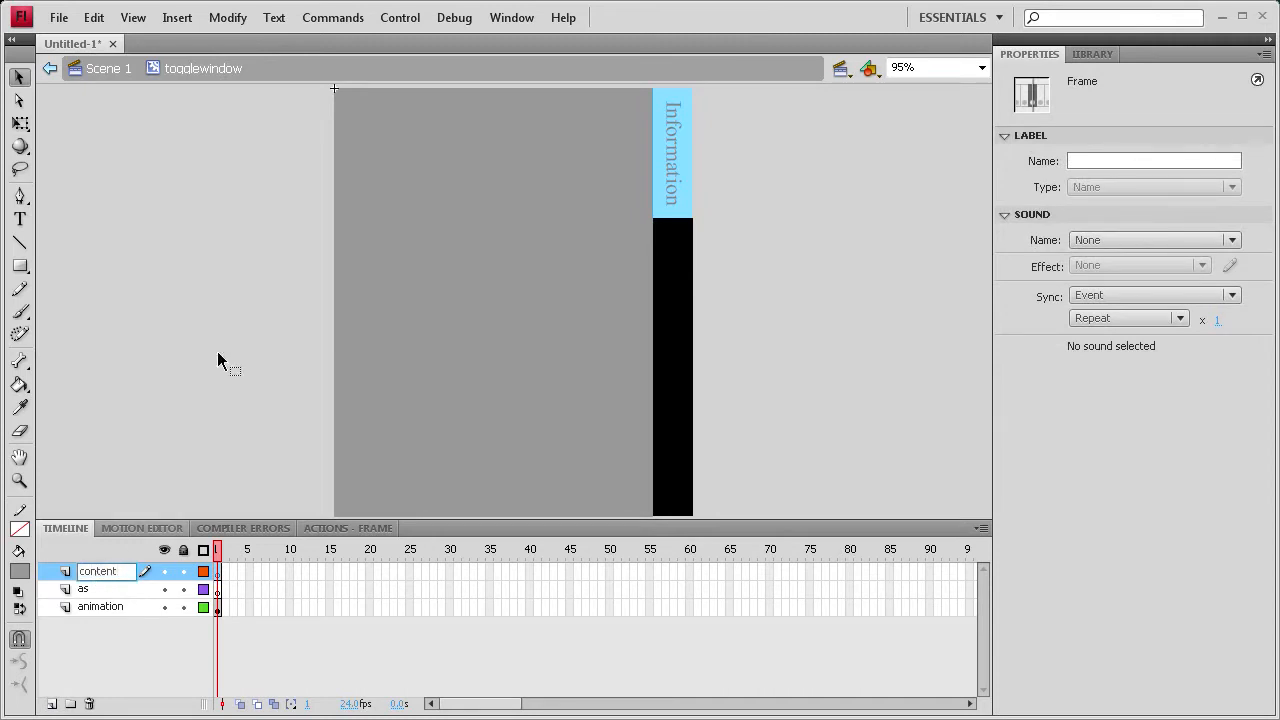
click(232, 272)
- Copy frame 1 of the animation layer and paste it at frame 12
click(528, 208)
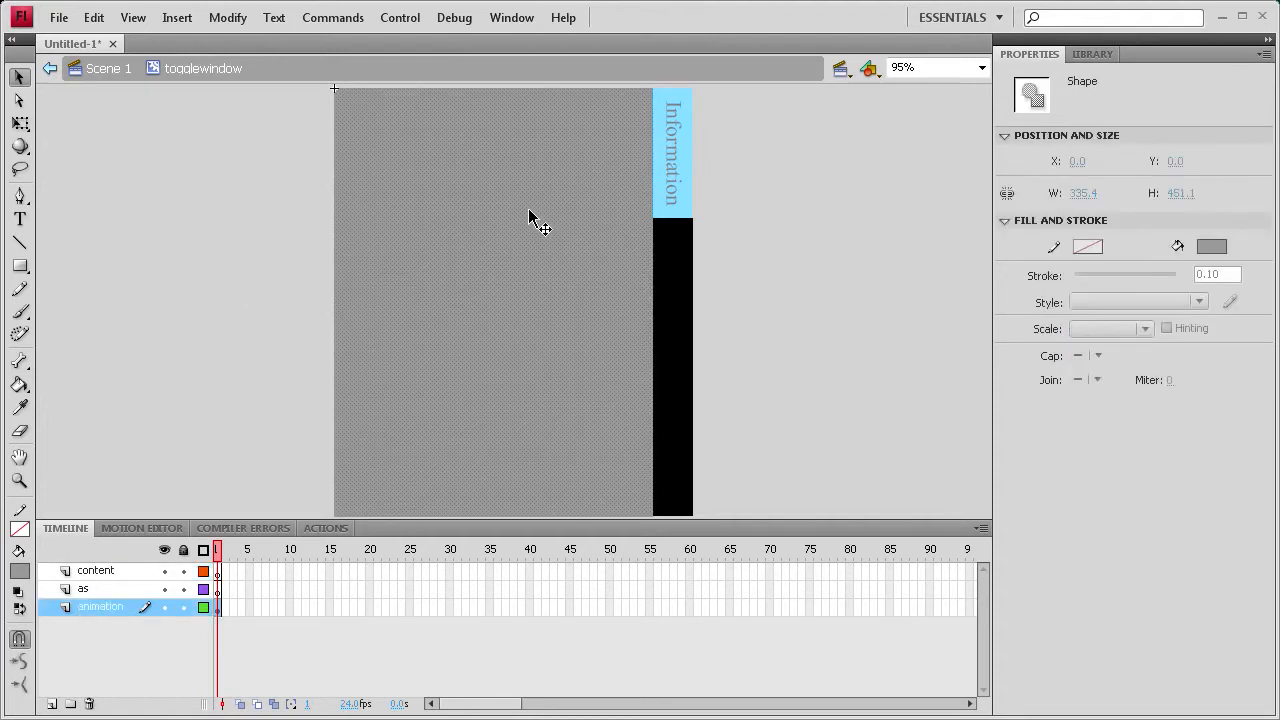
click(217, 607)
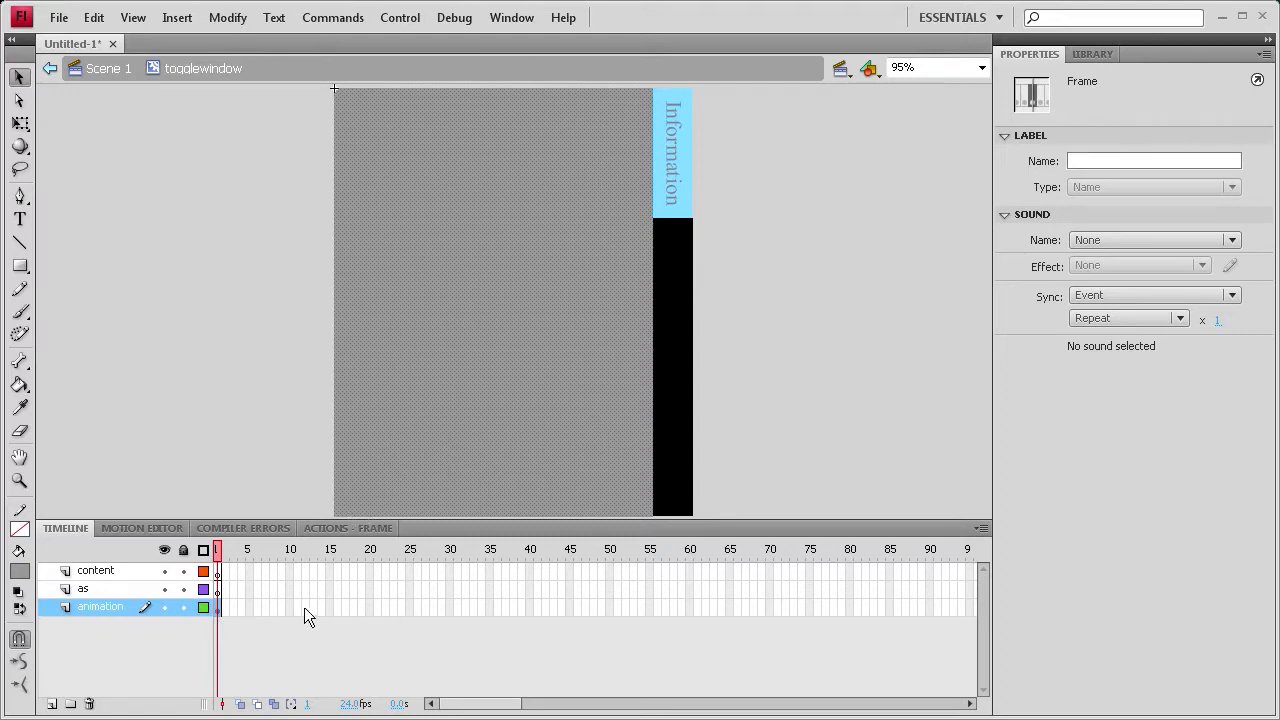
right_click(217, 606)
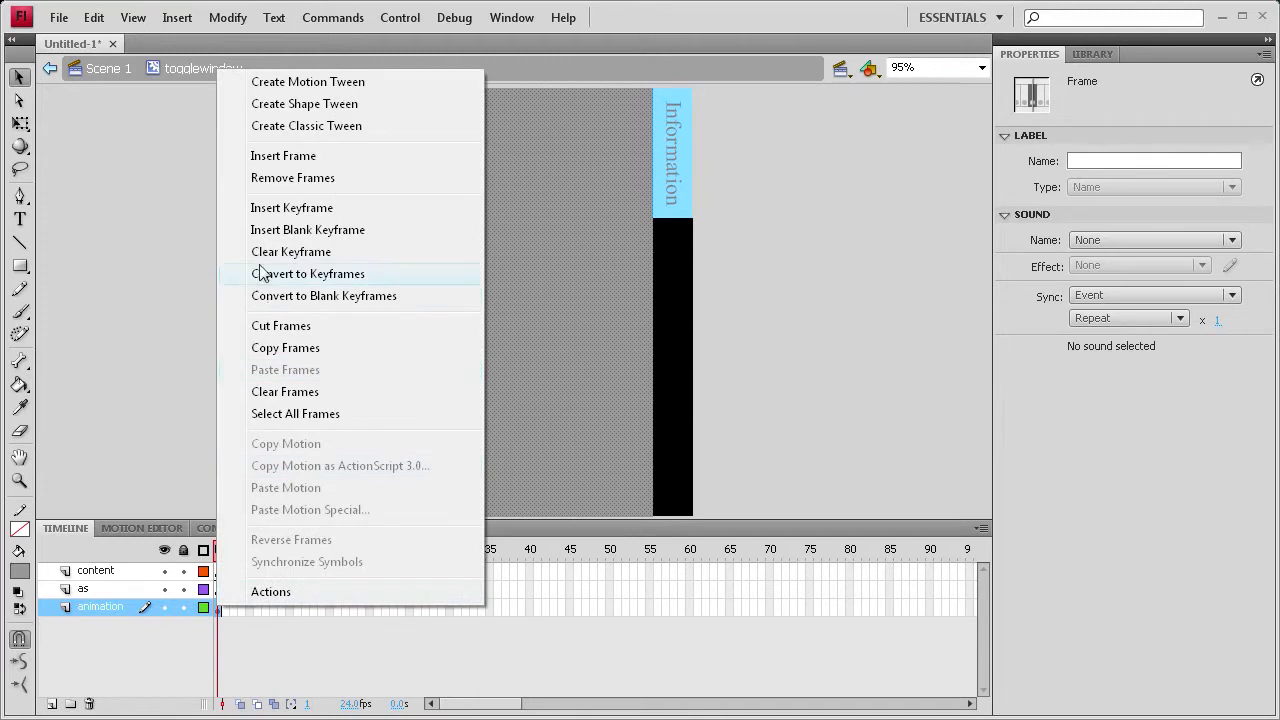
click(276, 349)
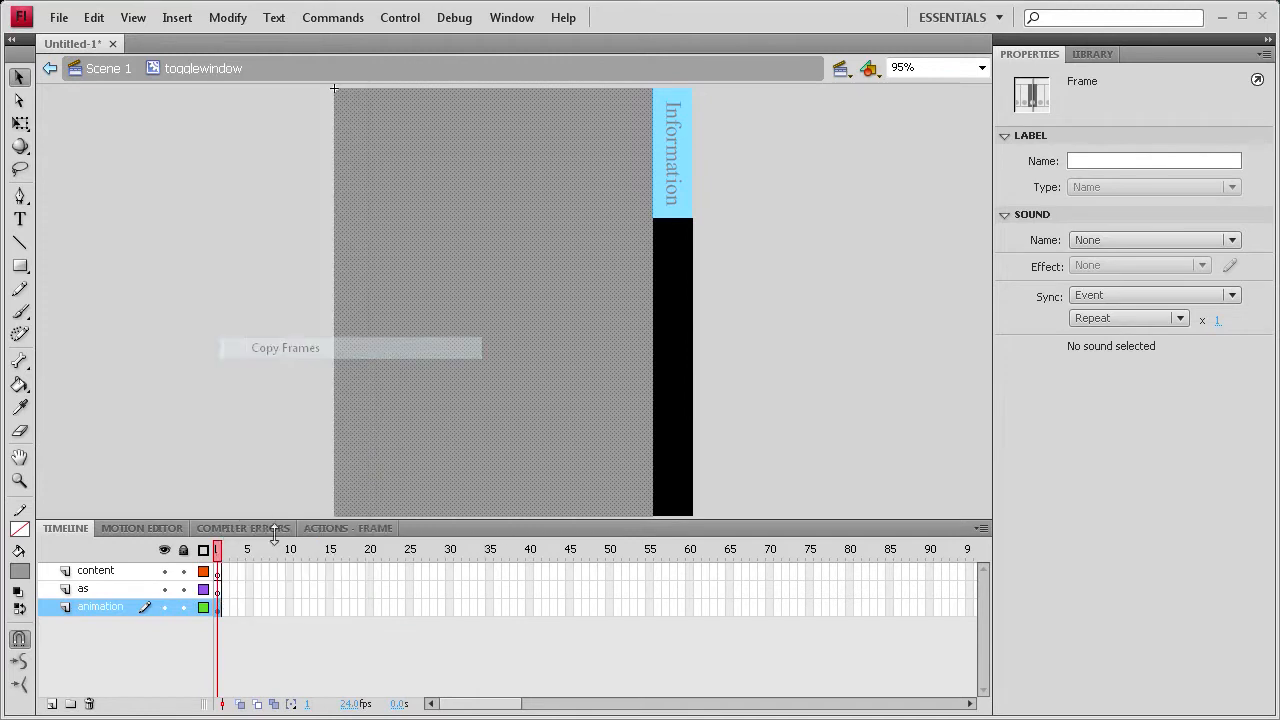
click(307, 610)
right_click(306, 611)
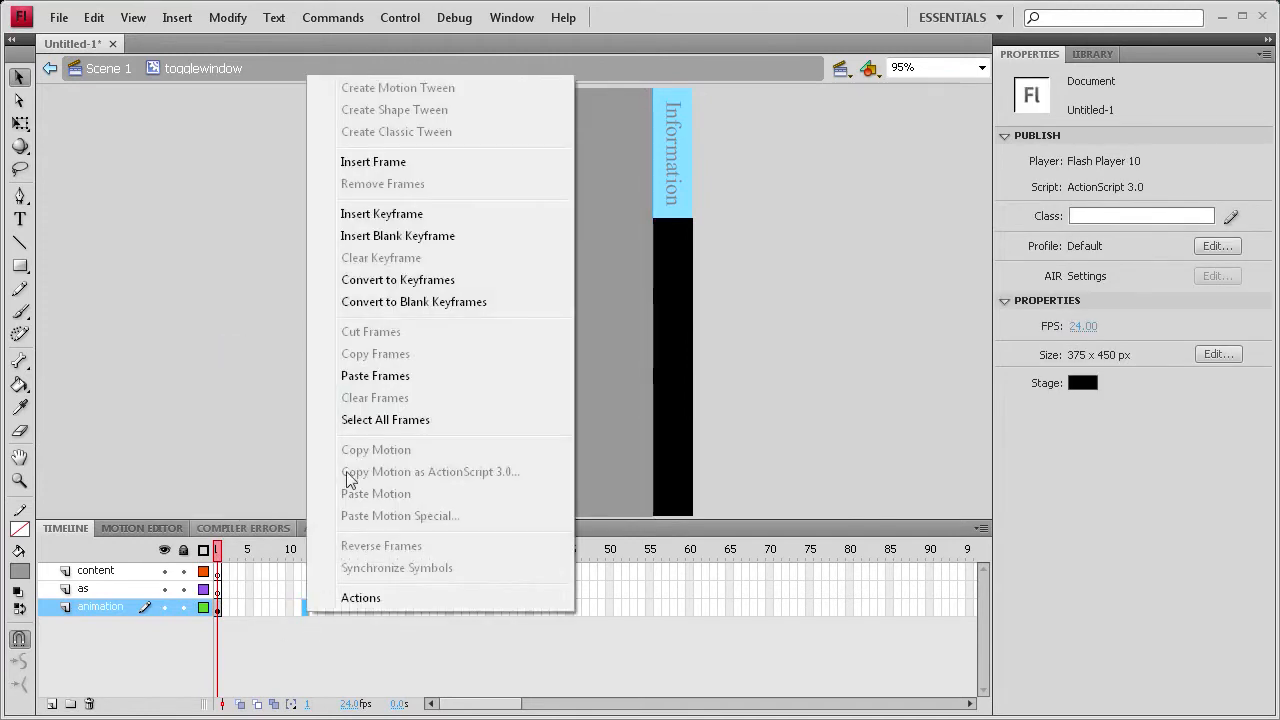
click(371, 377)
- Create a classic tween between frames 1 and 12 of the animation layer
right_click(232, 609)
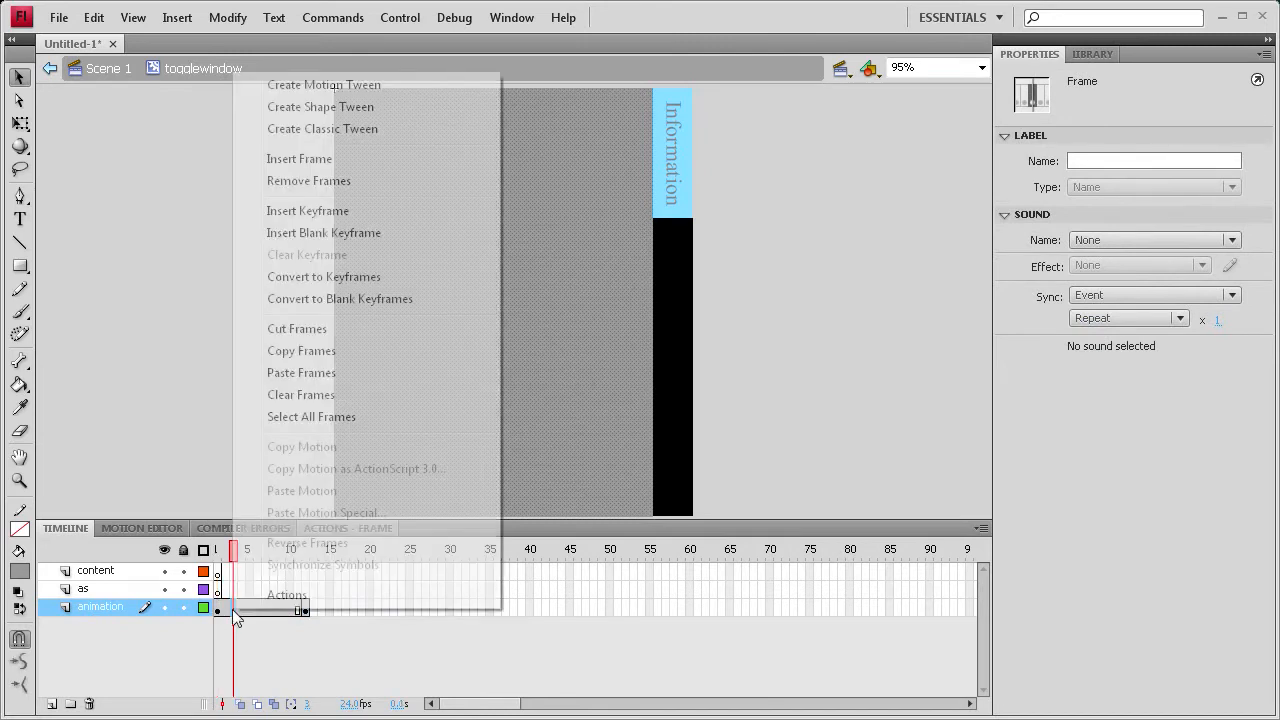
click(337, 129)
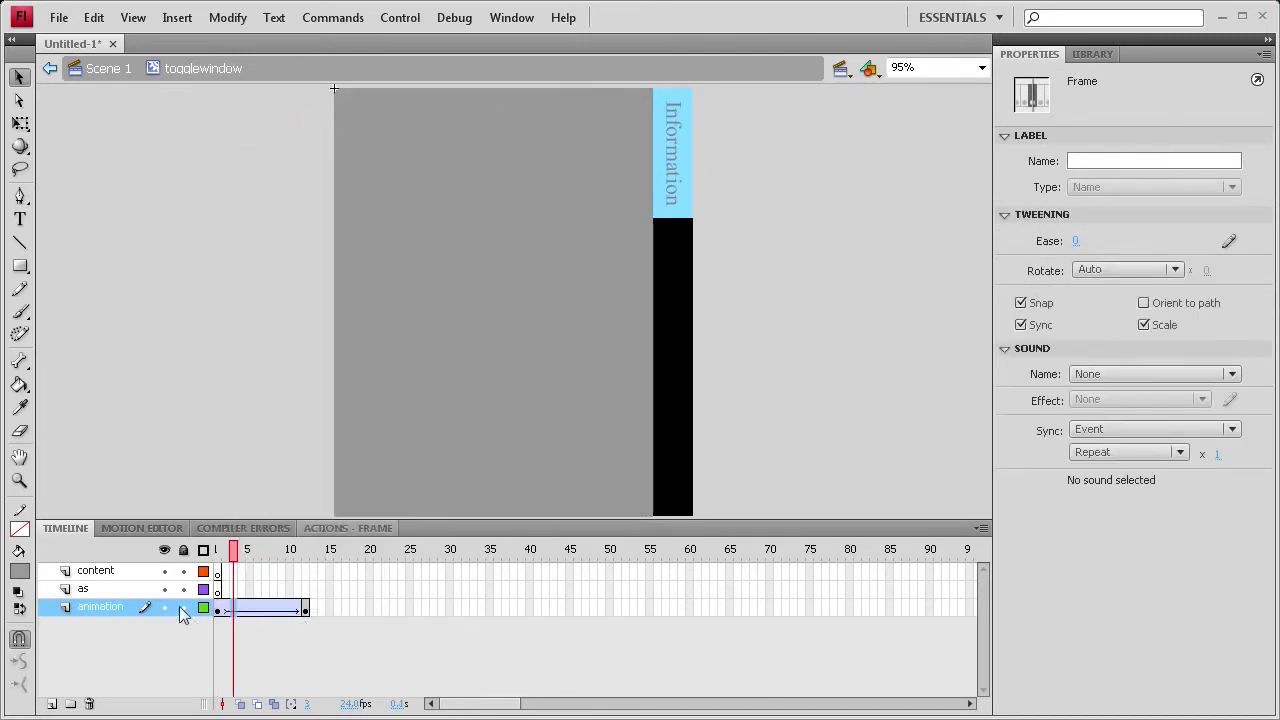
click(220, 610)
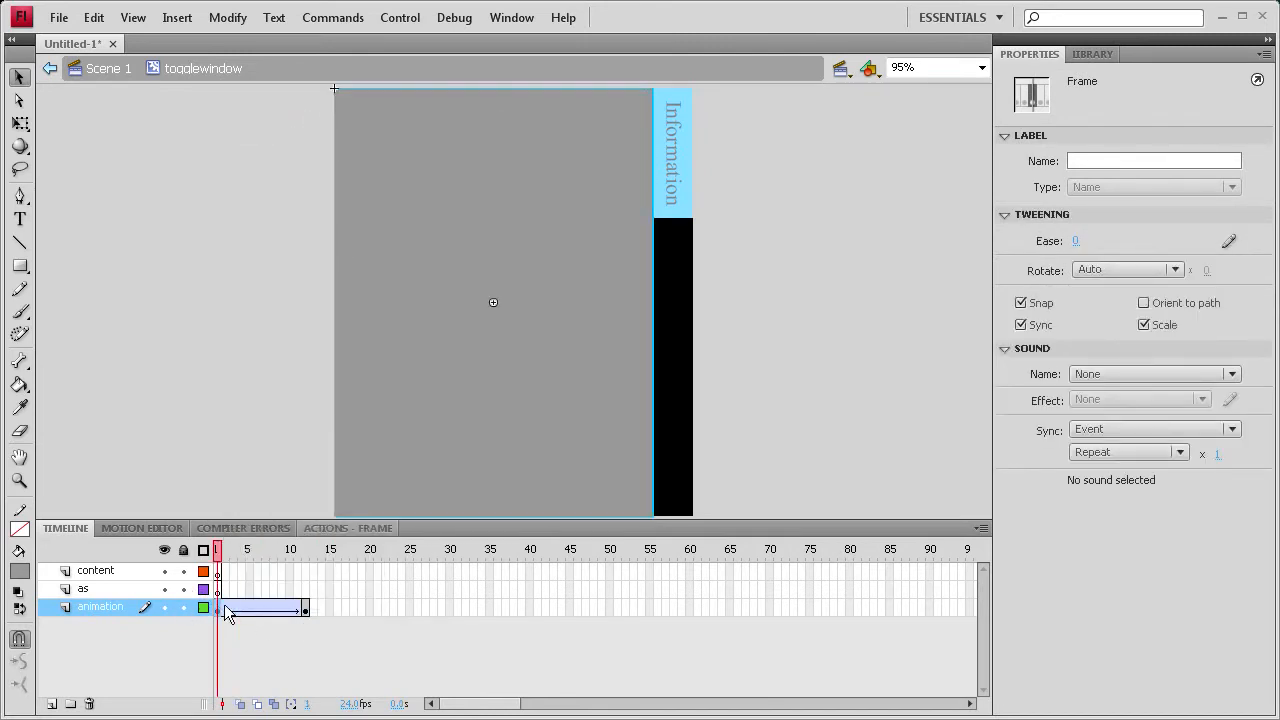
right_click(280, 609)
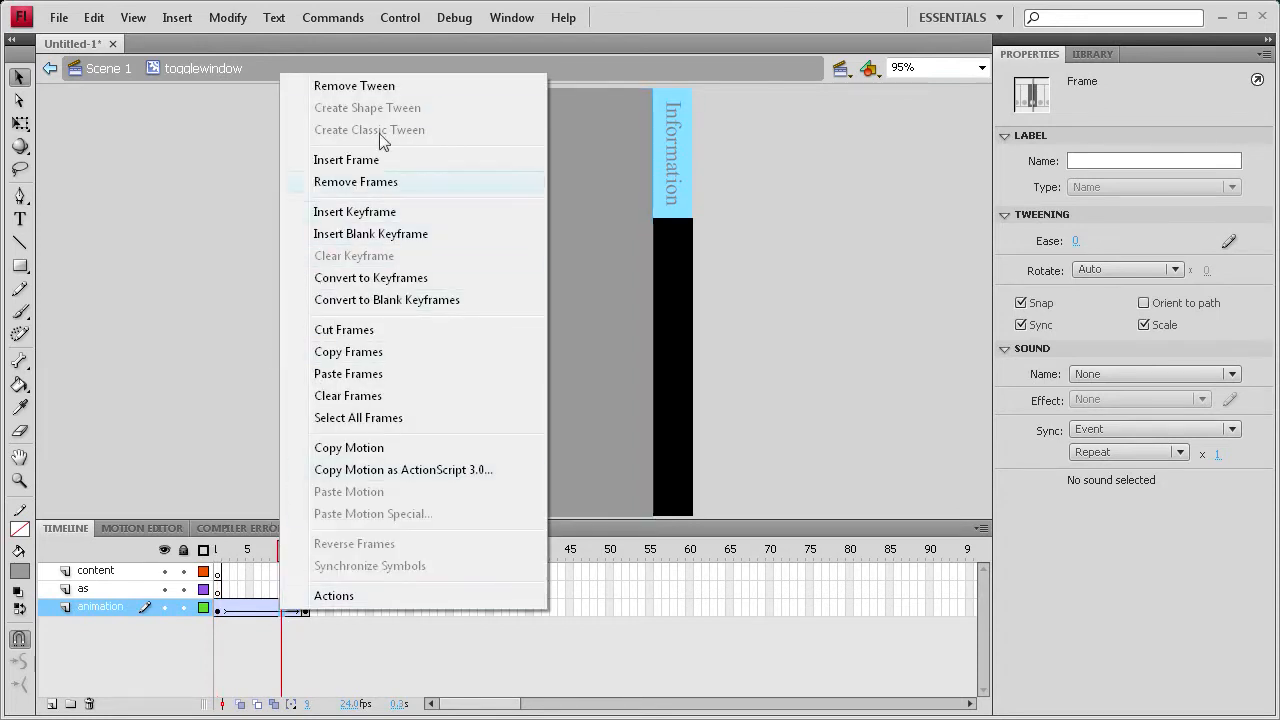
click(247, 612)
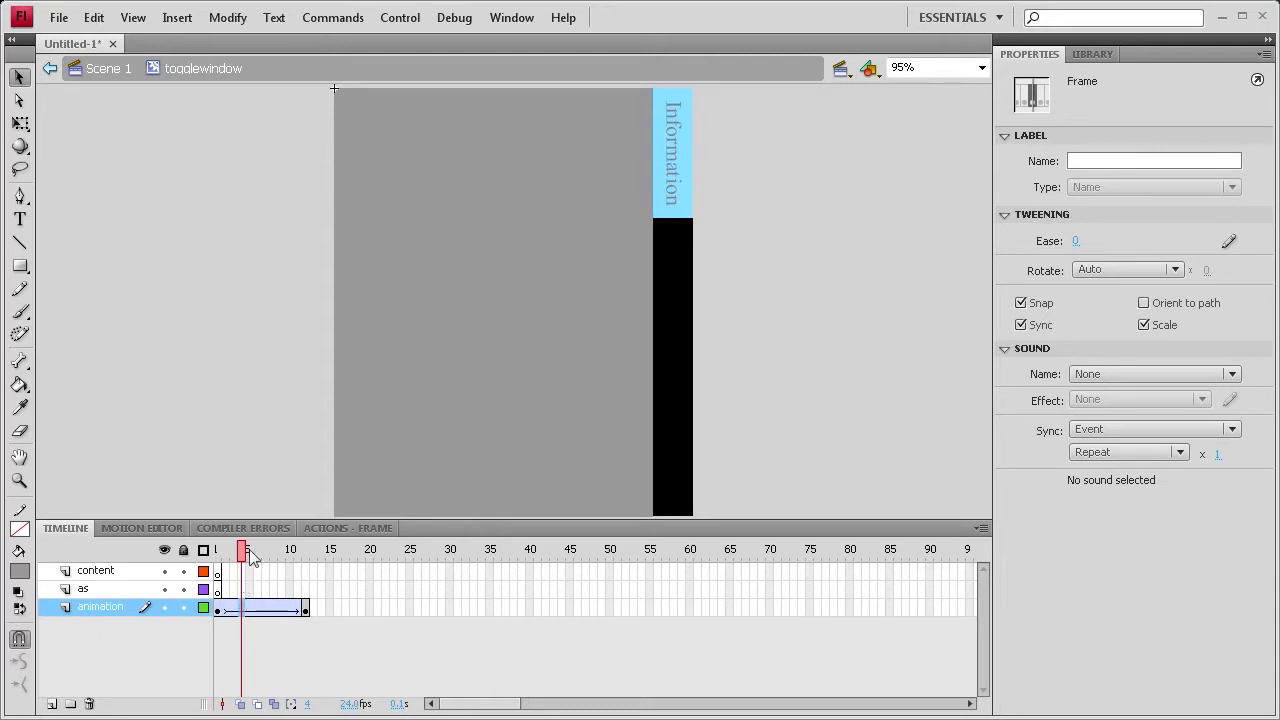
- In frame 1, shrink the gray rectangle toward its upper-right corner to about 6 by 134 px and set its alpha to 0%
click(216, 608)
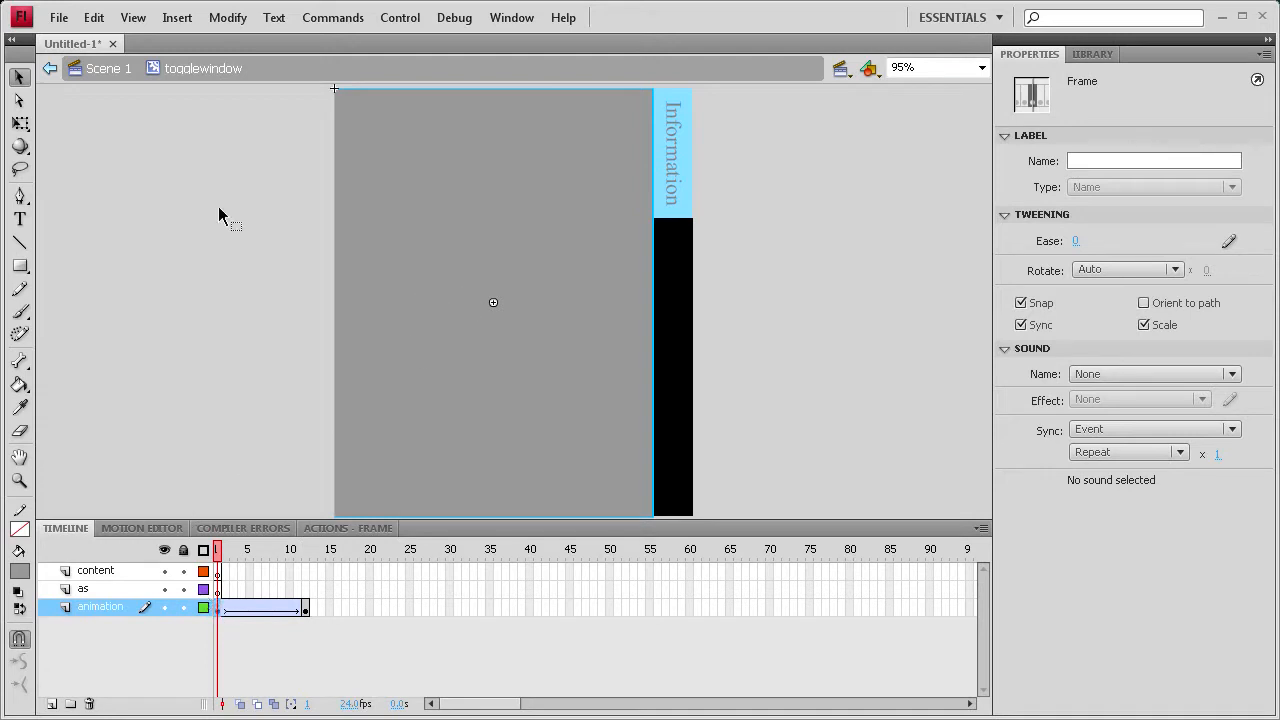
click(20, 122)
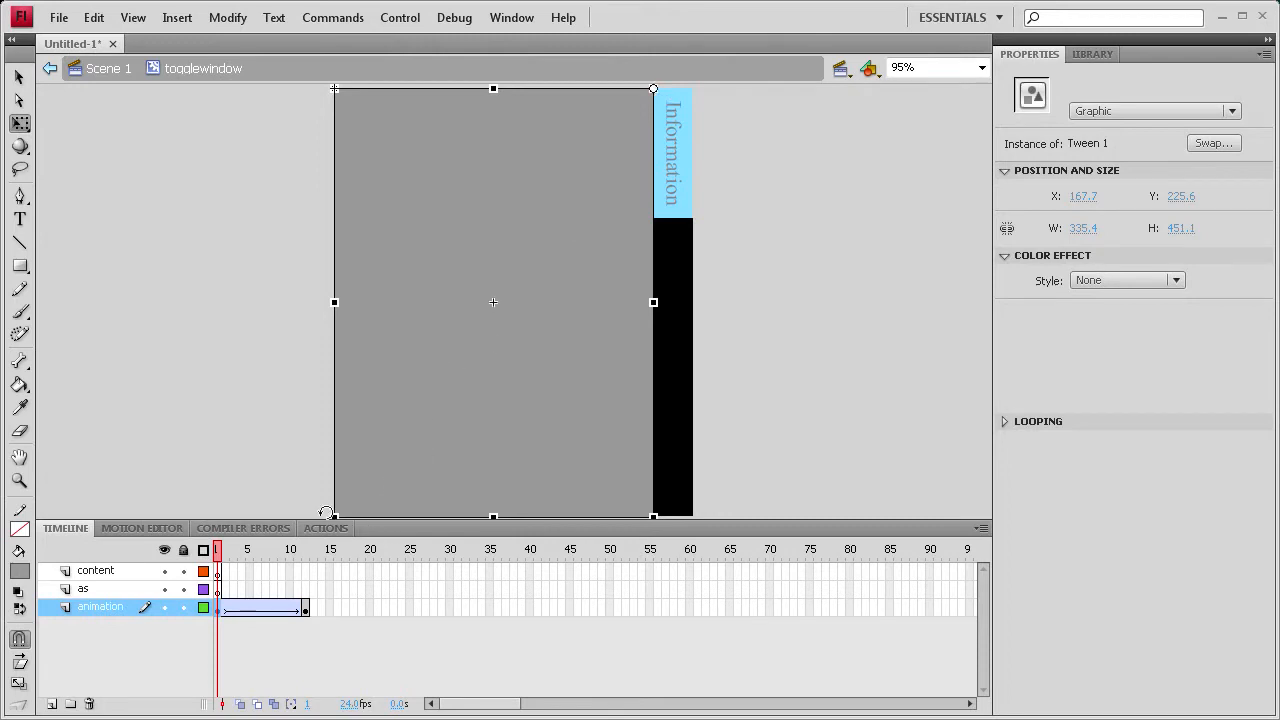
drag(334, 517, 648, 216)
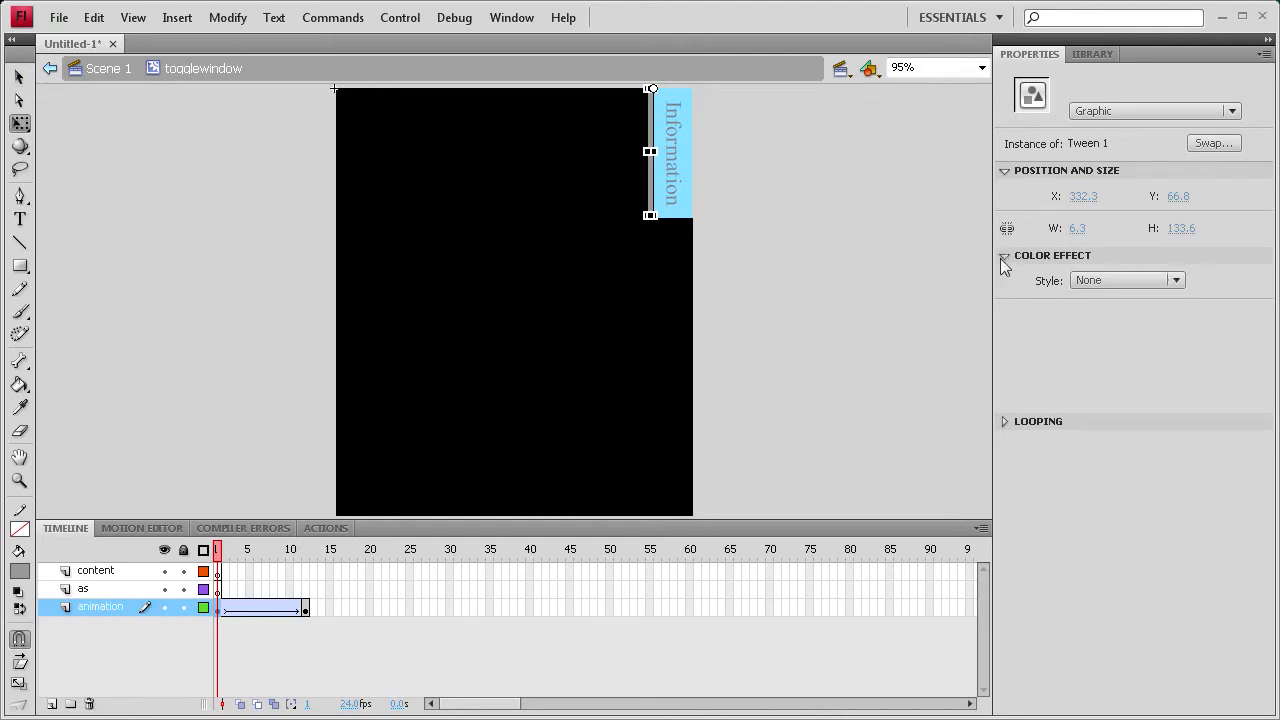
click(1176, 272)
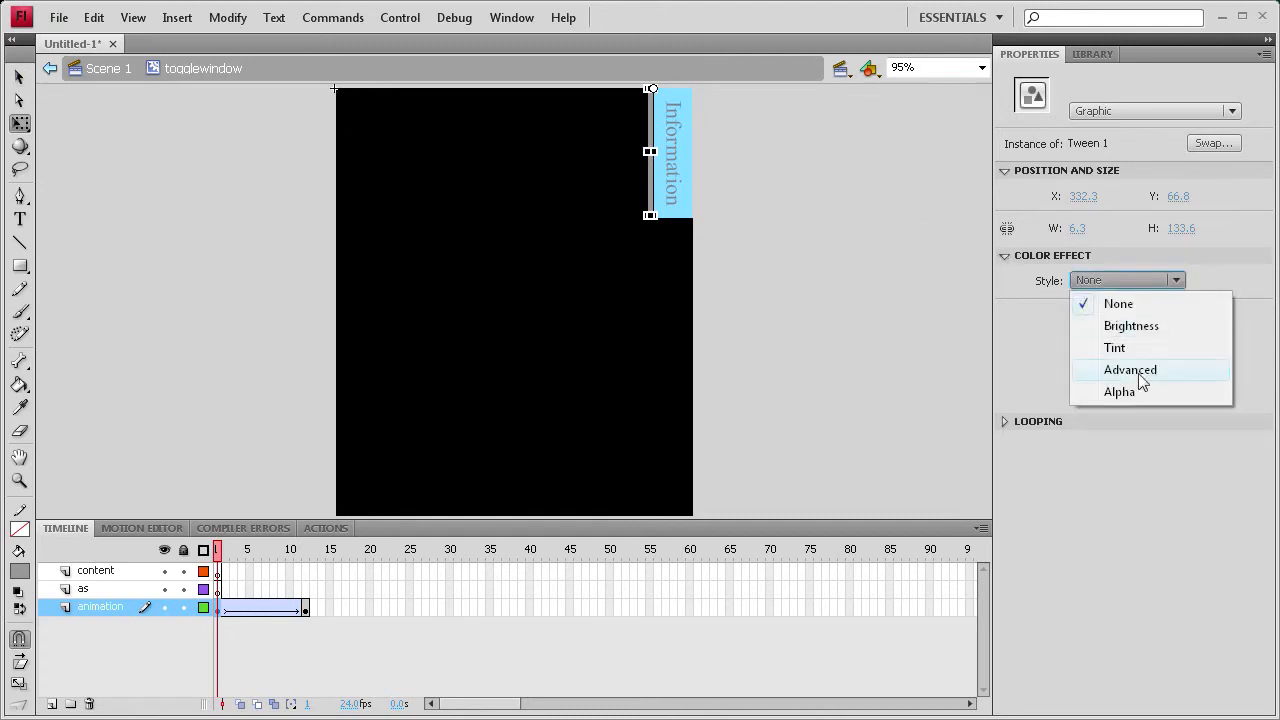
click(1130, 391)
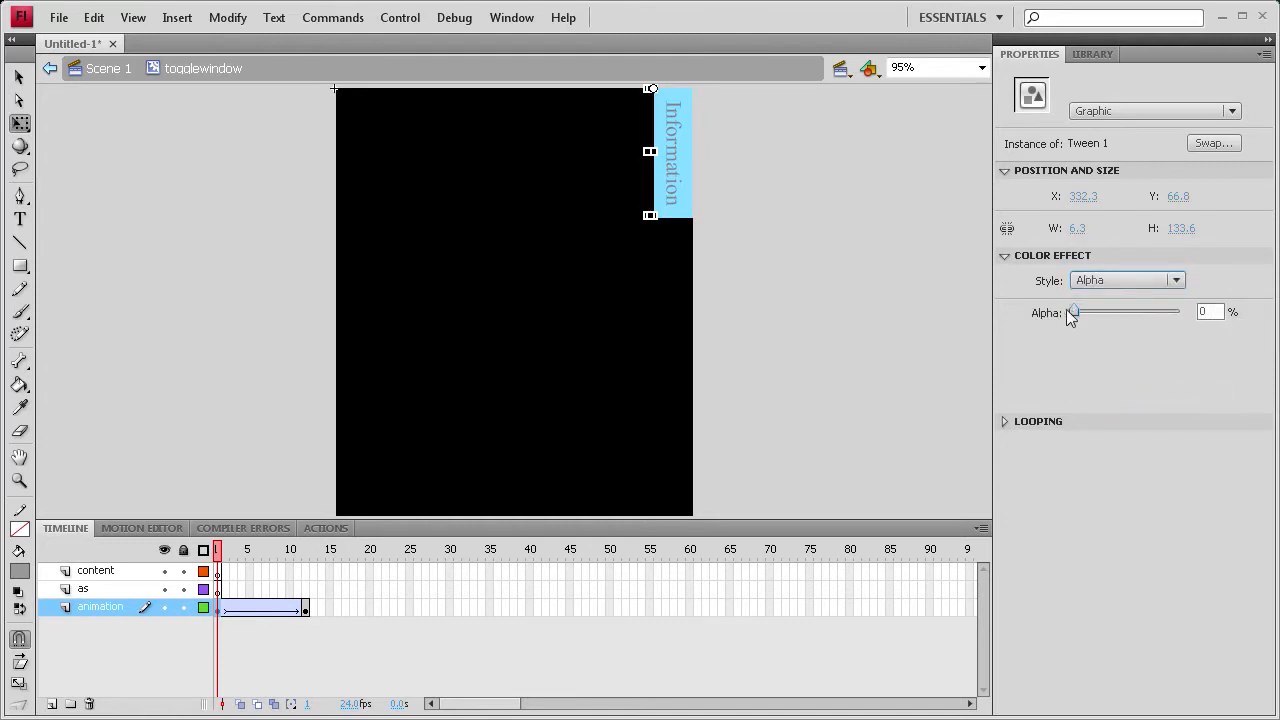
- In frame 12, move the gray rectangle's transformation point to its upper-right corner
click(307, 610)
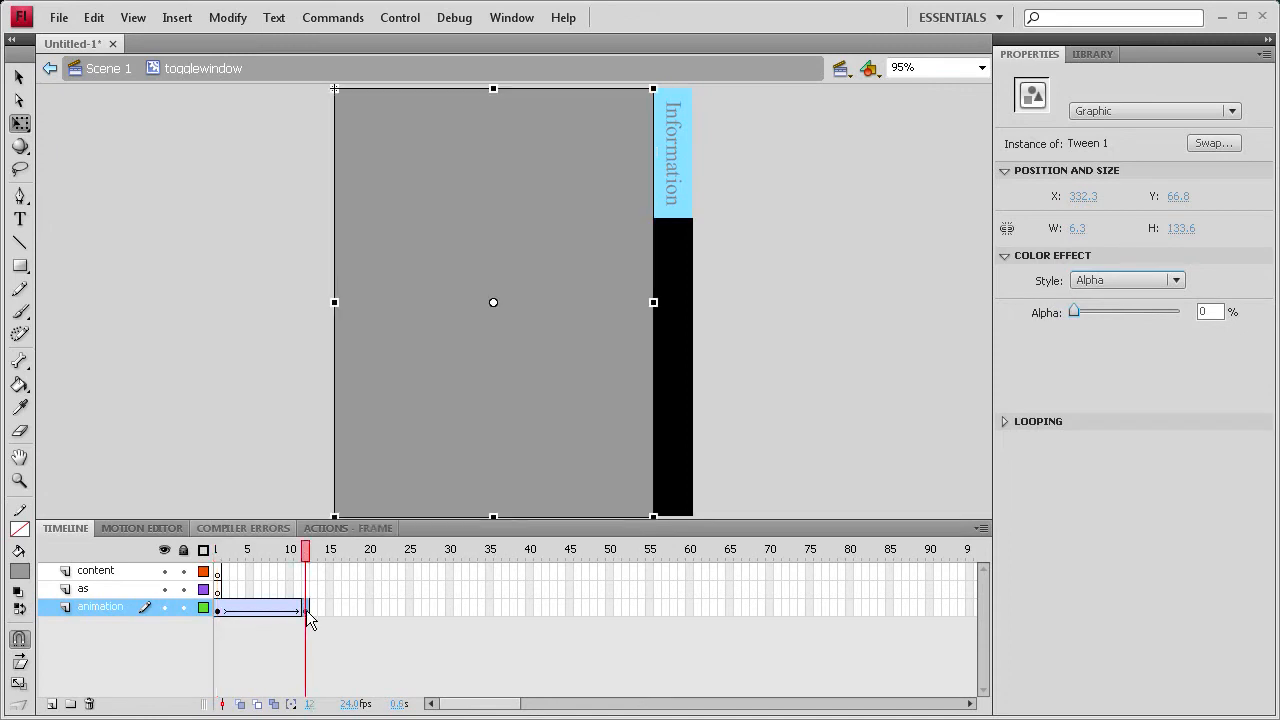
click(18, 124)
click(491, 303)
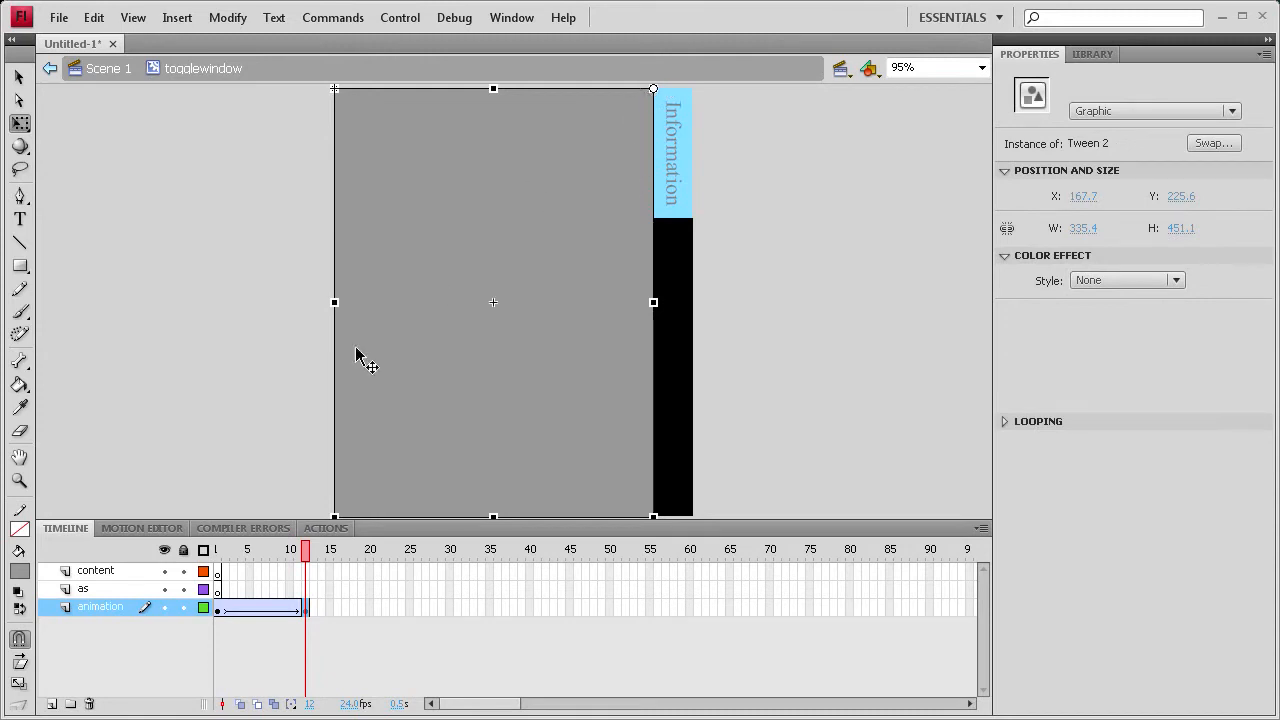
mouse_move(308, 552)
mouse_down()
mouse_move(218, 565)
mouse_move(306, 576)
mouse_up()
- Copy frame 12 of the animation layer to frame 24 and create a classic tween between them
right_click(306, 610)
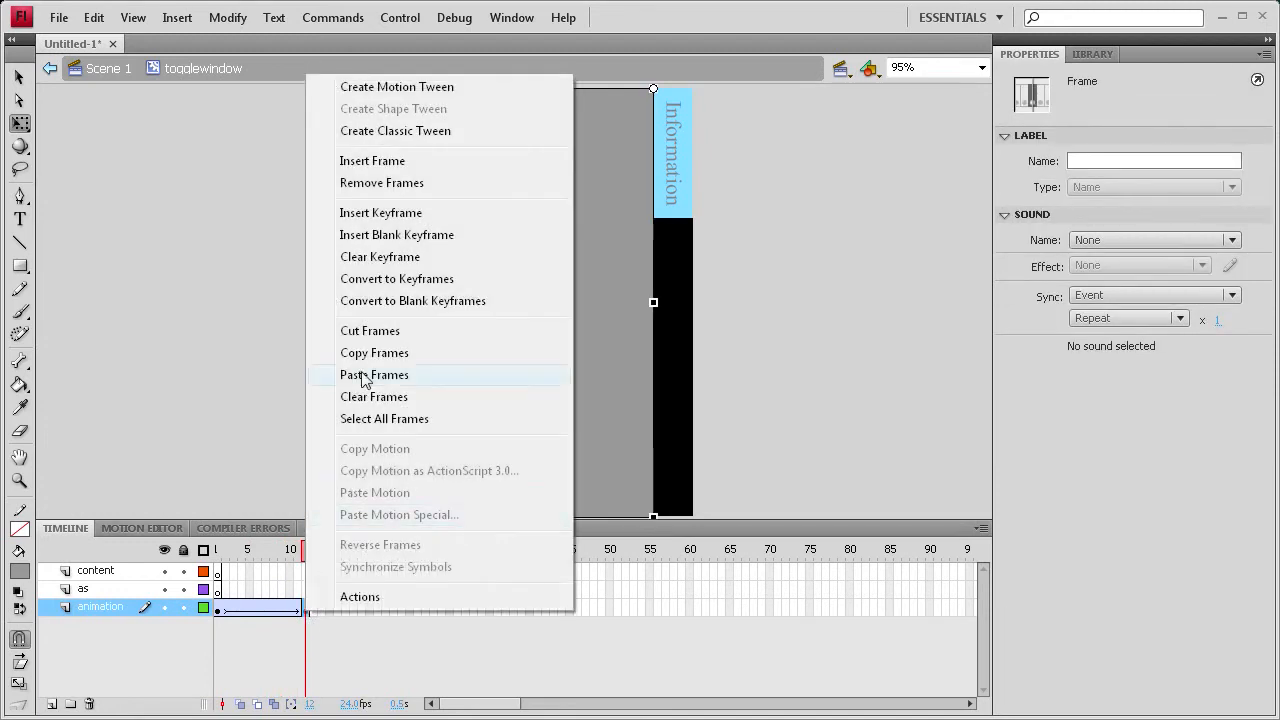
click(374, 353)
right_click(401, 606)
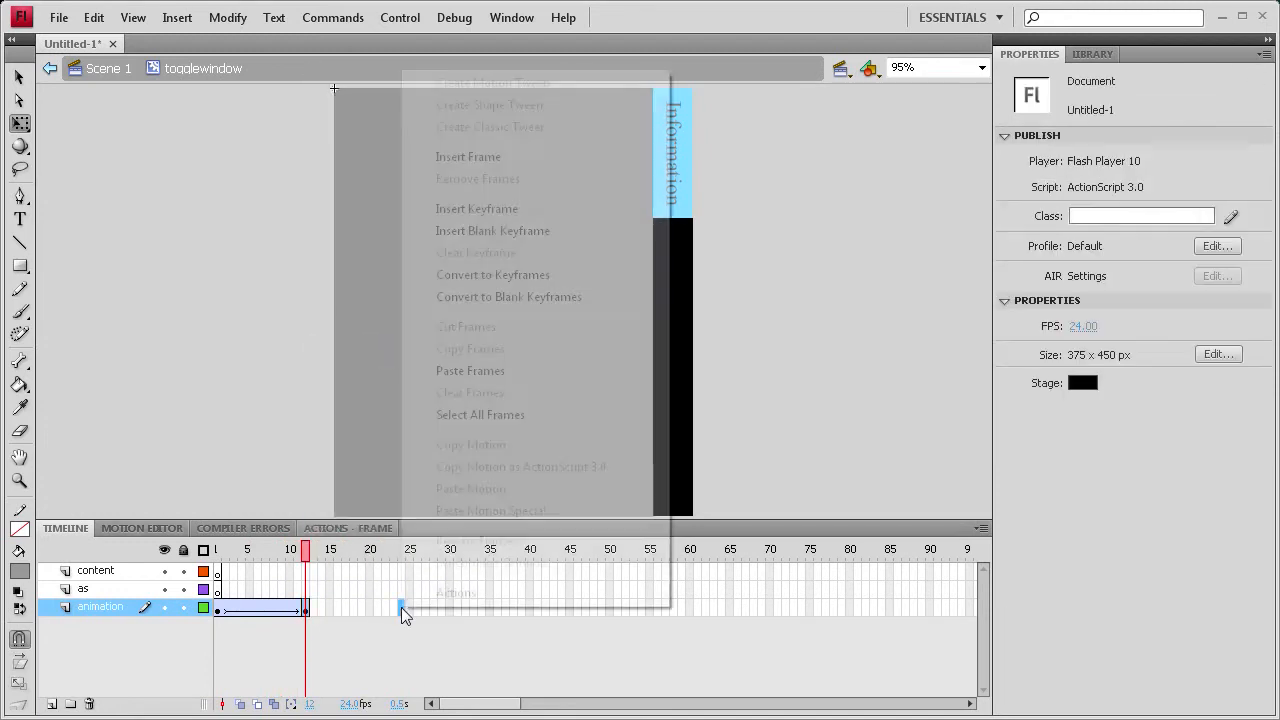
click(470, 371)
right_click(370, 608)
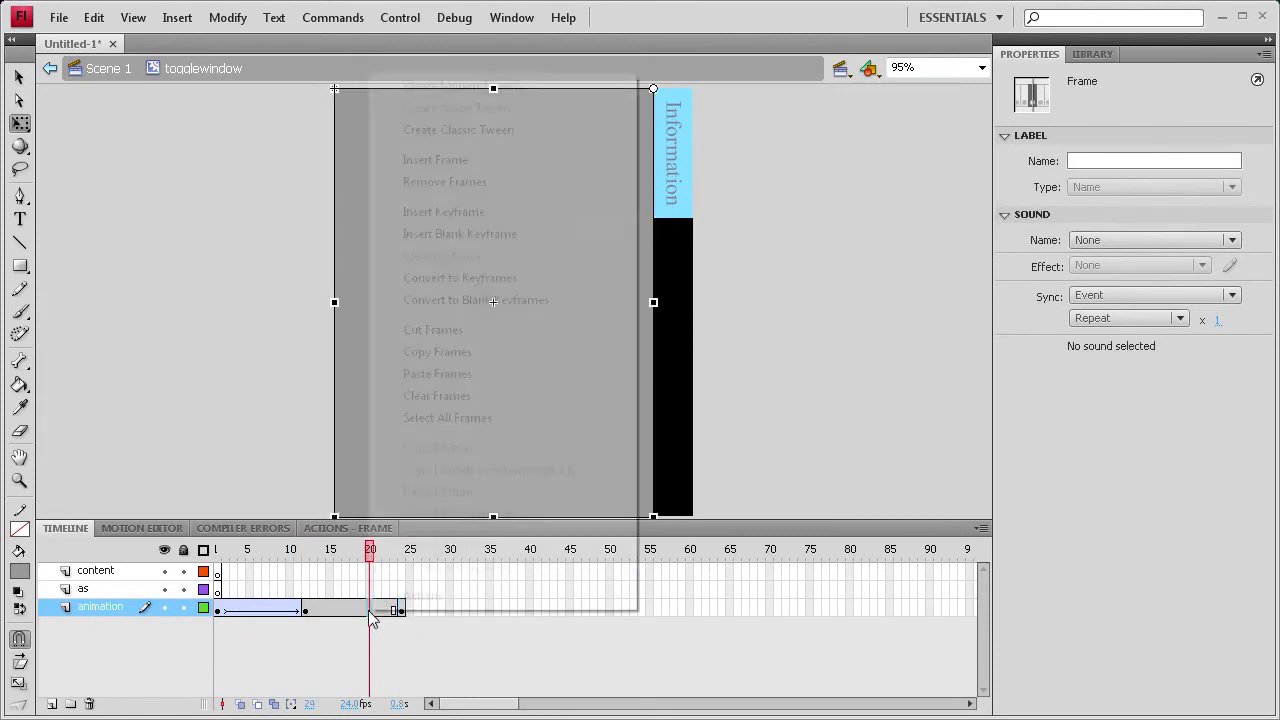
click(478, 131)
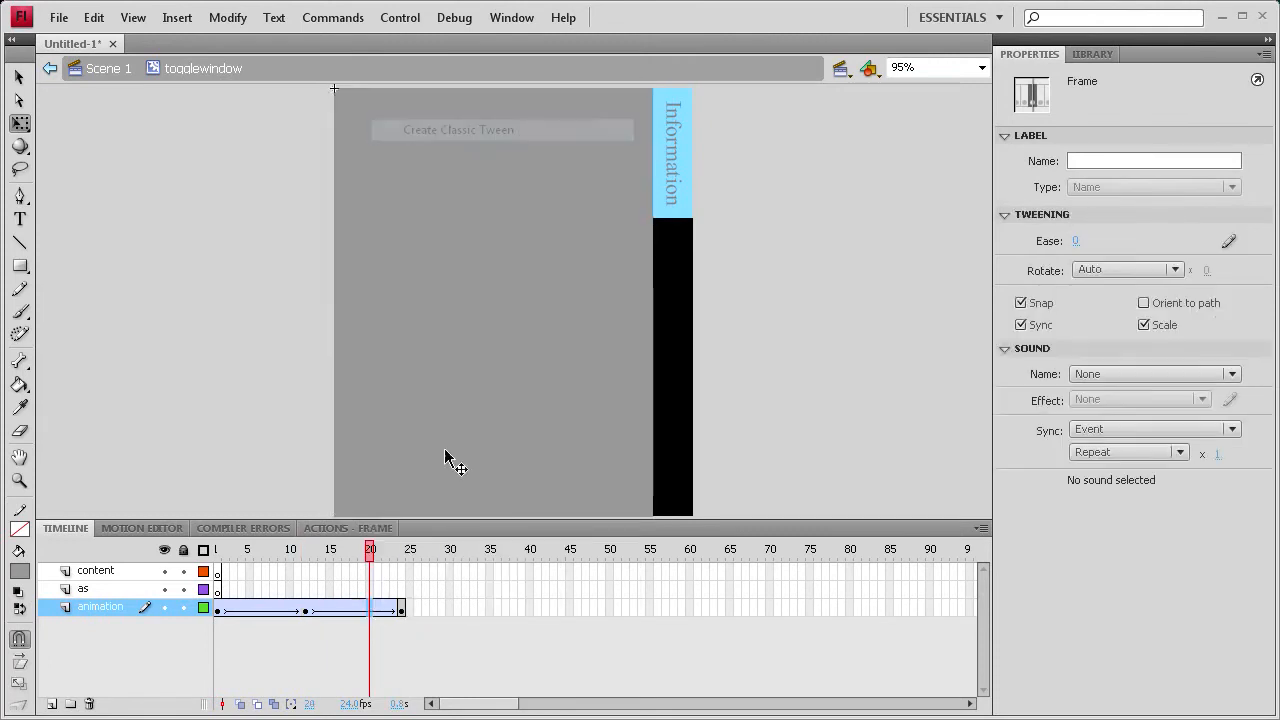
- In frame 24, shrink the gray rectangle toward its upper-right corner to about 6 by 136 px and make it fully transparent with the Alpha color effect
click(403, 606)
click(432, 345)
drag(334, 516, 649, 216)
click(1142, 285)
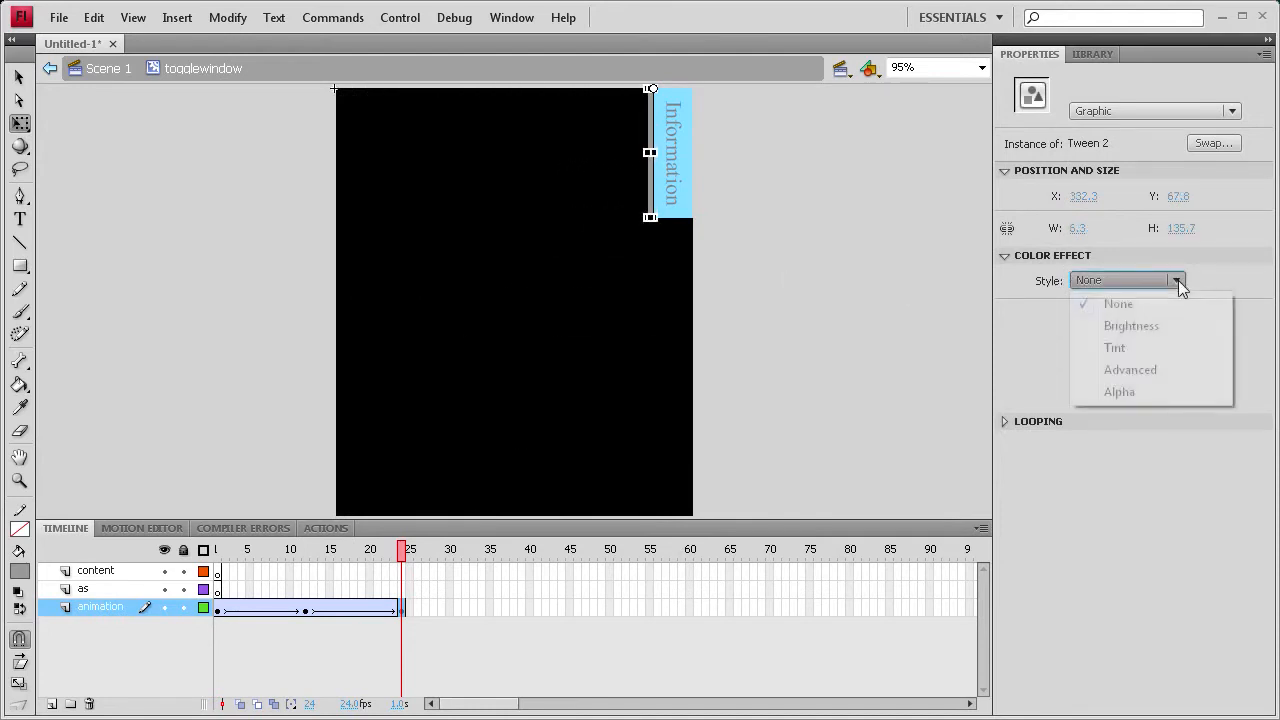
click(1128, 400)
click(314, 463)
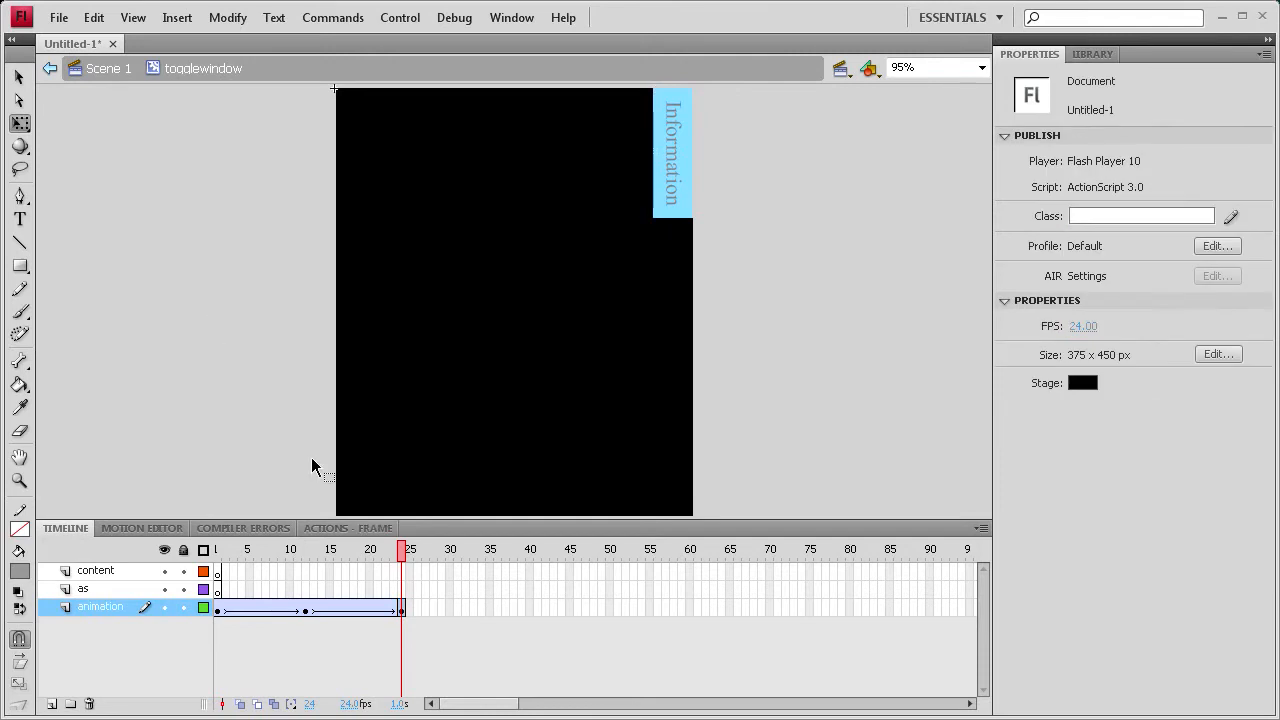
drag(404, 552, 405, 583)
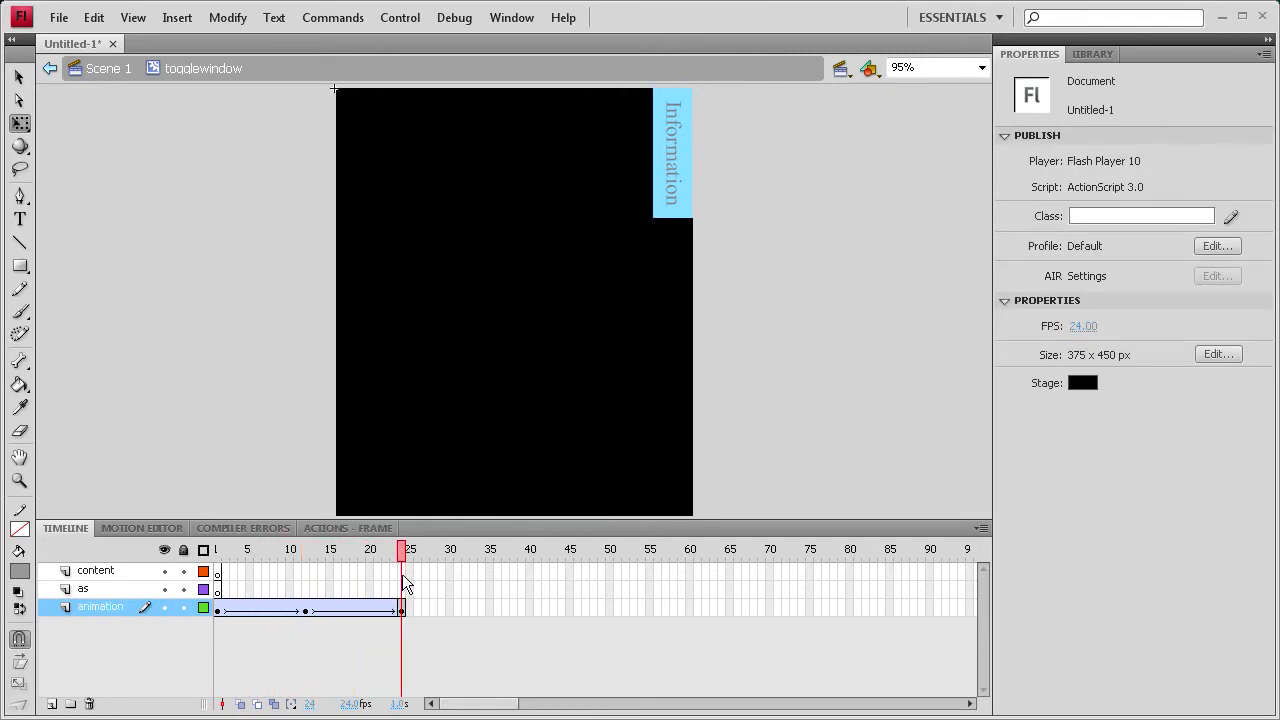
- Insert a keyframe at frame 12 of the content layer
click(218, 590)
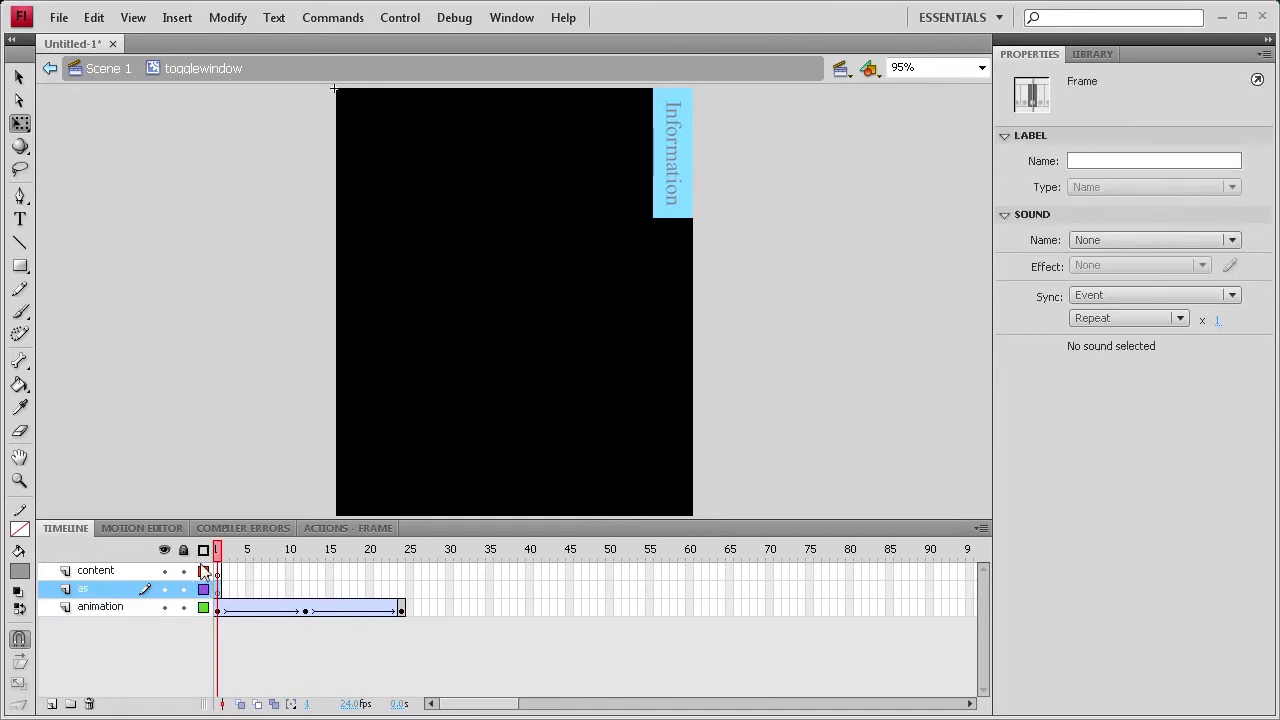
click(217, 571)
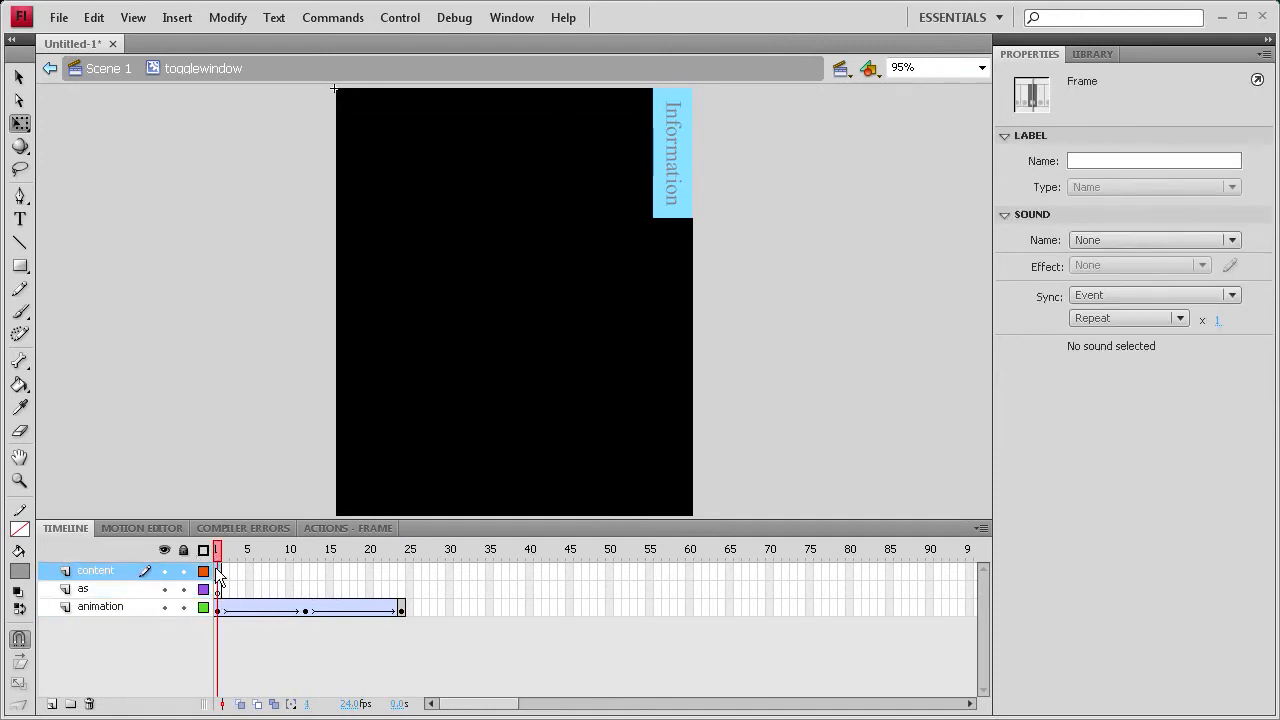
key(F6)
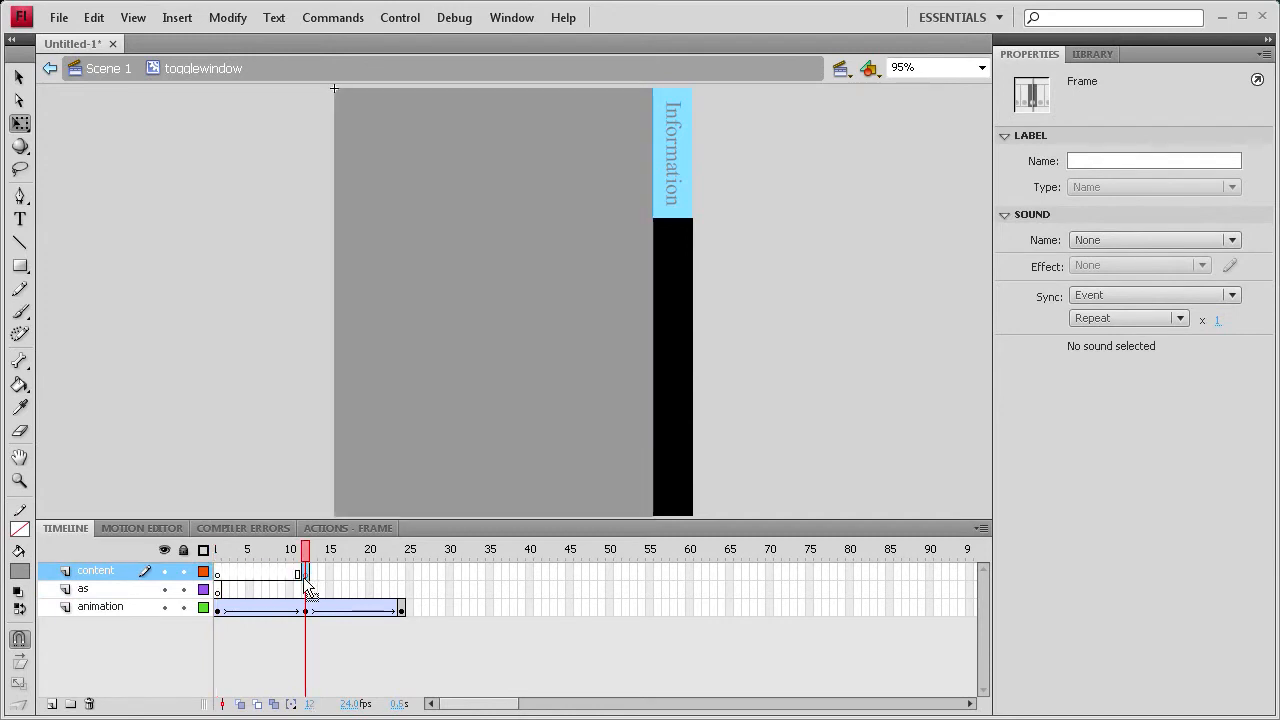
- Add the static text "Content Goes Here" at 30 pt in frame 12 of the content layer, beside the gray rectangle
click(20, 219)
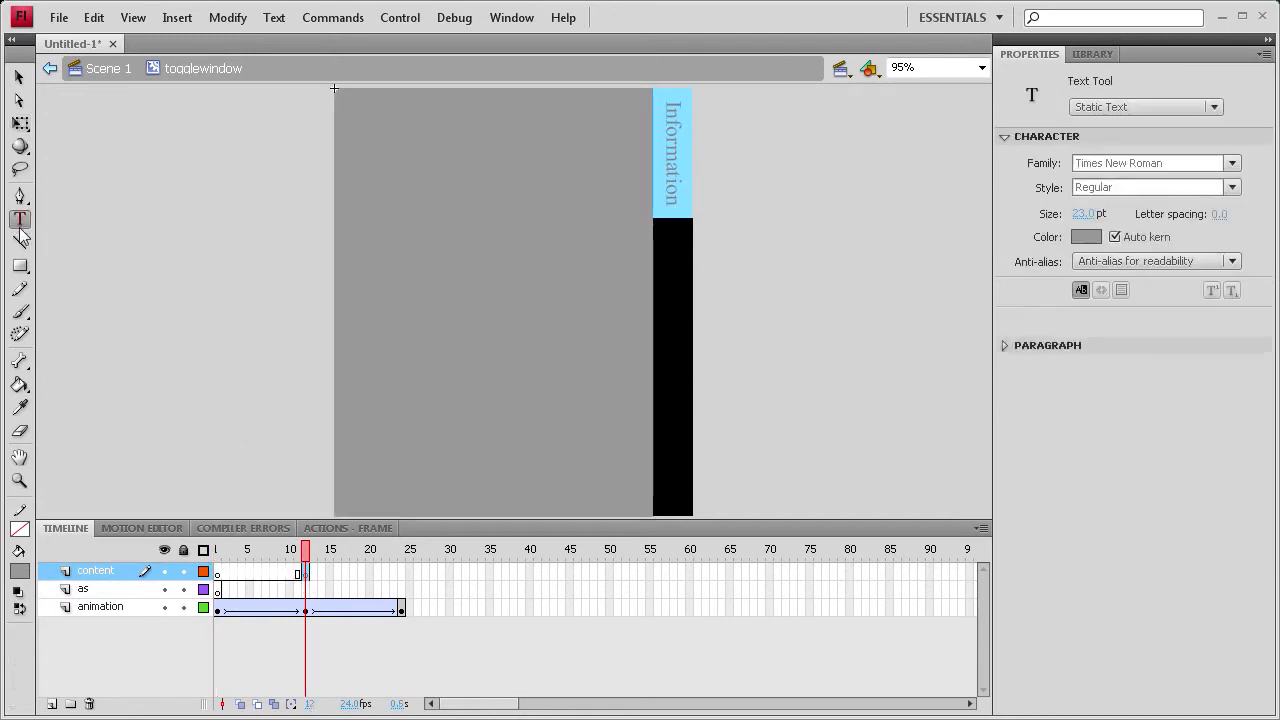
click(1108, 213)
key(Up)
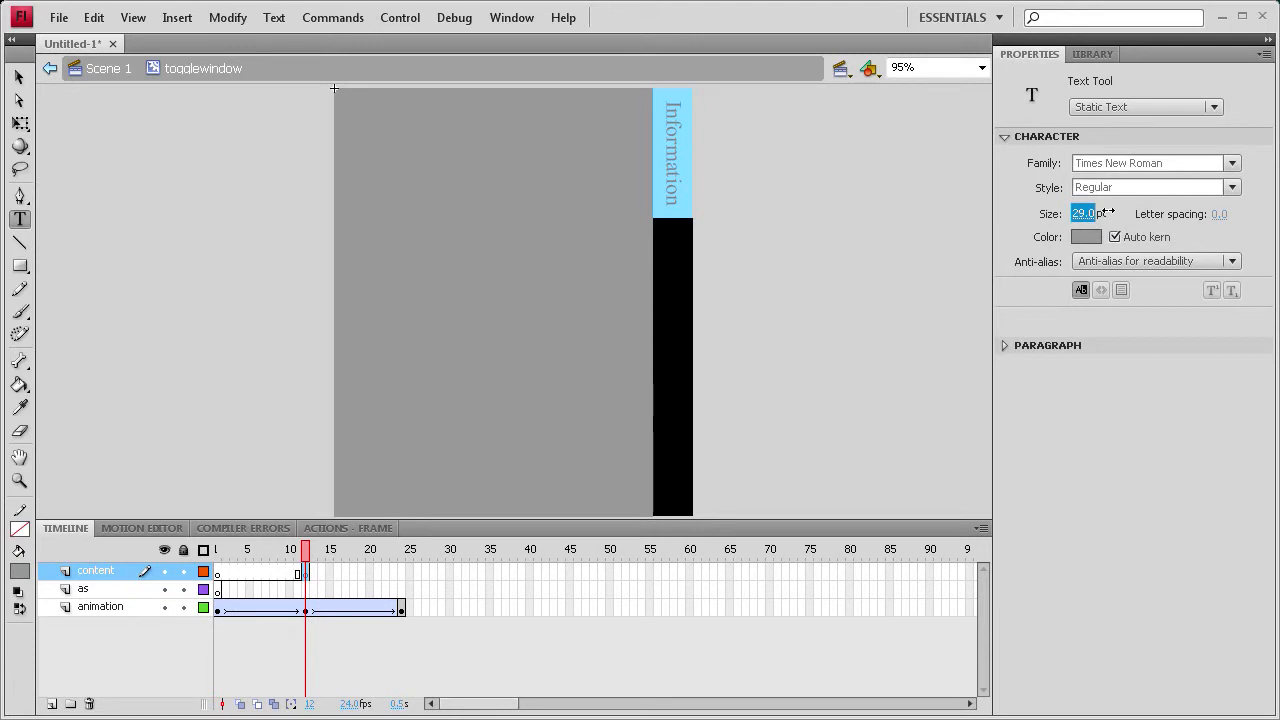
click(120, 240)
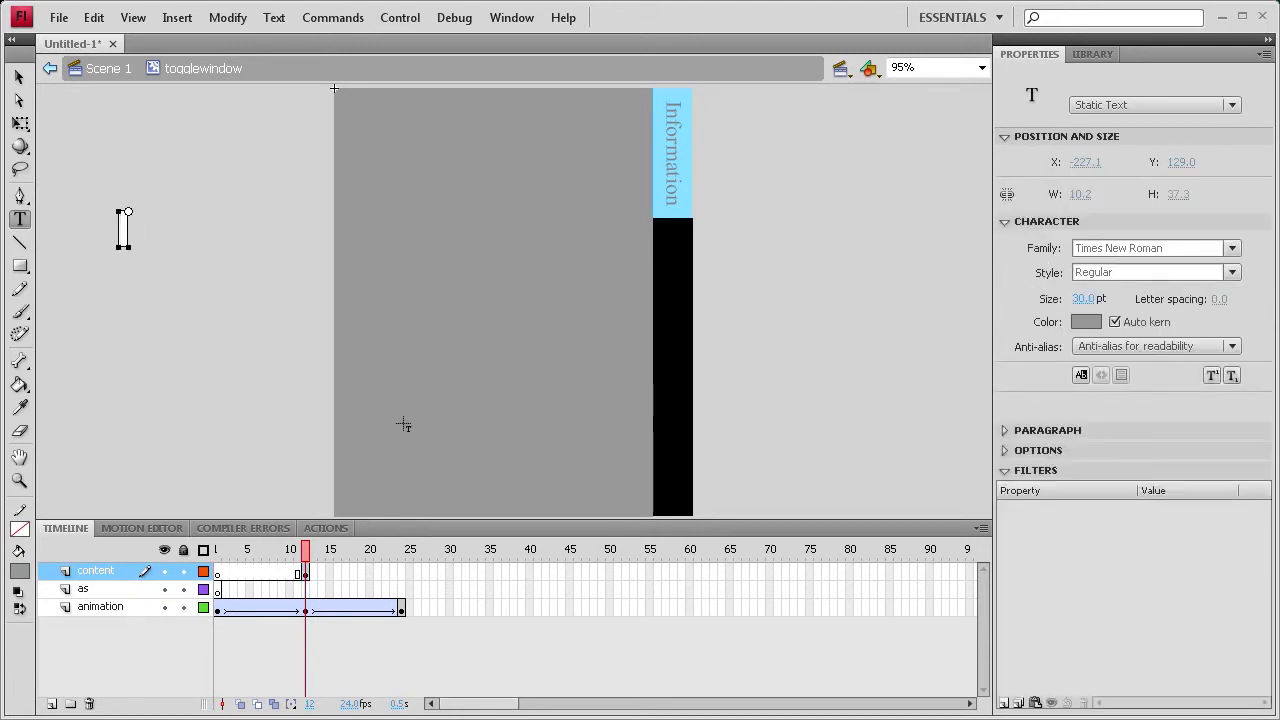
text(Contetn)
key(BackSpace)
key(BackSpace)
key(BackSpace)
text(ent G)
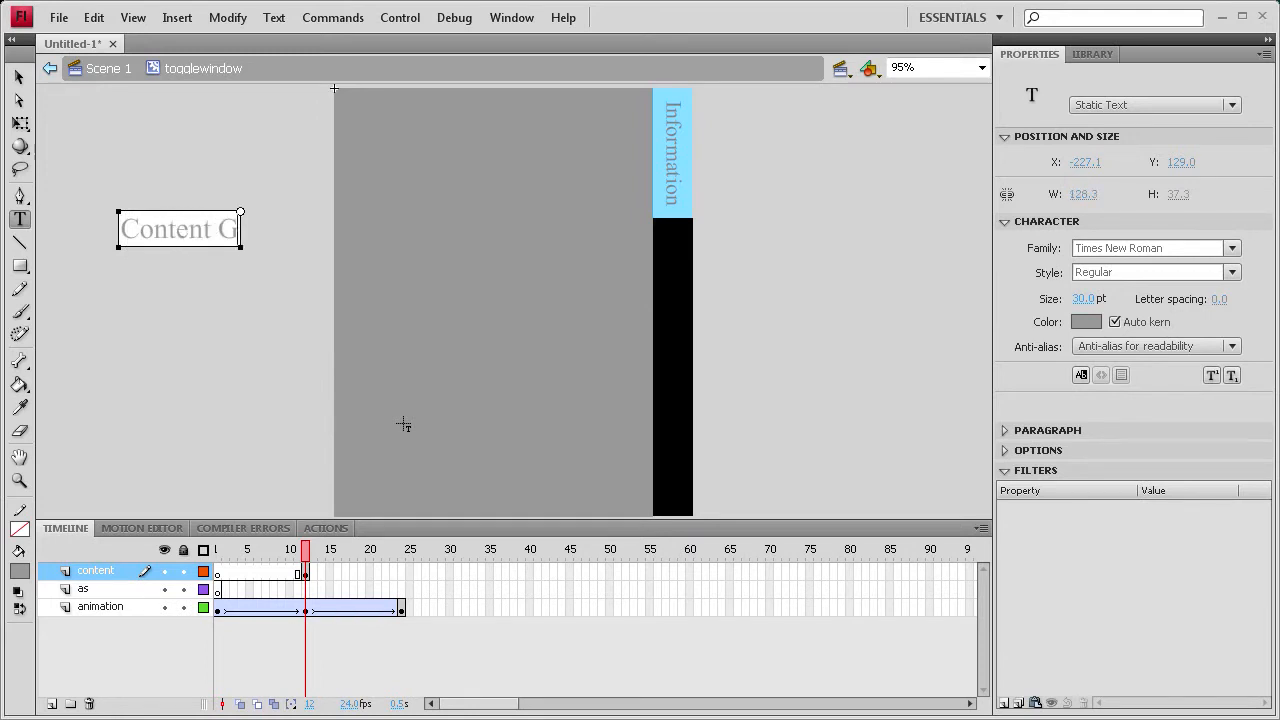
text(oes Here)
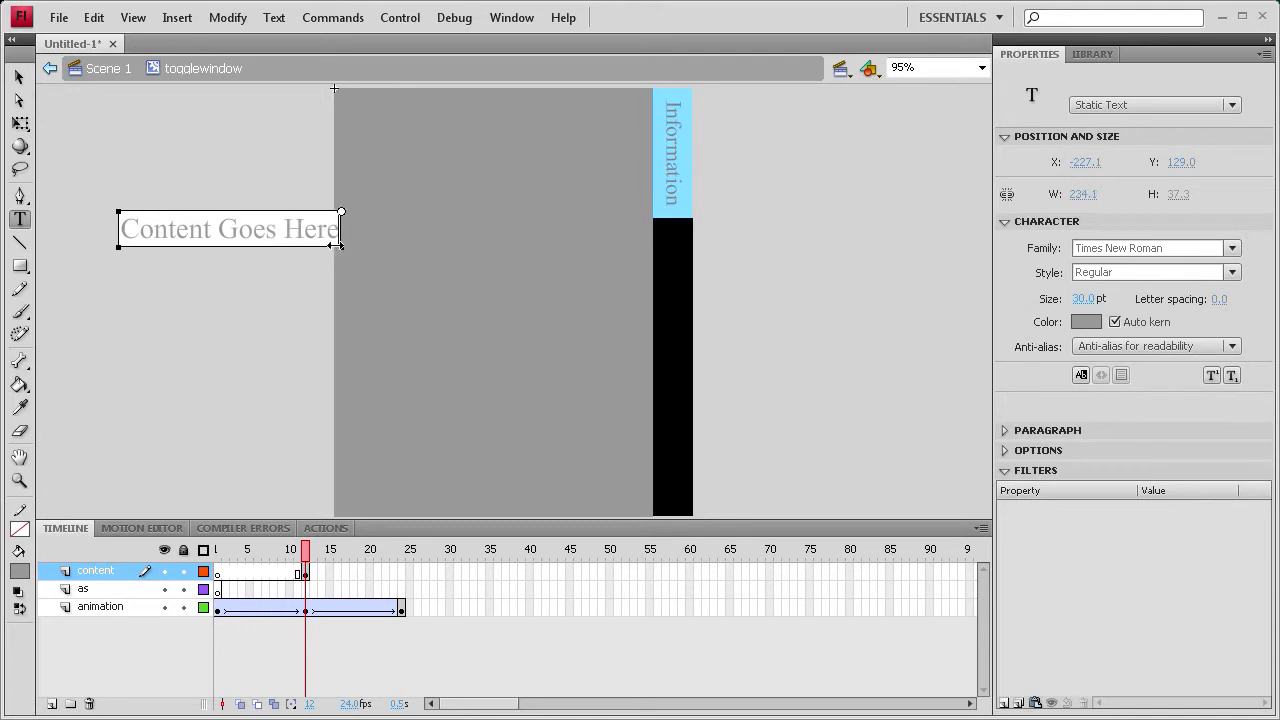
- Color the "Content Goes Here" text black (#000000) and move it to the middle of the gray rectangle
drag(336, 243, 122, 228)
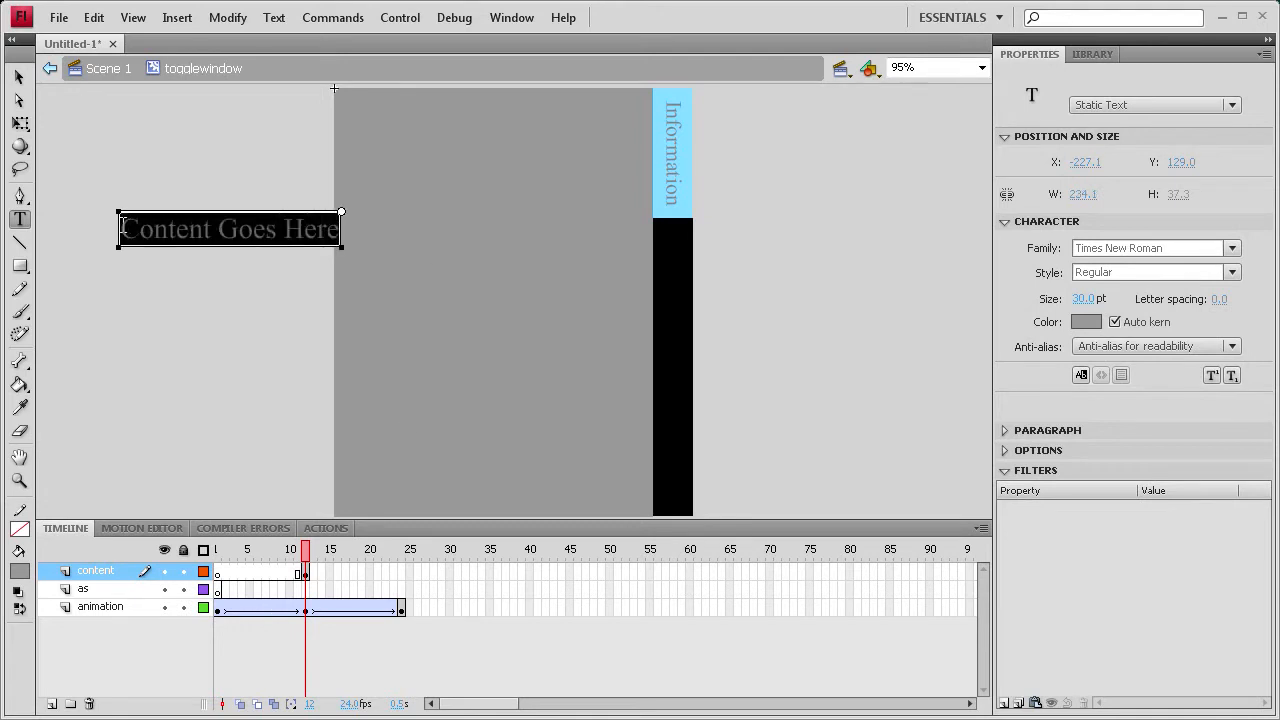
click(1091, 322)
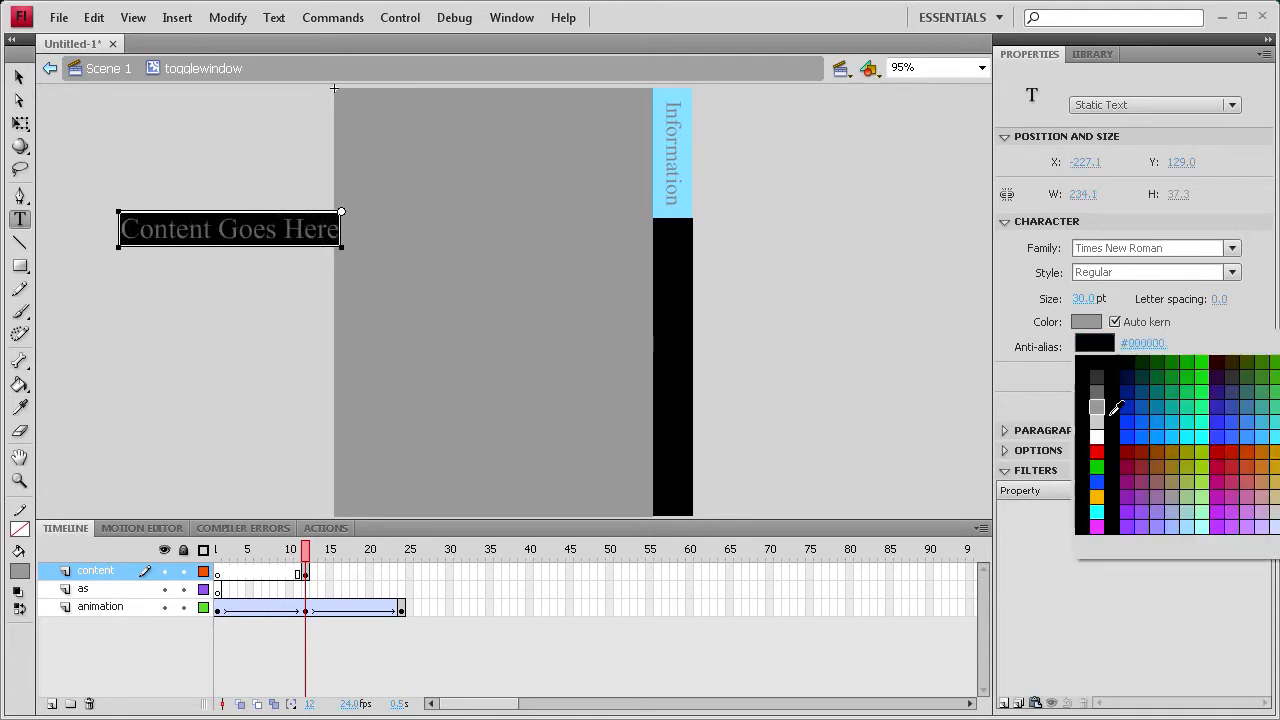
click(1103, 402)
click(18, 76)
drag(169, 237, 430, 311)
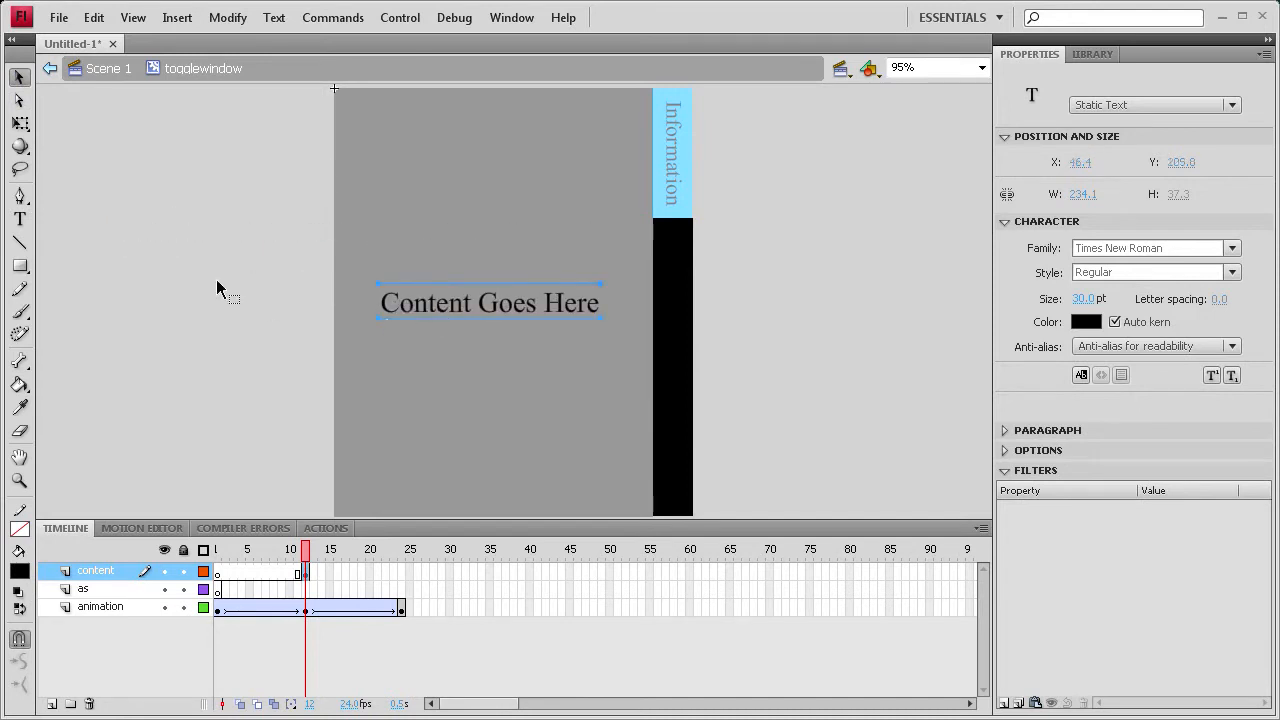
click(217, 281)
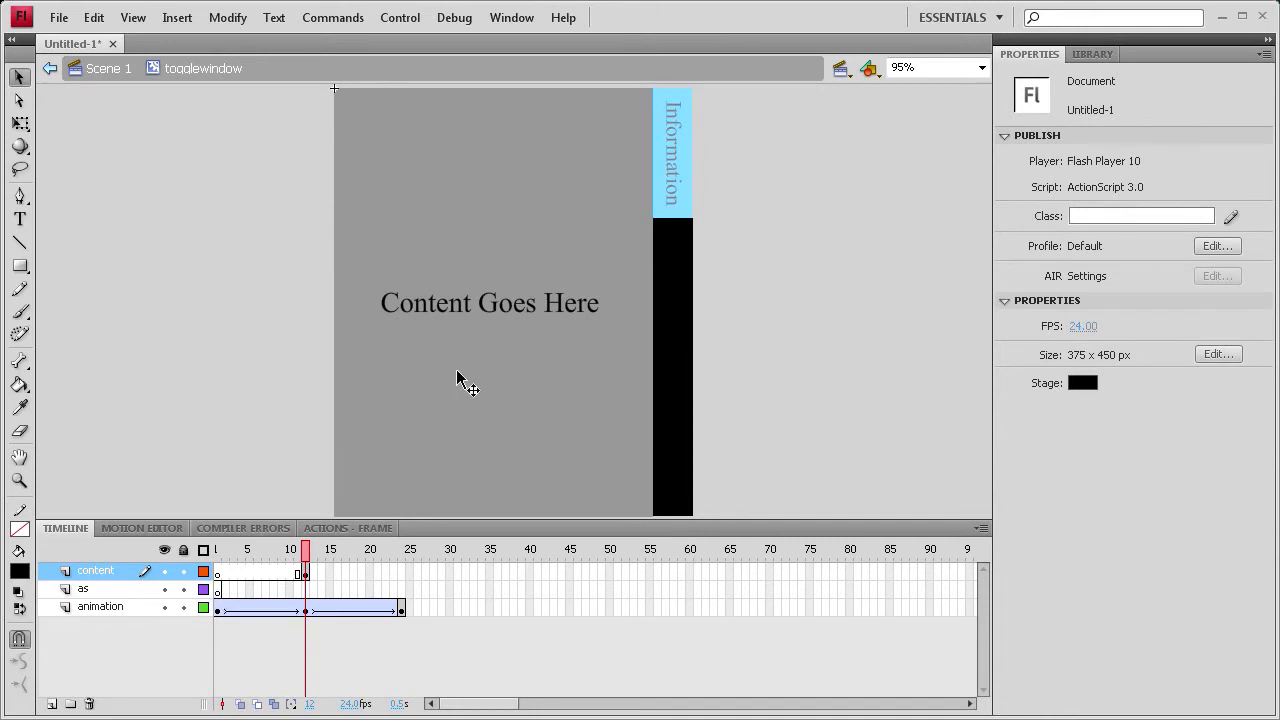
- Add the script stop(); to frame 1 of the as layer in the togglewindow movie clip
click(219, 590)
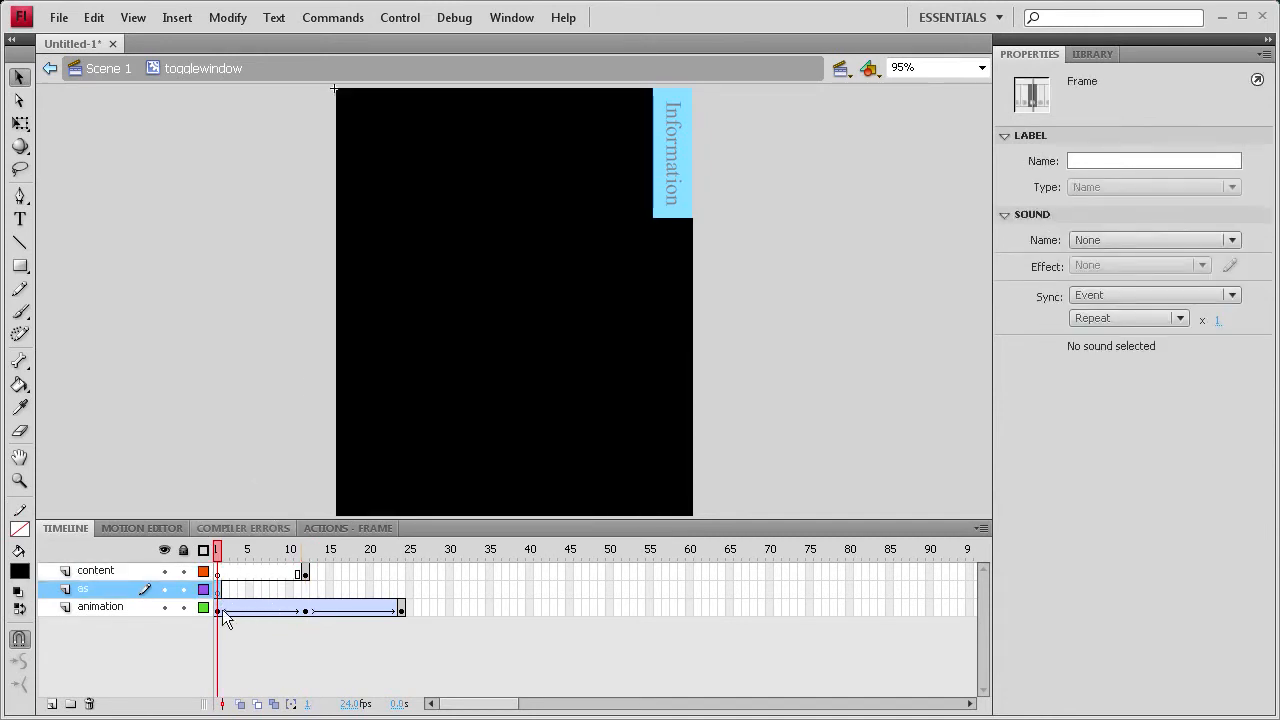
click(330, 528)
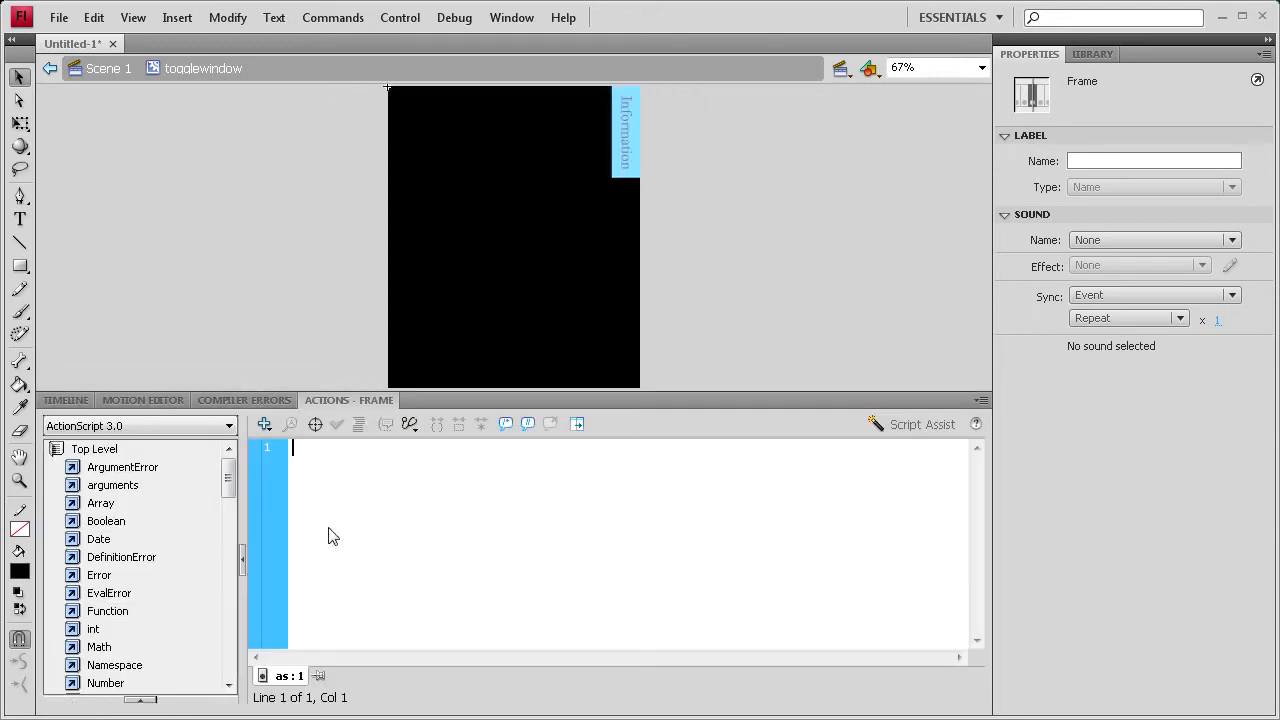
text(stop();)
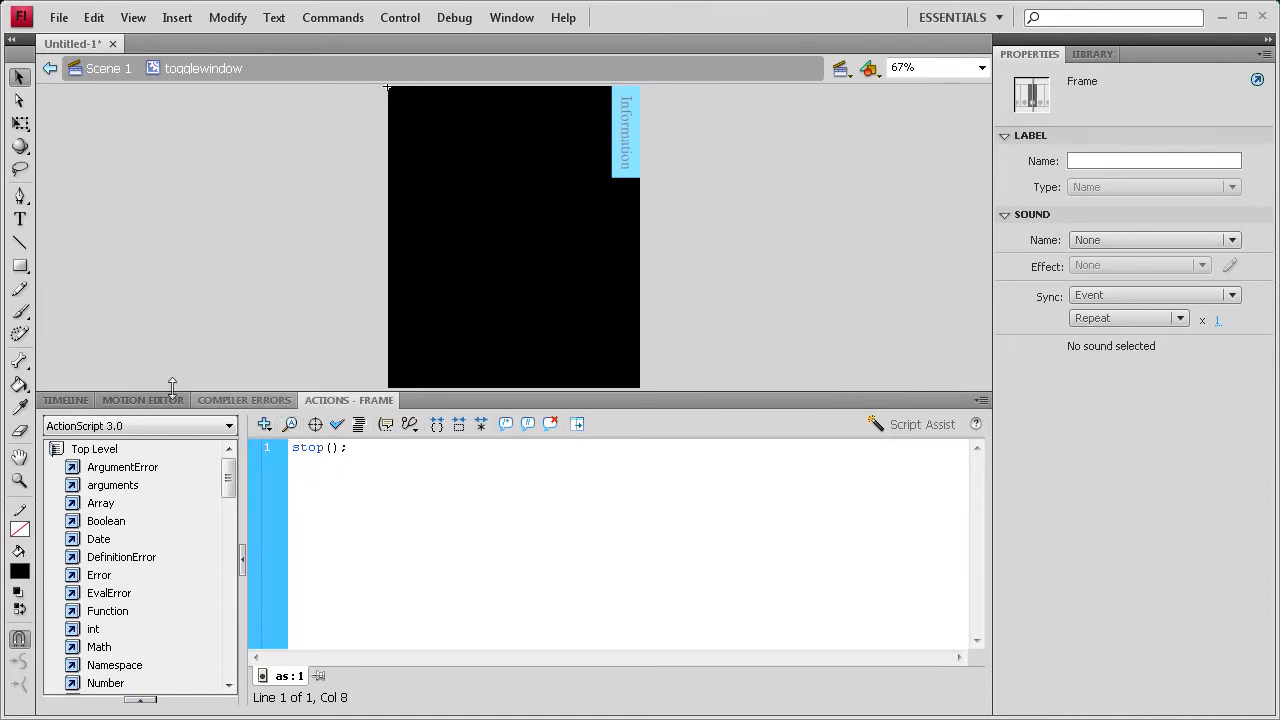
click(72, 401)
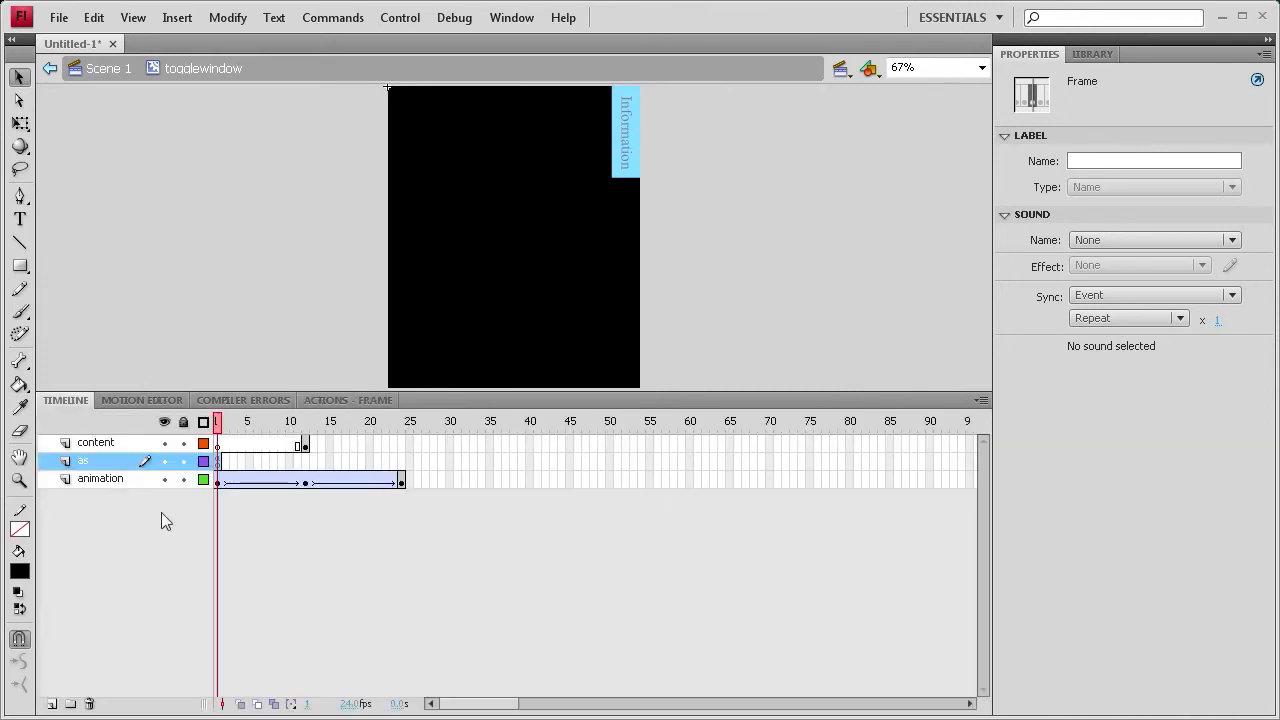
- Insert a keyframe at frame 12 of the as layer and add the script stop(); to it
click(304, 459)
right_click(304, 459)
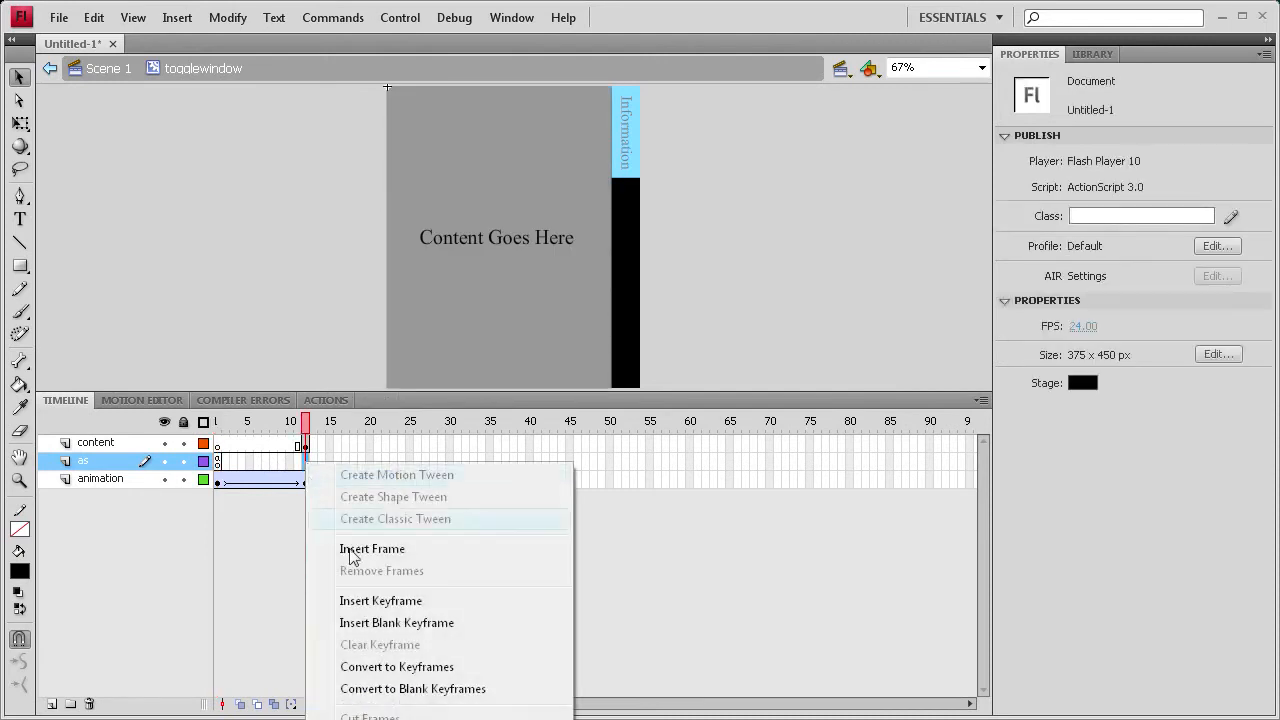
click(372, 605)
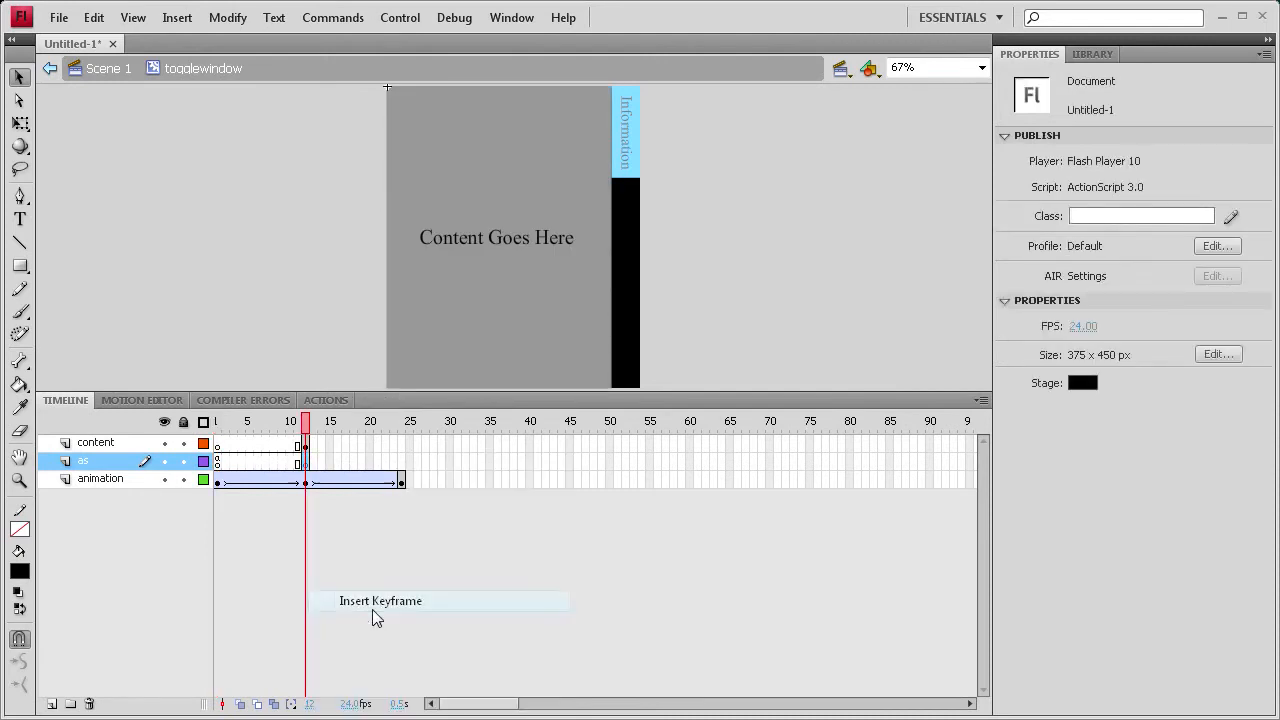
click(304, 484)
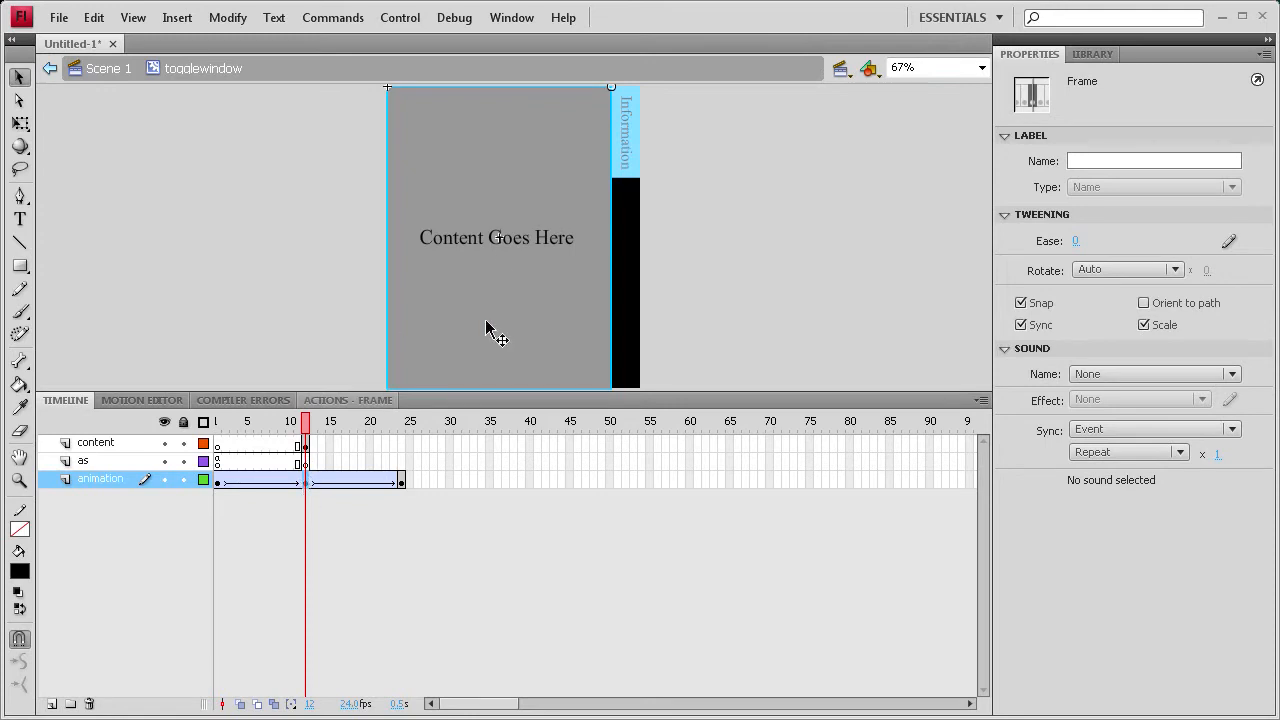
click(305, 460)
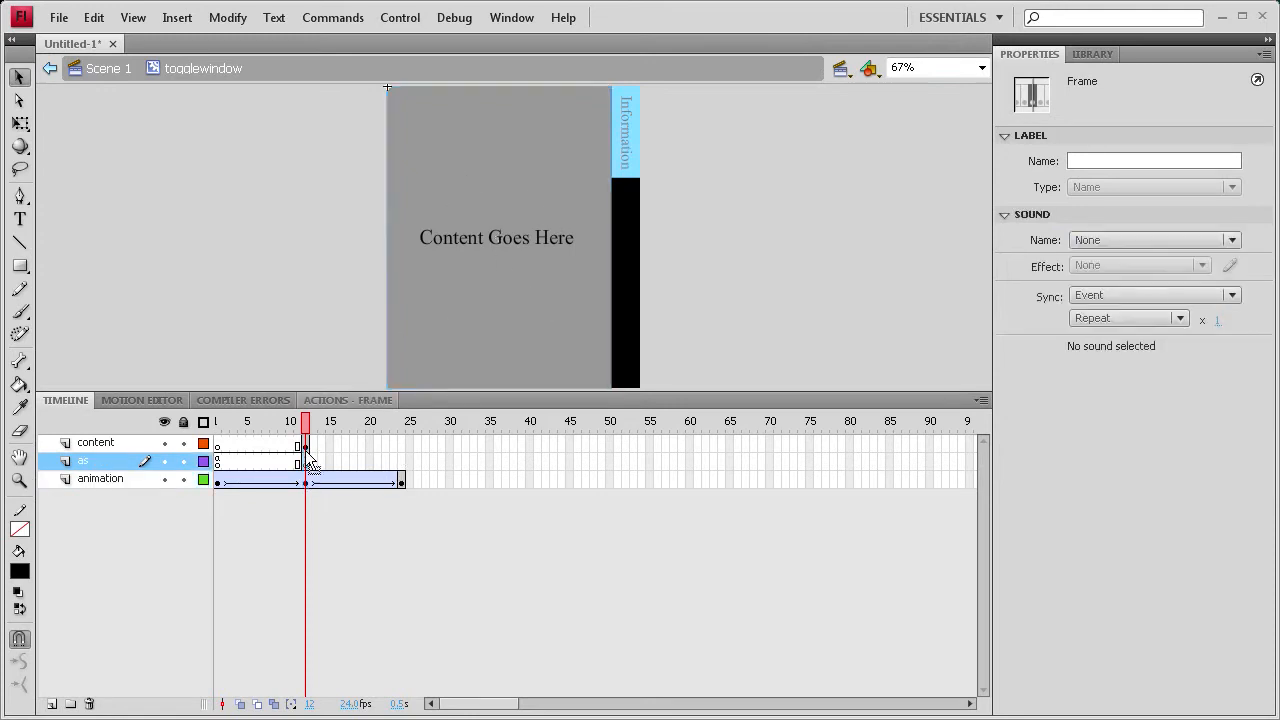
click(322, 399)
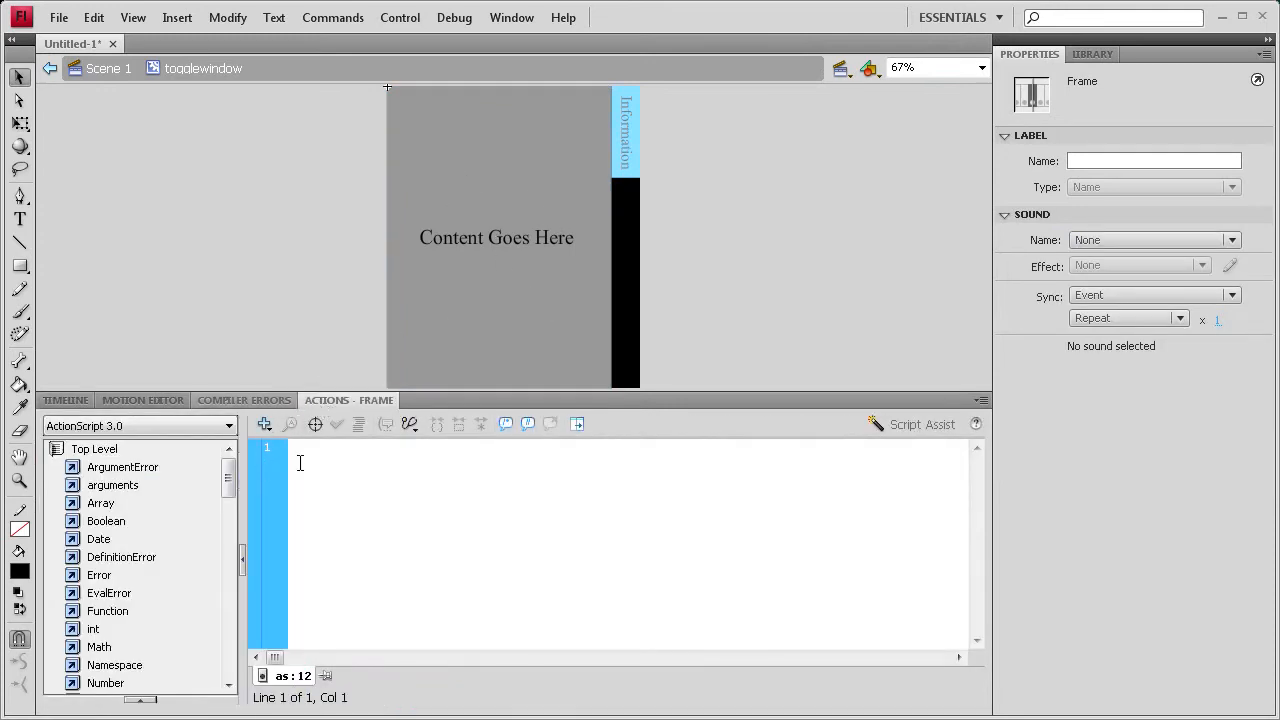
text(stop();)
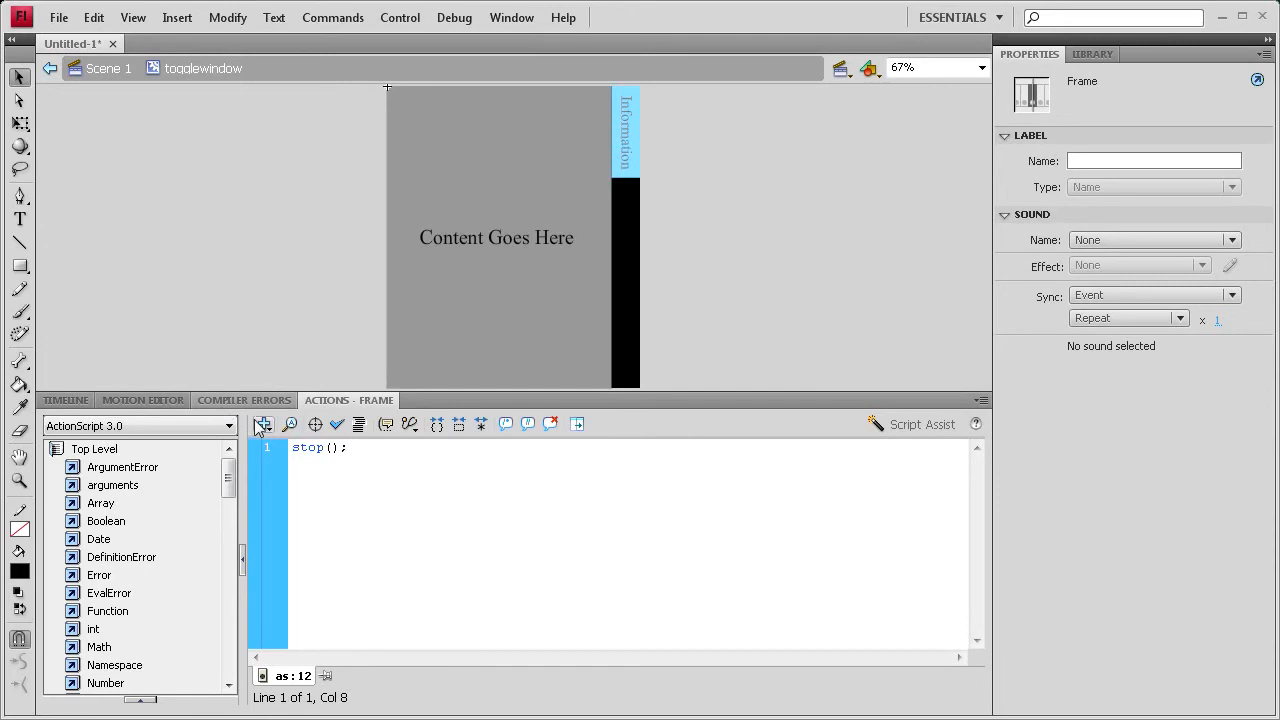
click(65, 400)
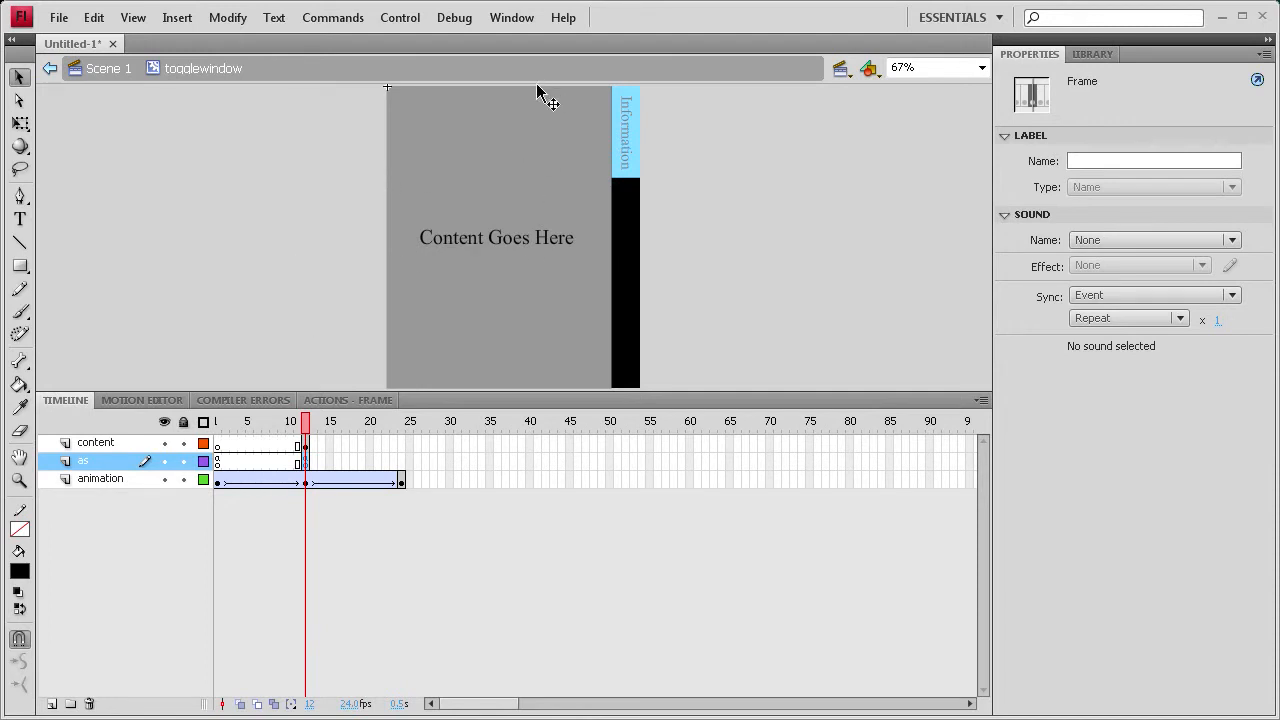
- Return to Scene 1 and add toggle_btn.addEventListener(MouseEvent.CLICK, toggleContent); to frame 1 of the as layer
drag(306, 421, 224, 424)
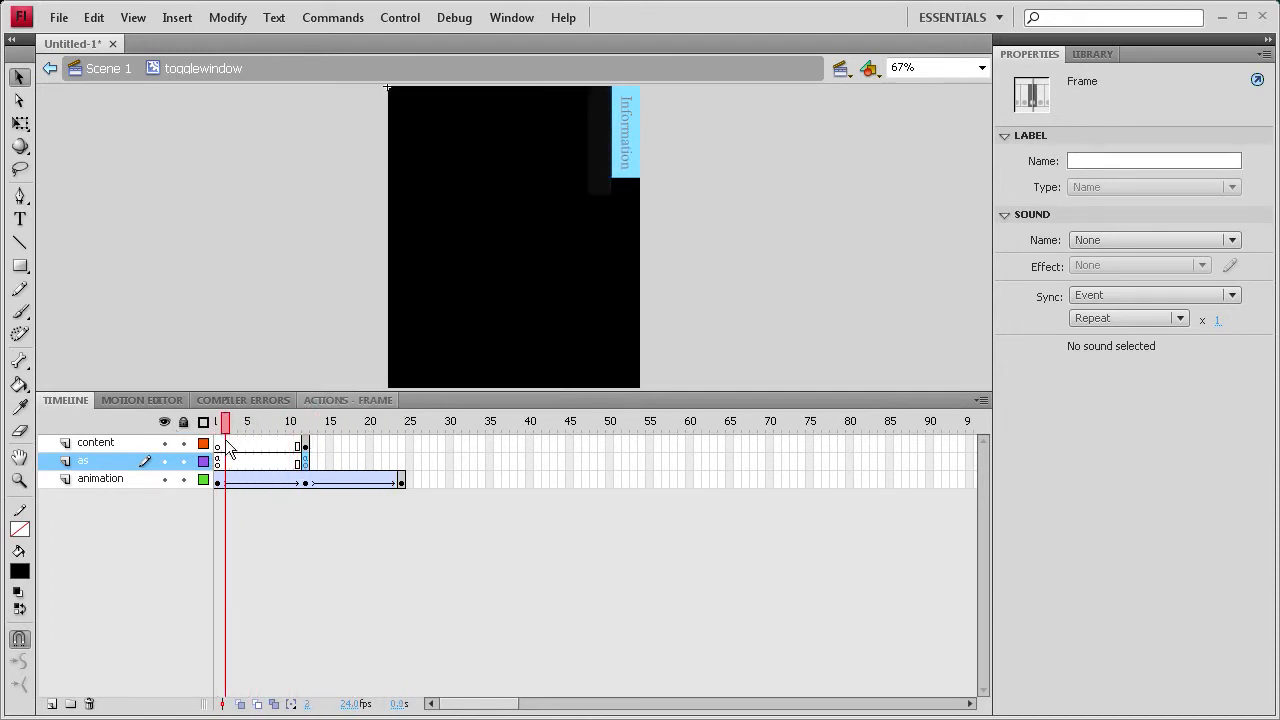
click(104, 70)
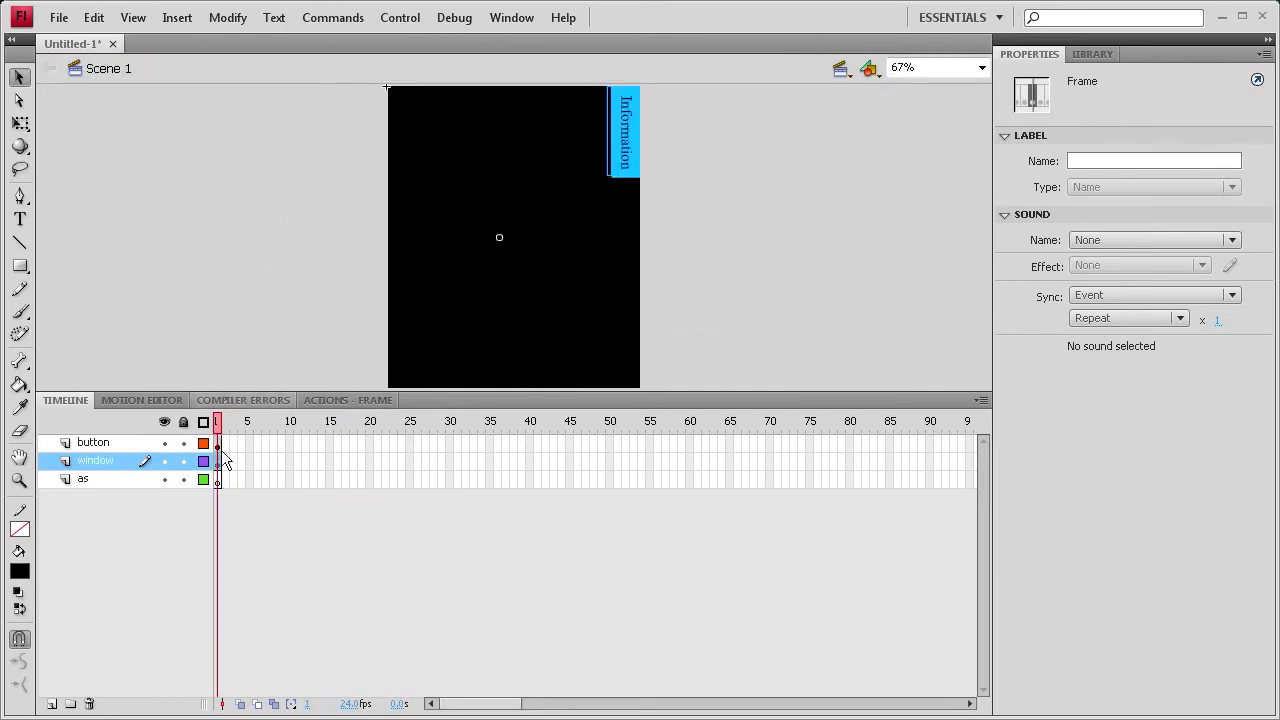
click(220, 481)
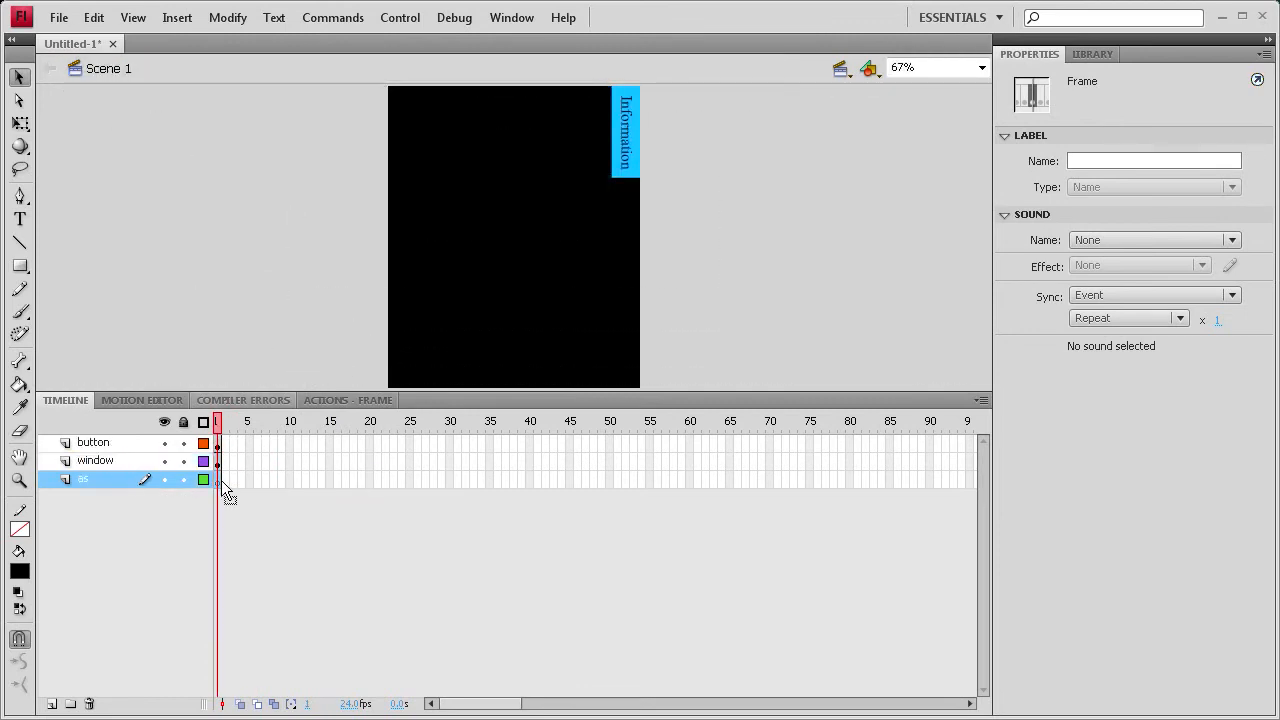
click(367, 399)
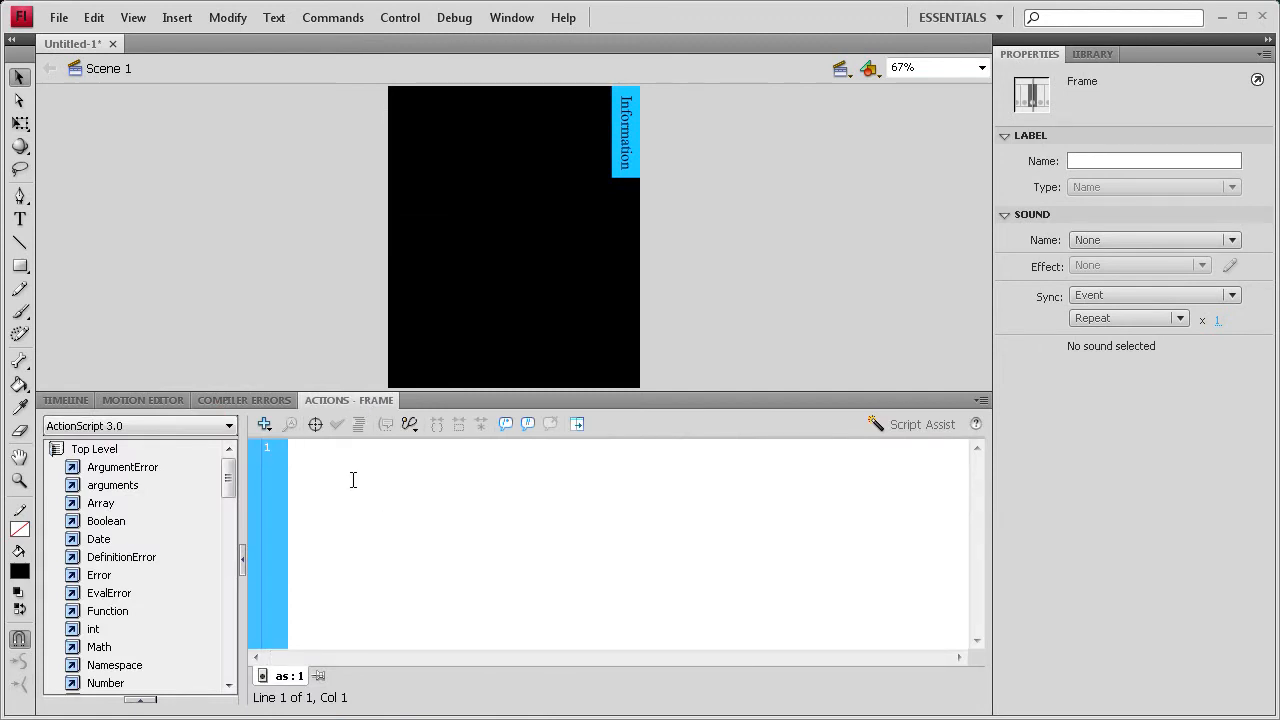
text(tc)
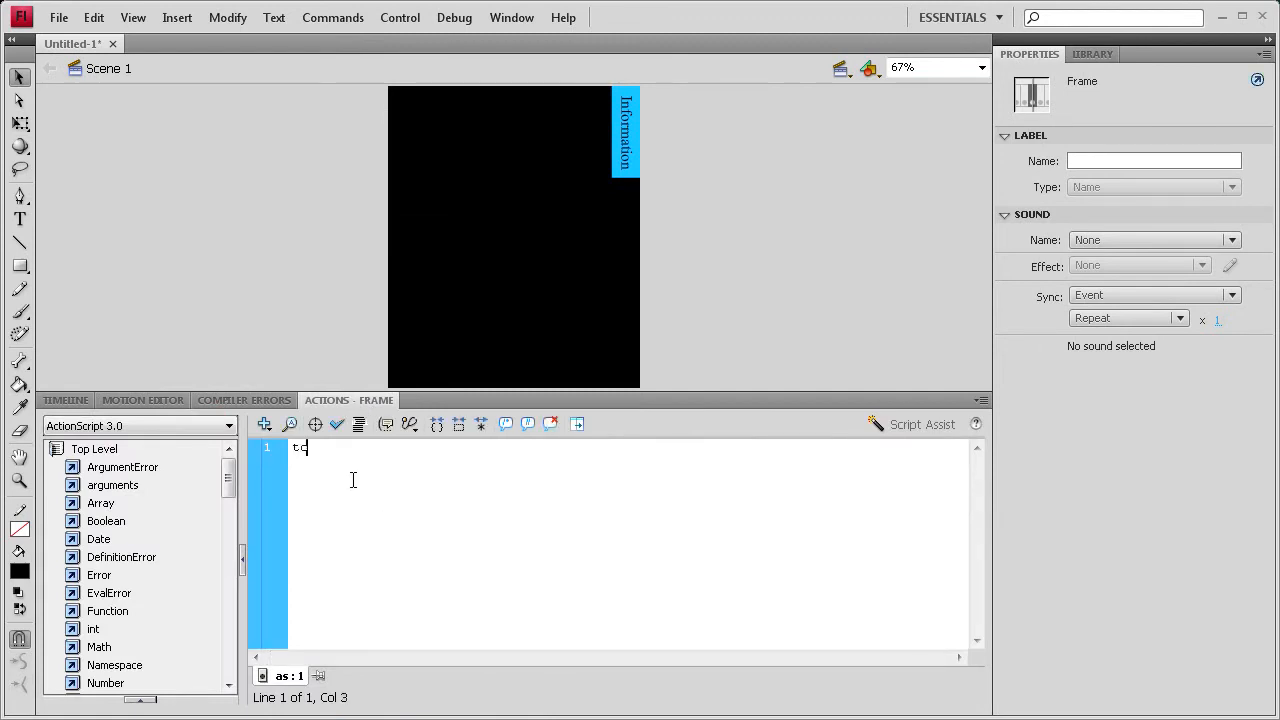
text(ggle_btn.add)
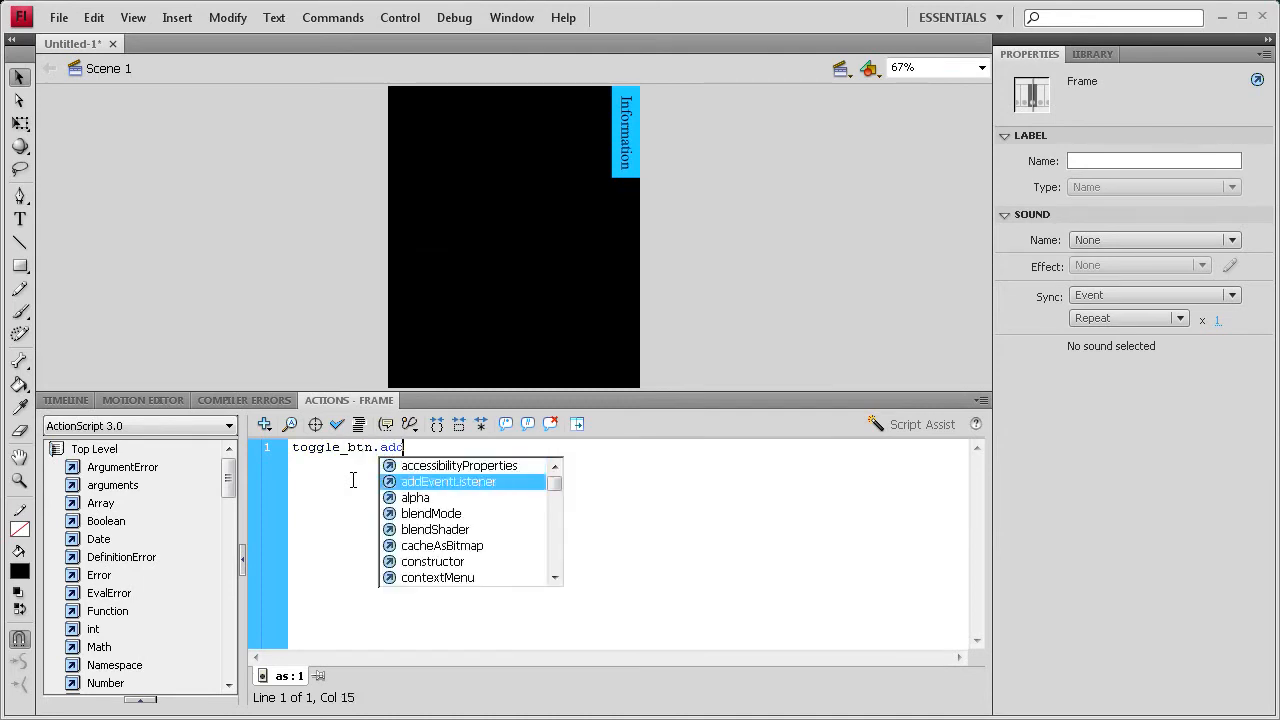
key(Return)
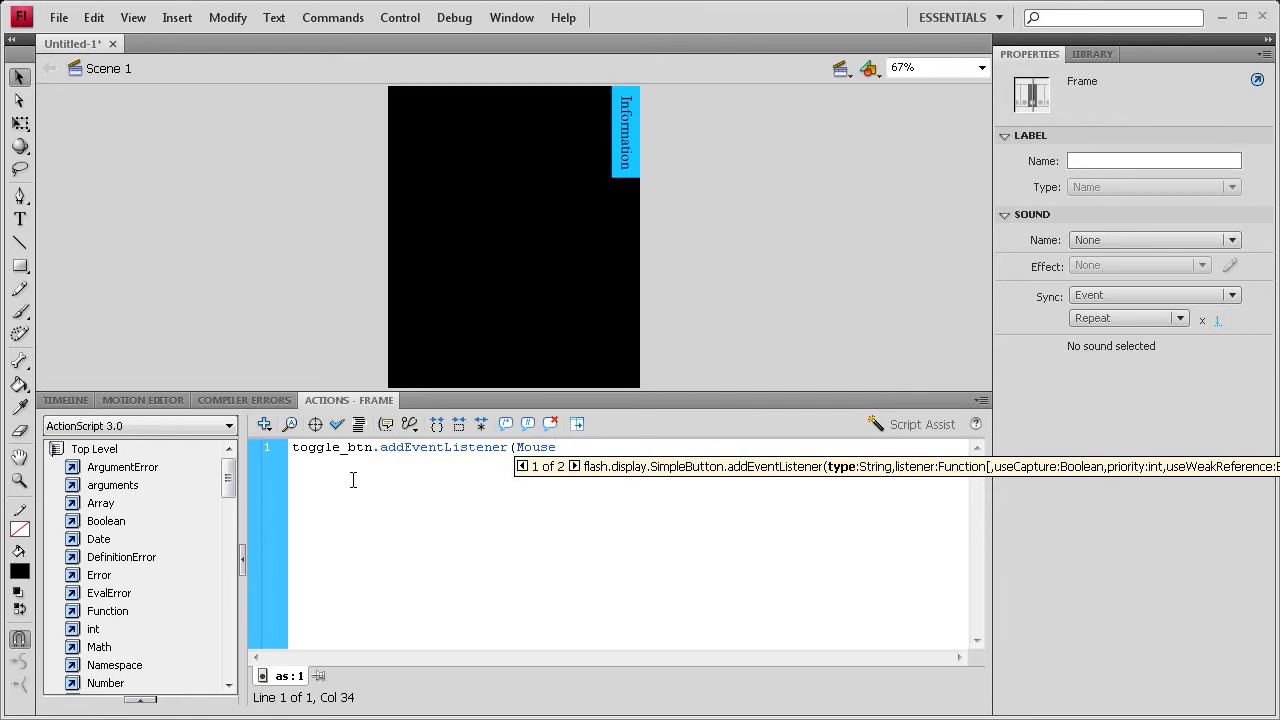
text(Event.CLICK)
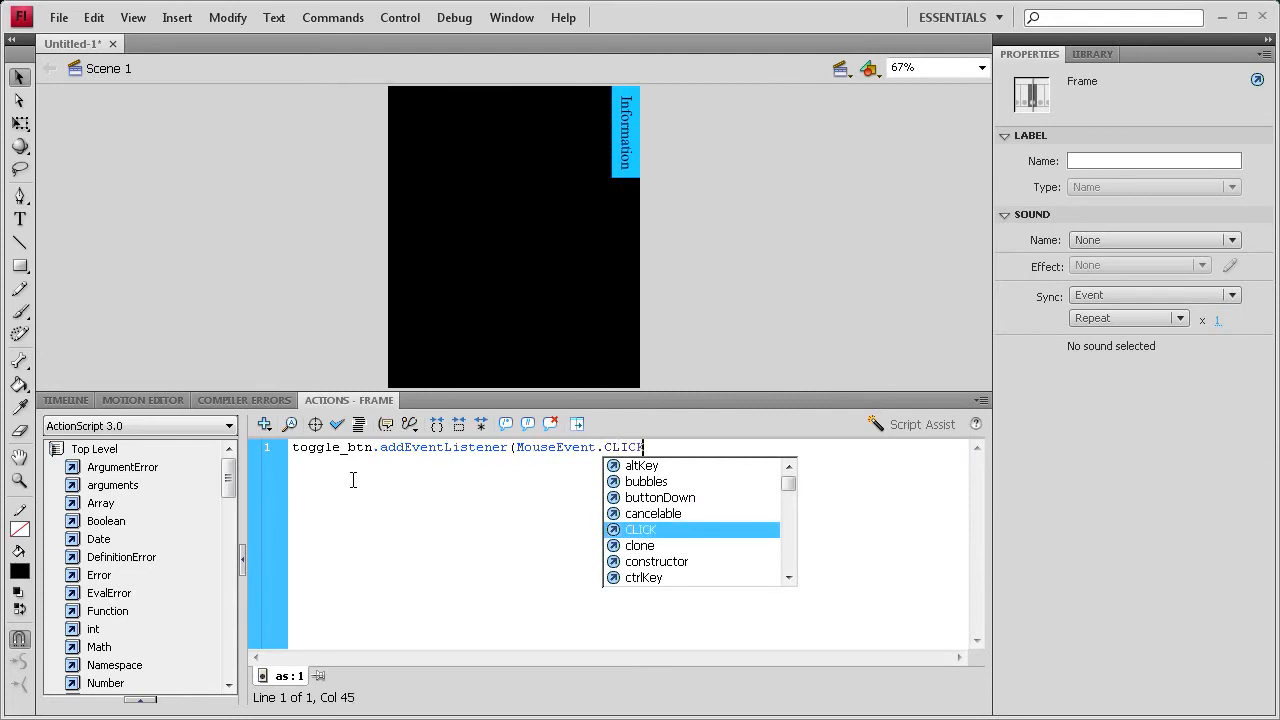
text(,)
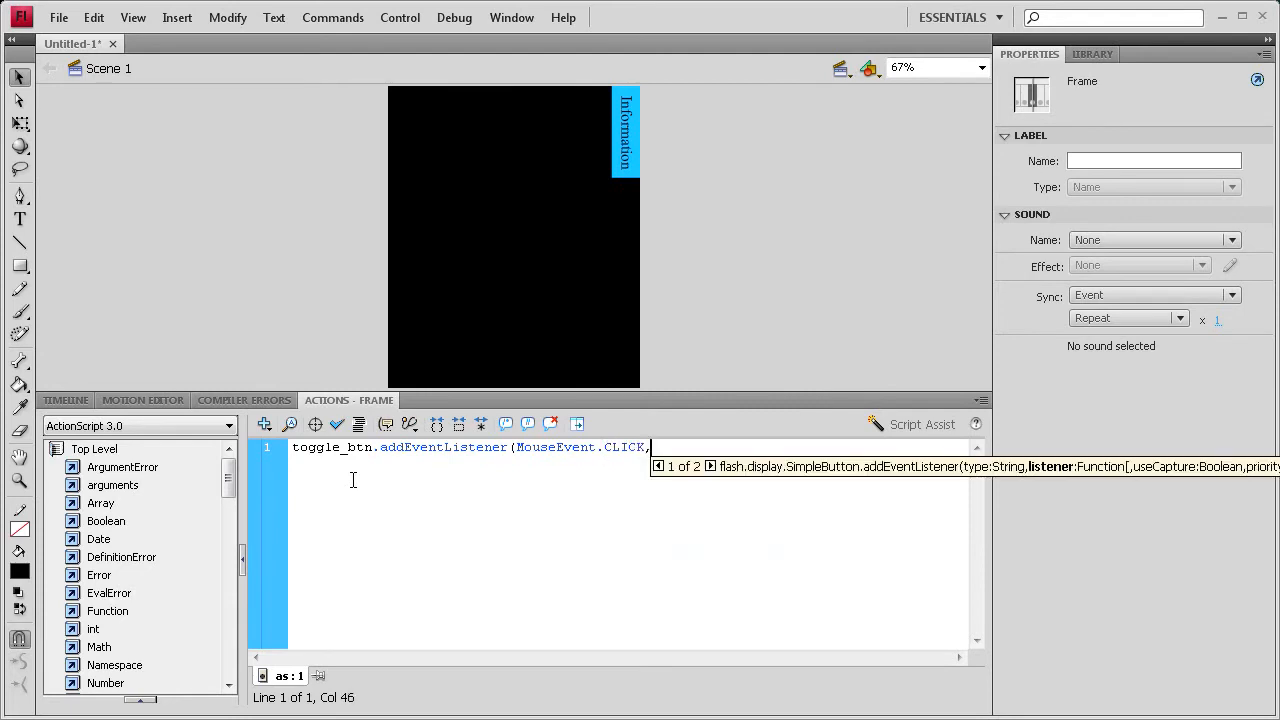
text( toggleContent);)
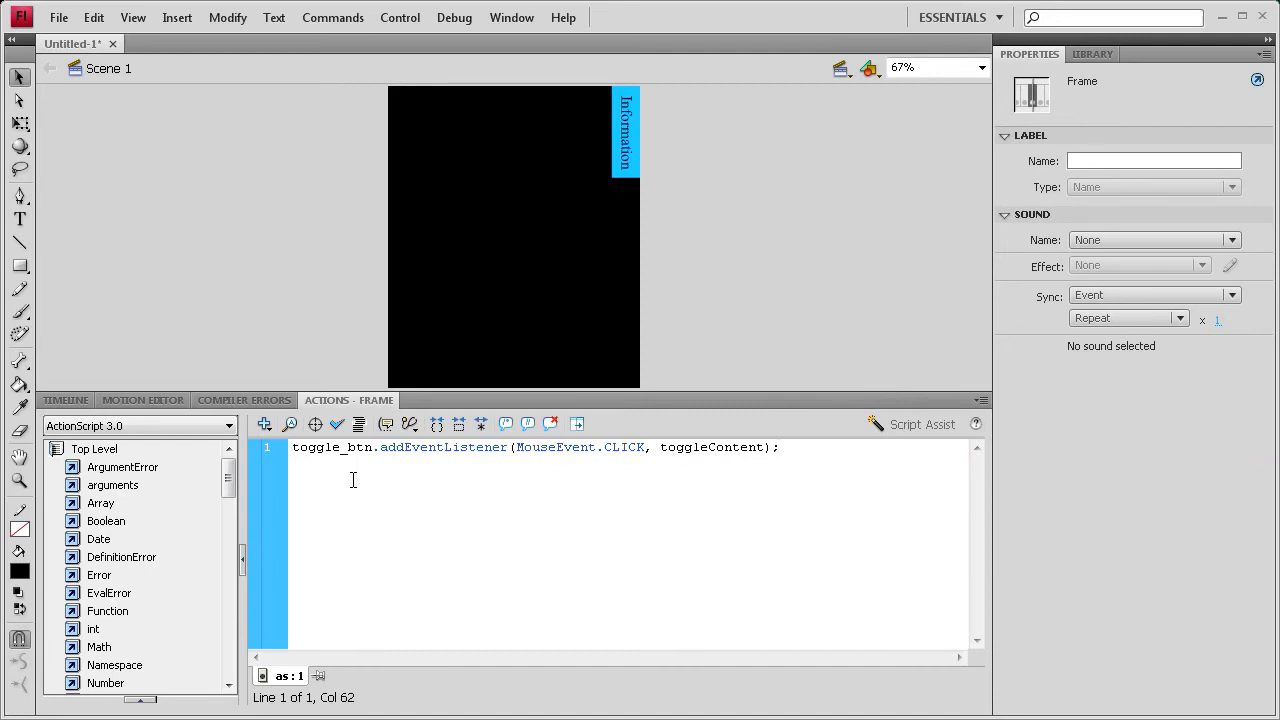
- Declare function toggleContent(event:MouseEvent) with its pair of braces below the event listener, leaving an empty line between them
key(Return)
text(function toggleContent(event:MOUs)
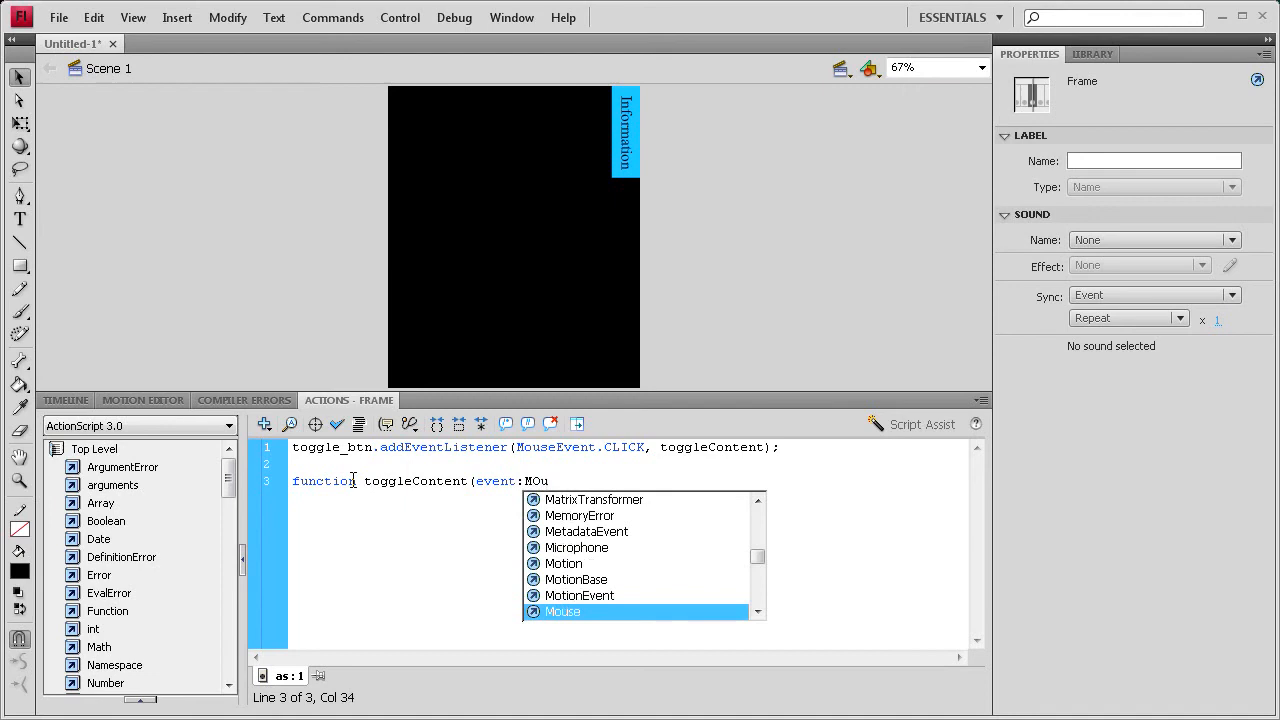
key(BackSpace)
key(BackSpace)
key(BackSpace)
text(ouseEvent)
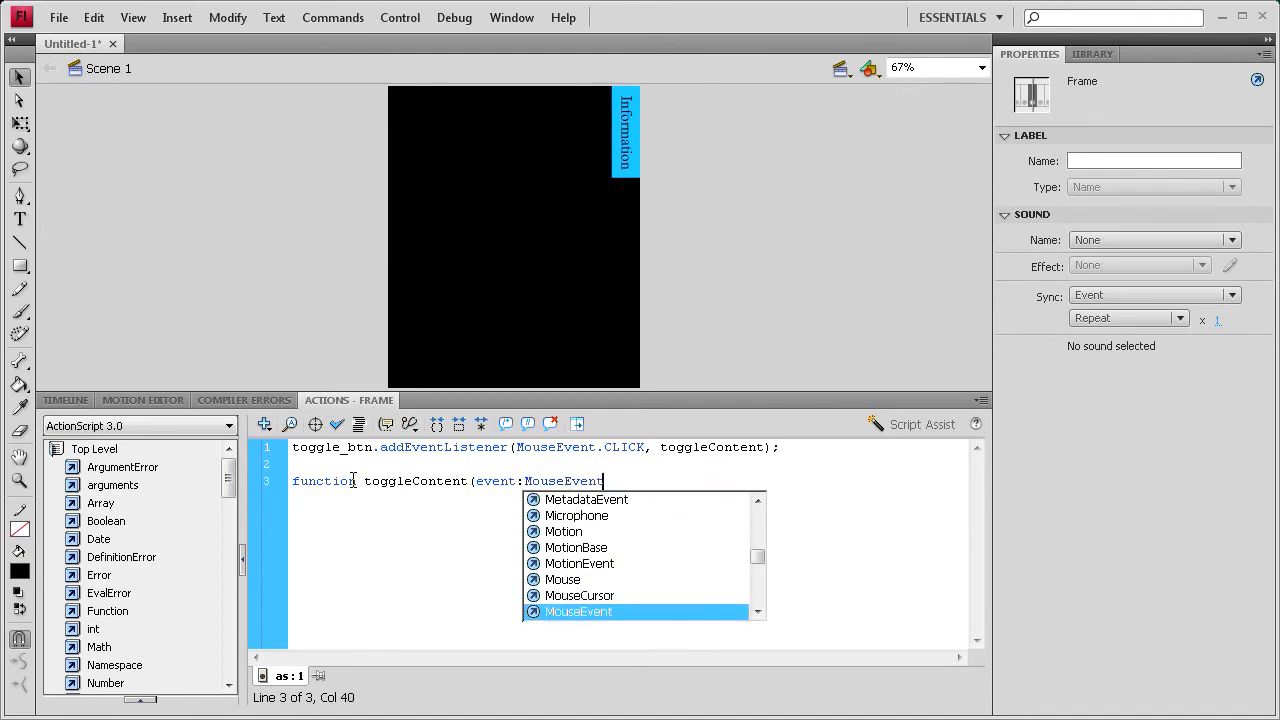
text())
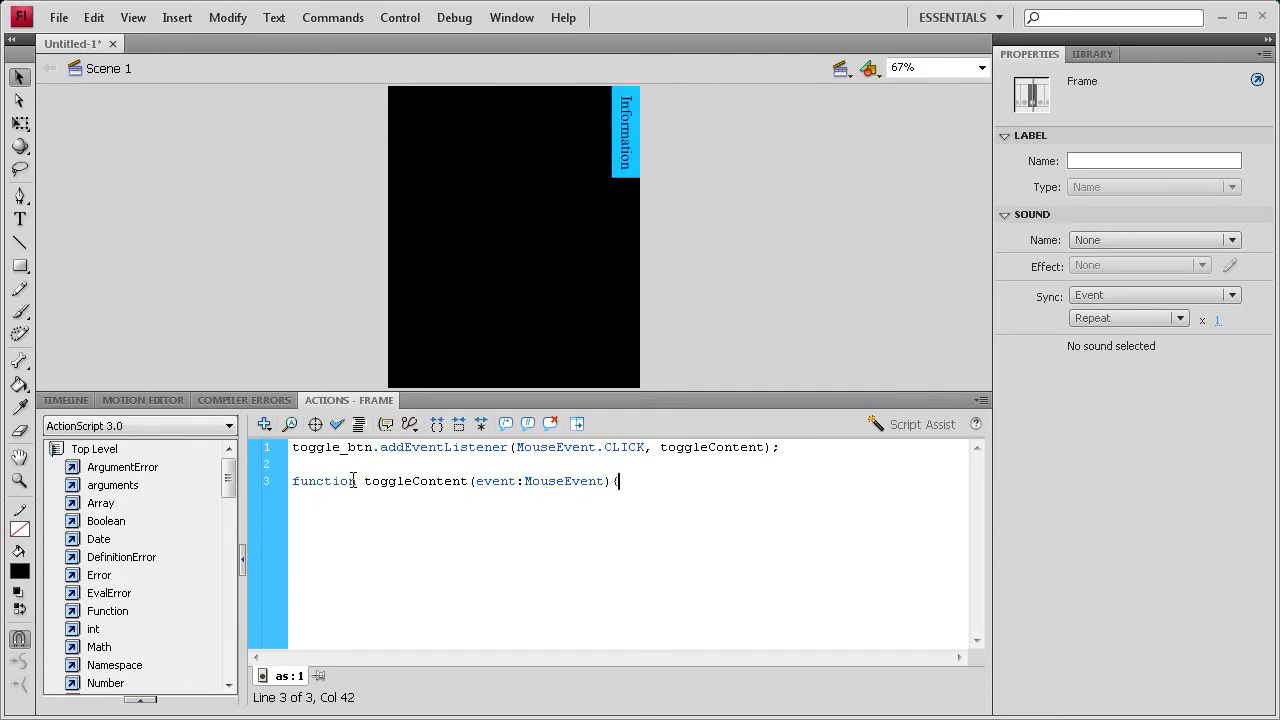
text({)
key(Return)
key(Return)
- Begin an if statement inside toggleContent with the condition togglewindow.currentFrame == 1
text(if(toggle)
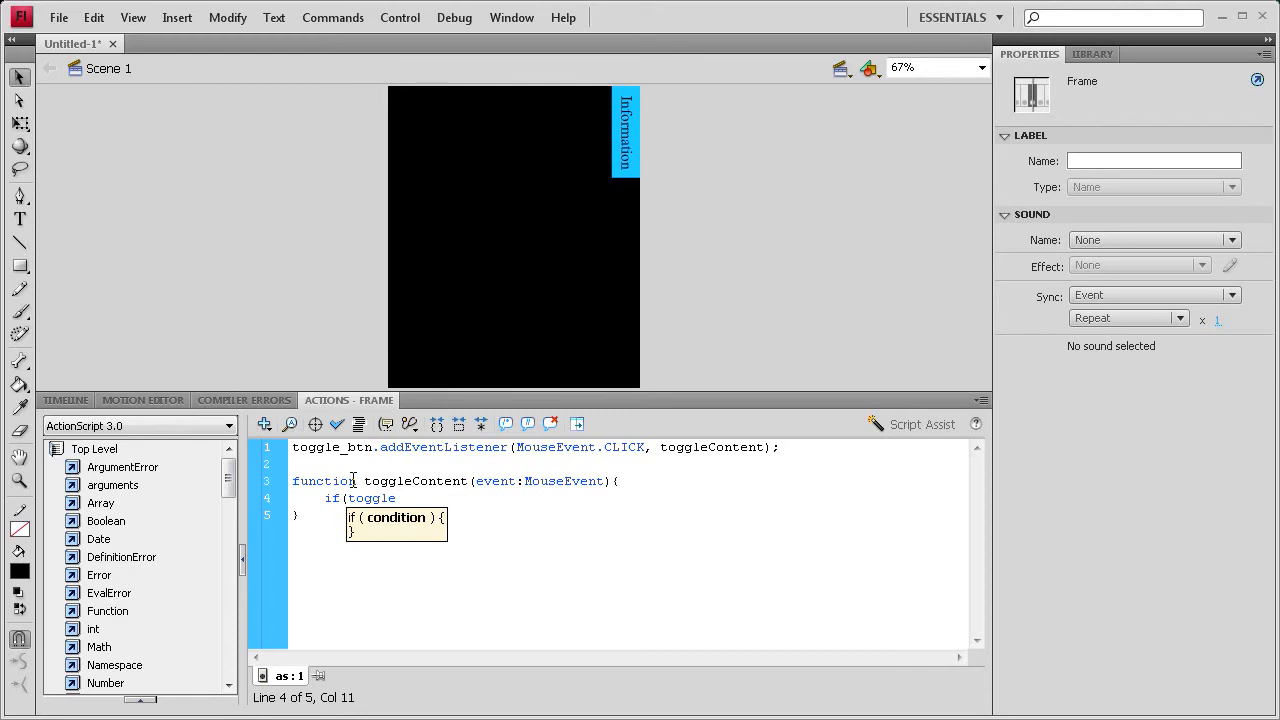
text(wir)
text(dow)
text(.current)
key(BackSpace)
key(BackSpace)
text(Freme)
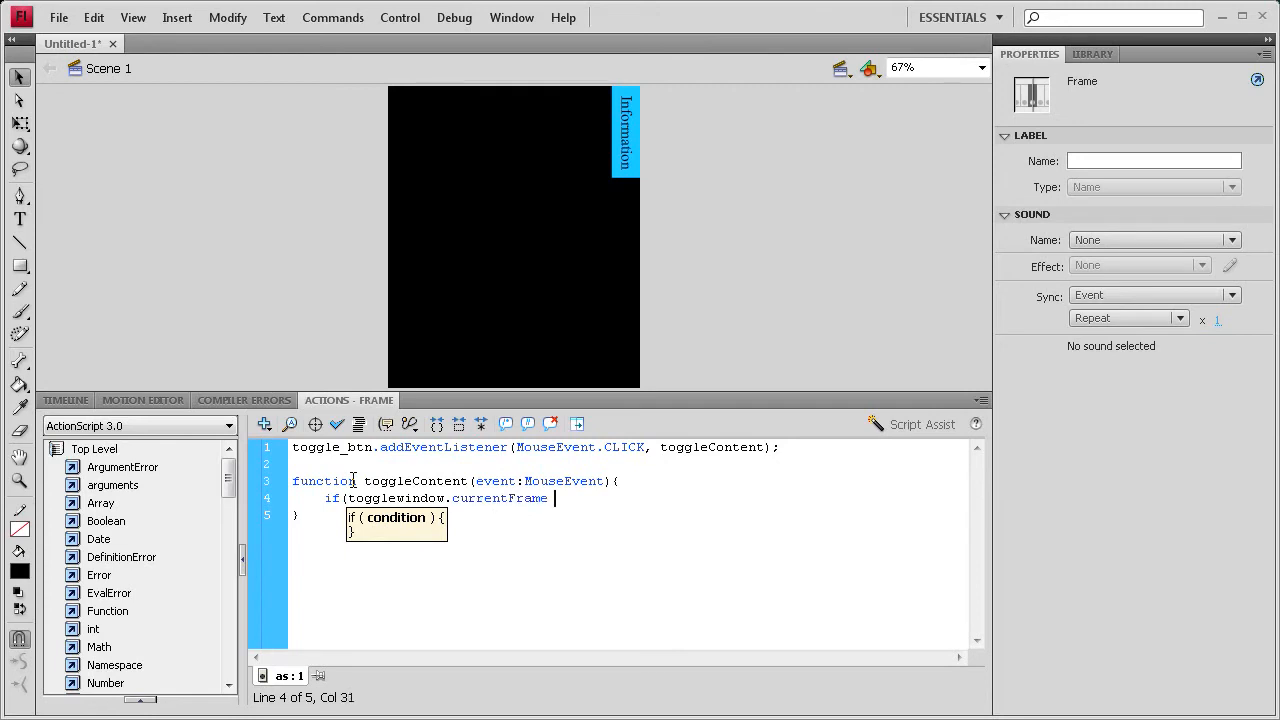
text( == 1))
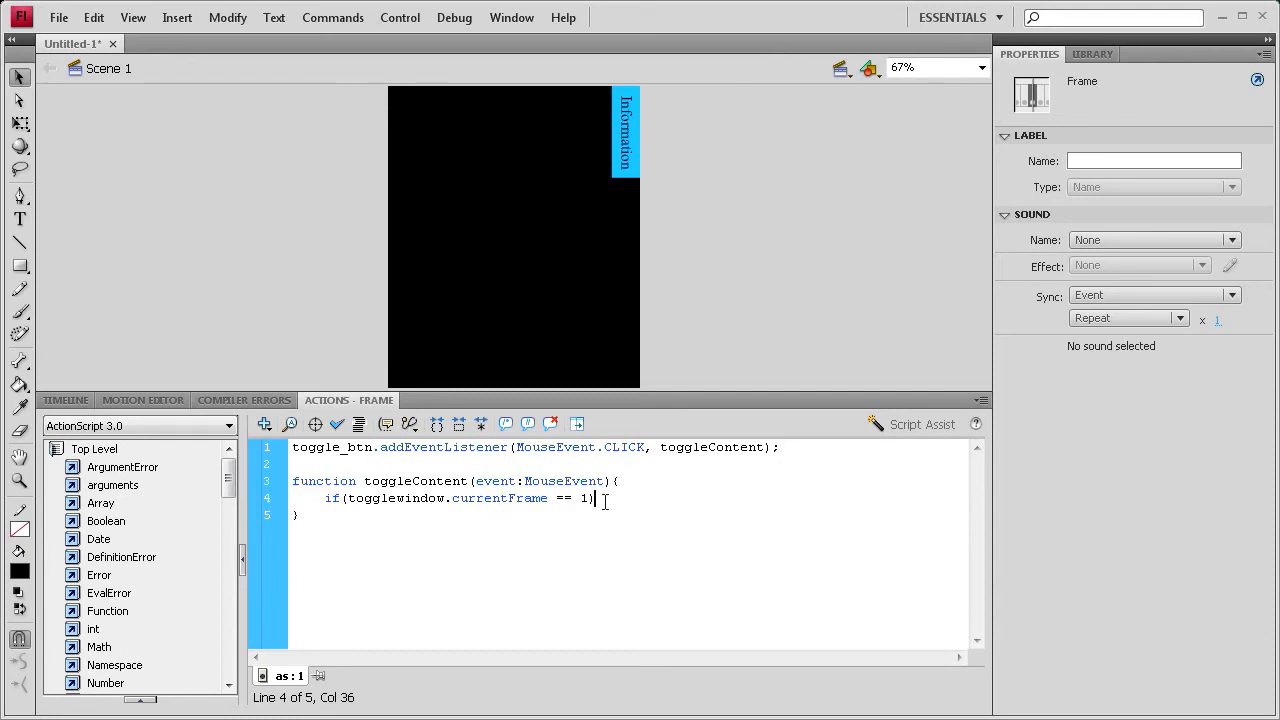
- Give the if statement a braced block containing togglewindow.gotoAndPlay(2);
text({\)
key(Return)
click(622, 498)
key(BackSpace)
key(Return)
text(togglewindow.gotoAndPlay(2))
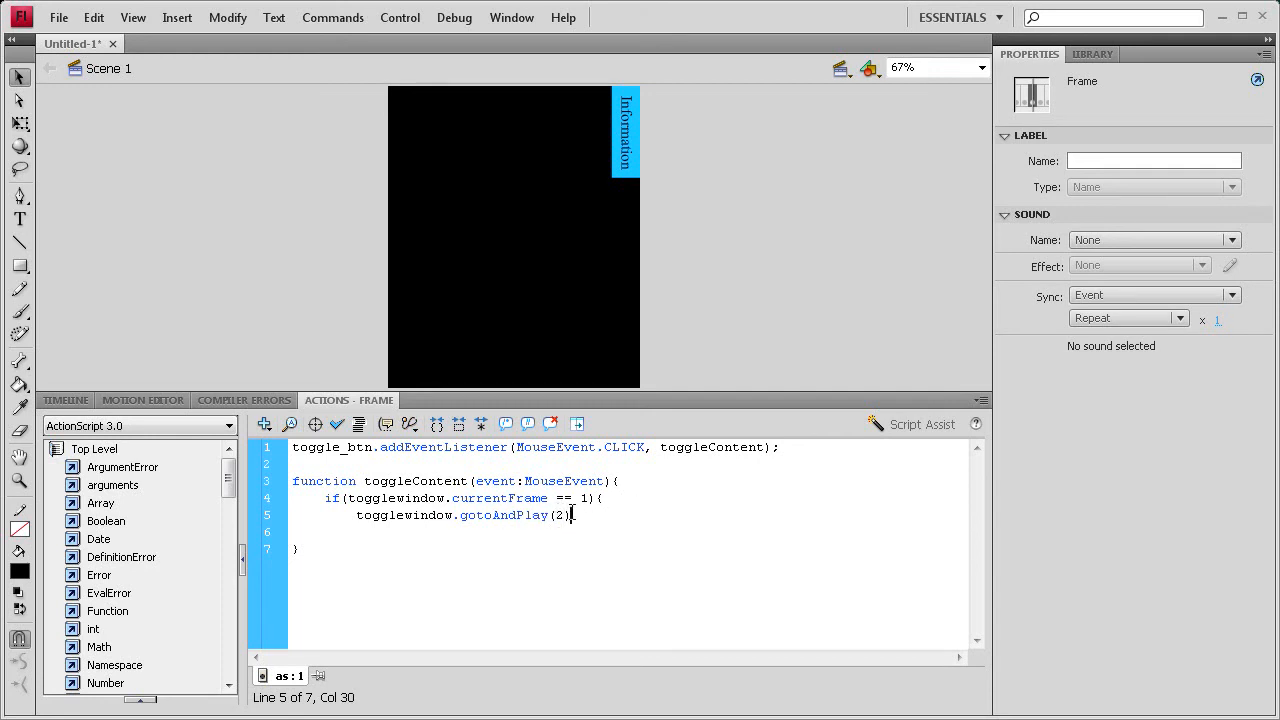
text(;)
drag(572, 502, 590, 502)
click(590, 501)
click(338, 532)
- Add an else branch after the if block, with an opening brace and the line togglewindow.gotoAndPlay(12);
key(Return)
text(else{)
key(Return)
text(togglewindow.gotoAndP)
key(BackSpace)
text(Play)
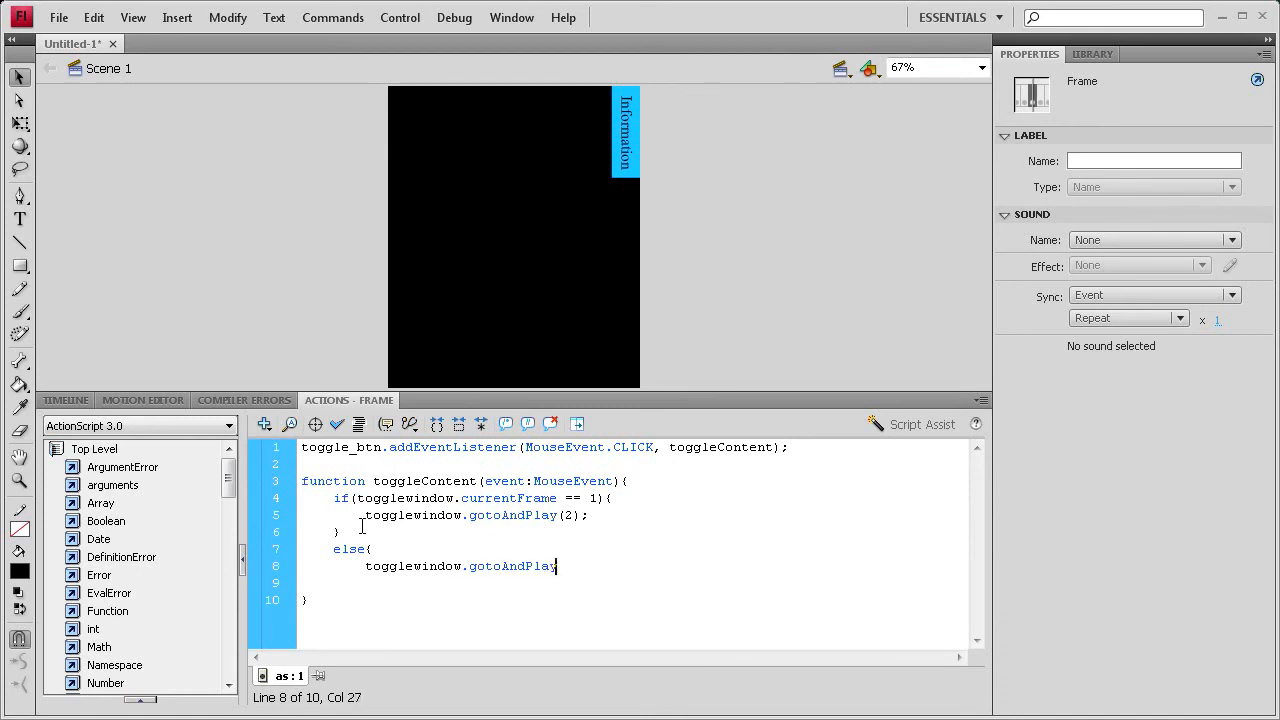
text((12);)
- Test the movie, close the preview and examine the compiler error list
click(400, 17)
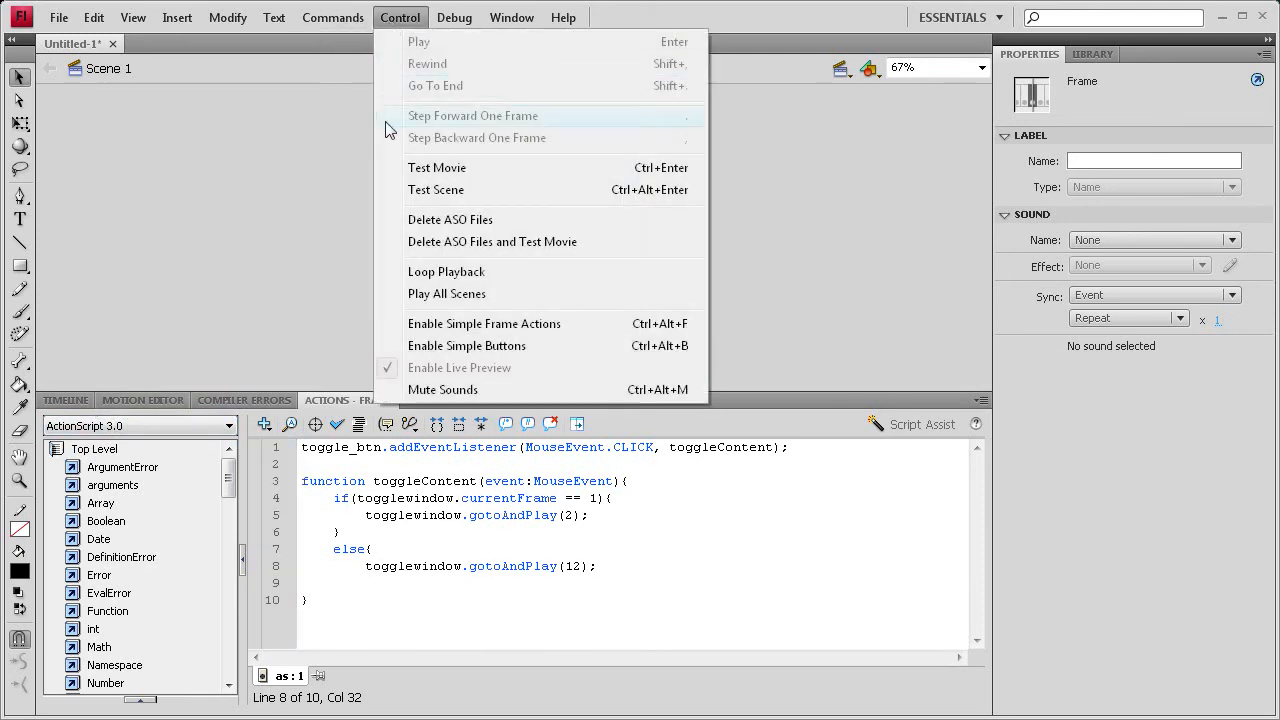
click(408, 170)
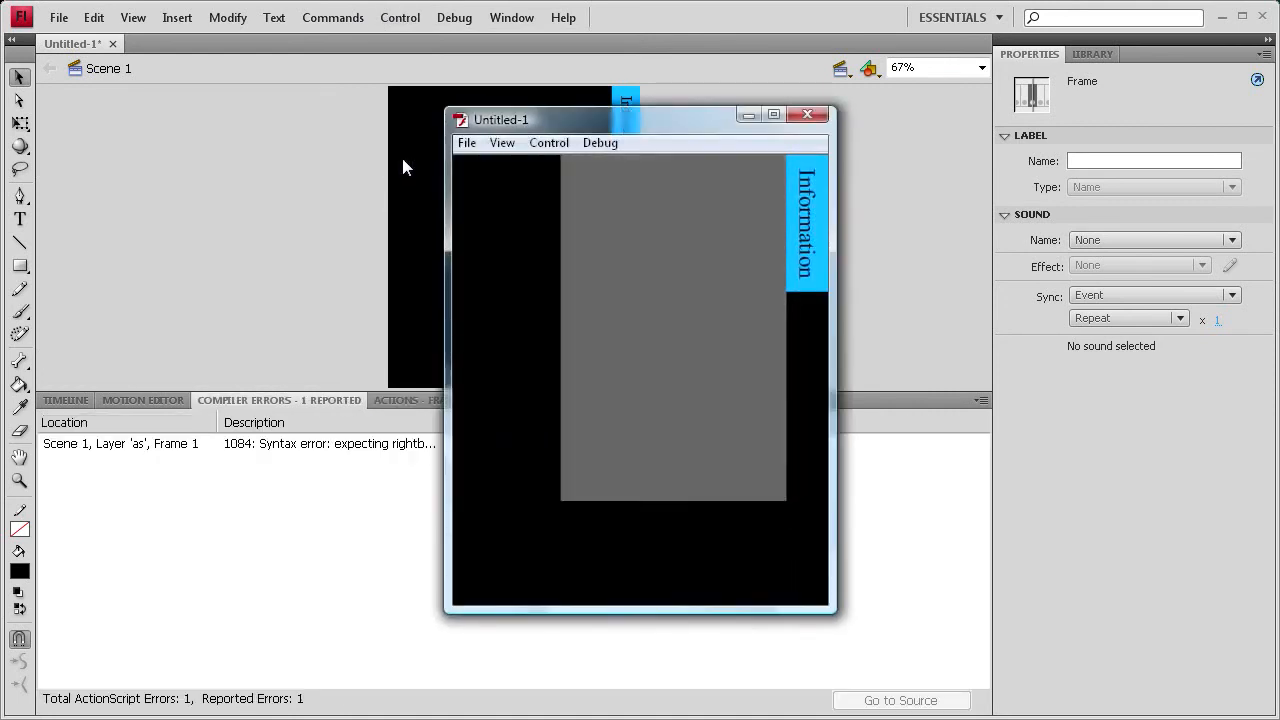
click(806, 116)
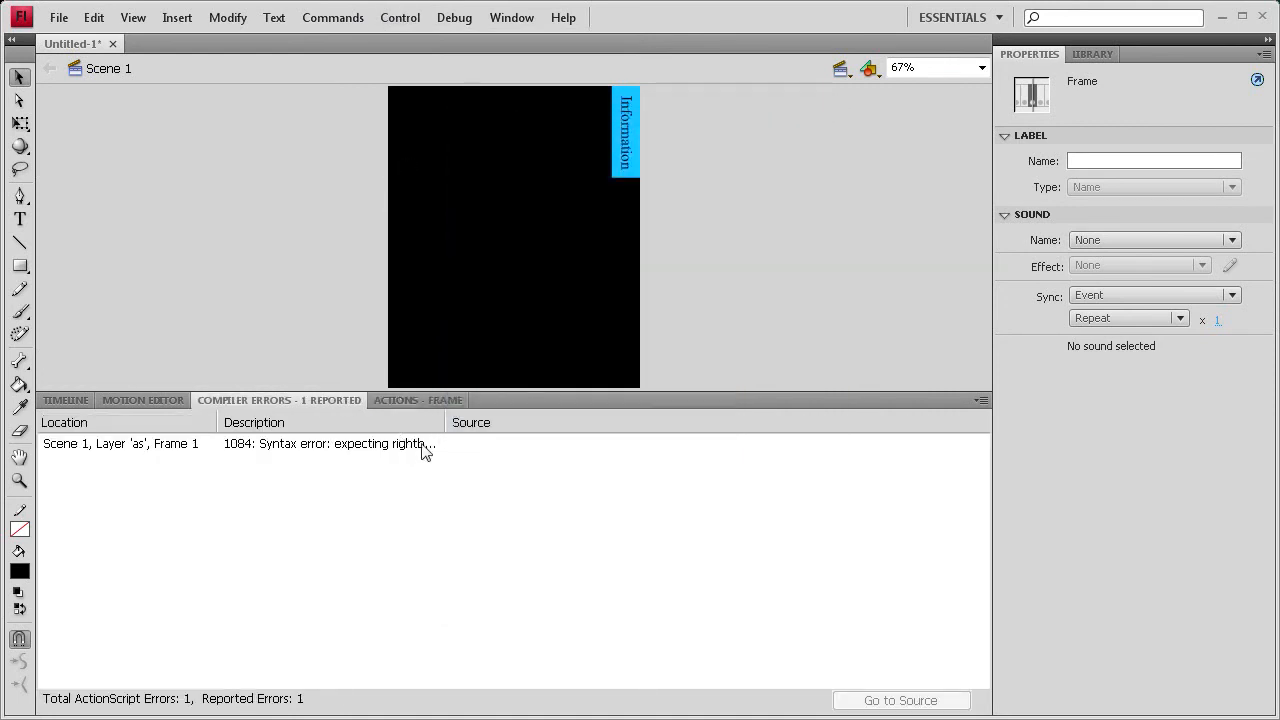
click(421, 445)
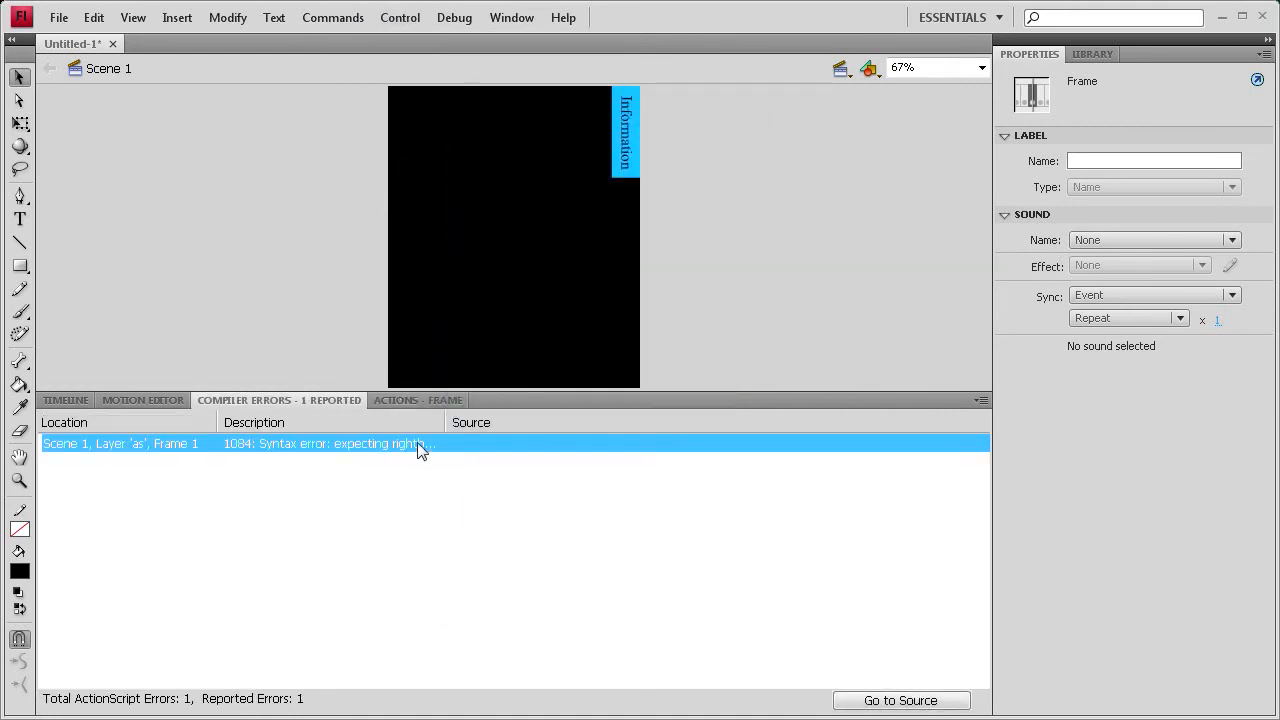
- Close the else block in the frame script with a brace below togglewindow.gotoAndPlay(12);
click(75, 400)
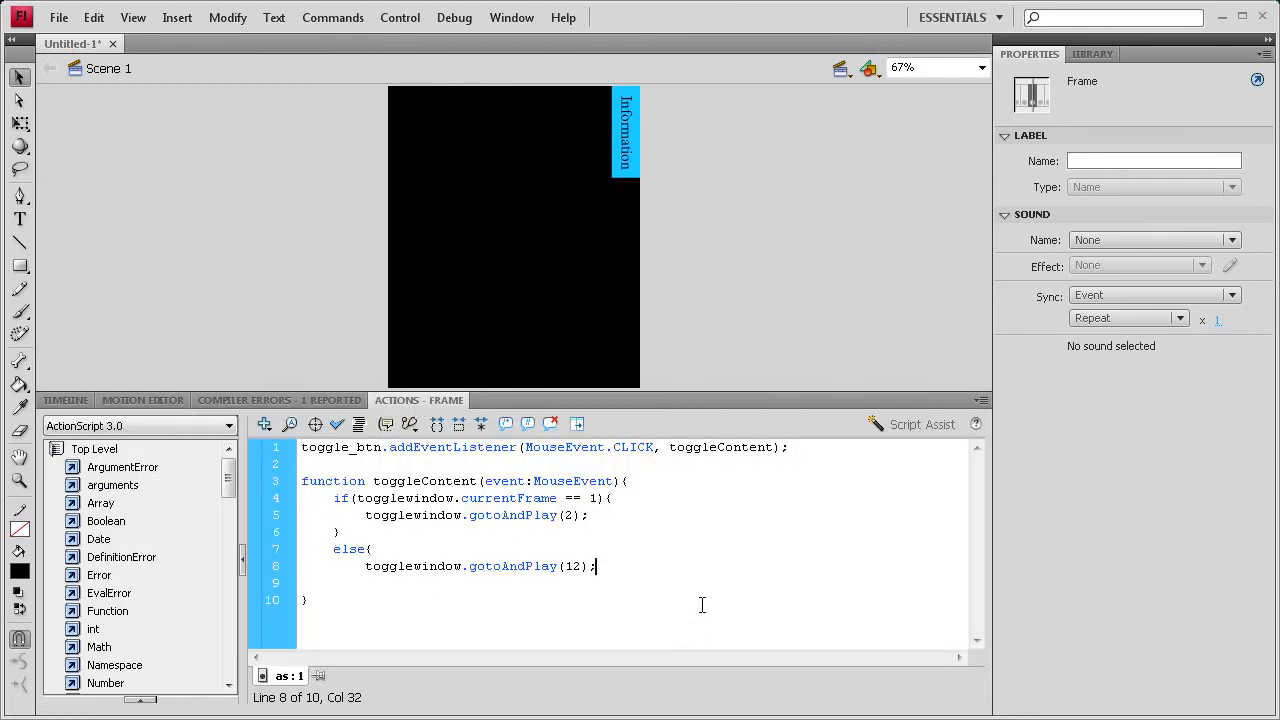
key(Return)
text(})
- Test the movie, toggle the window several times with the Information button, and close the preview
click(400, 17)
click(345, 167)
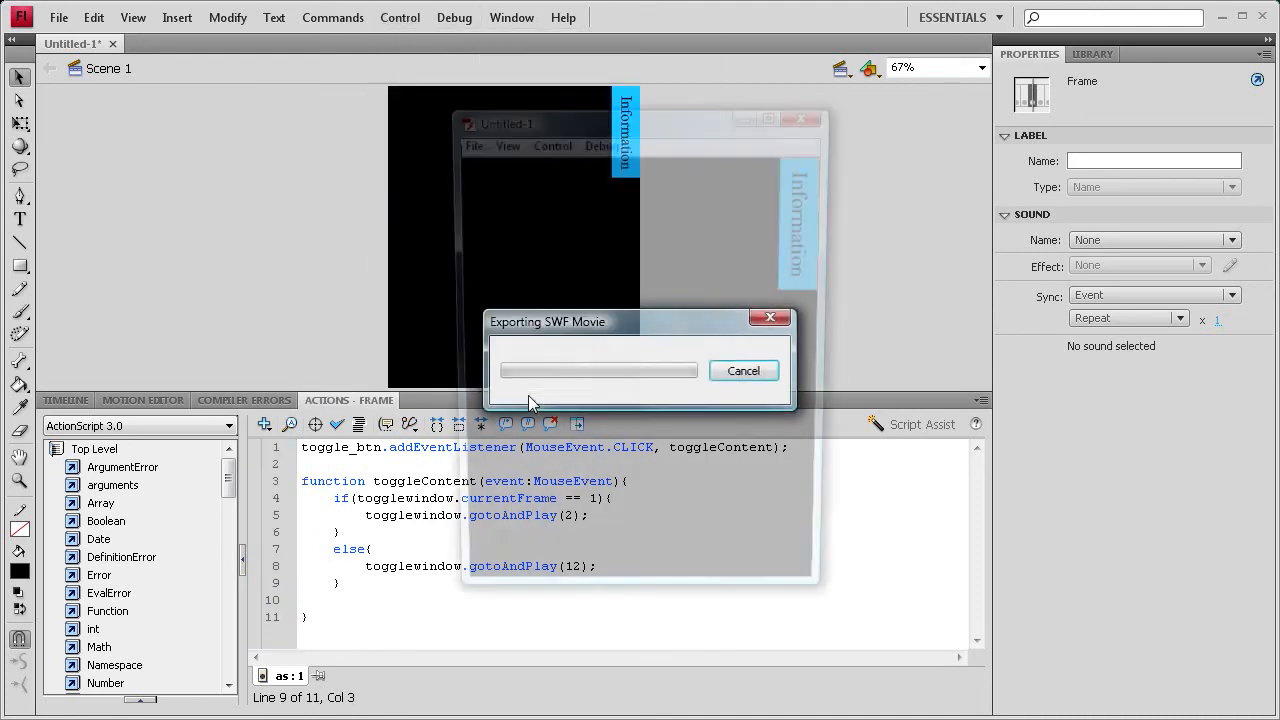
click(802, 235)
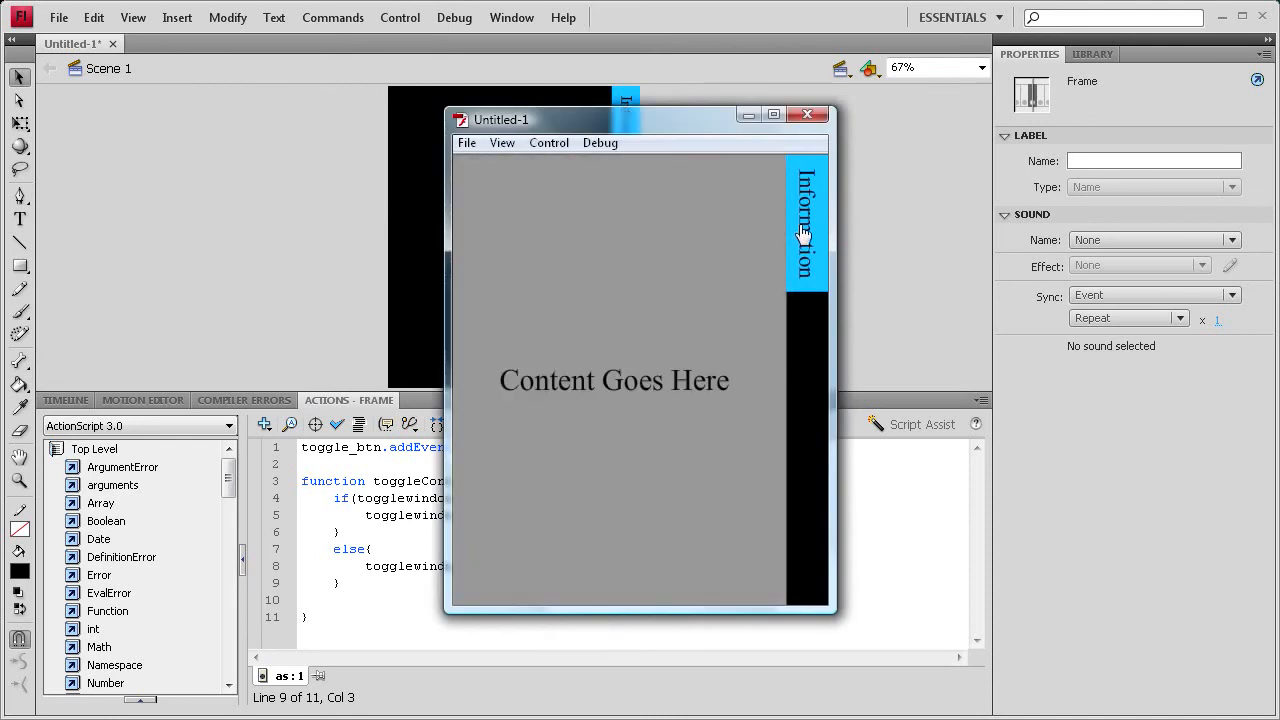
click(803, 234)
click(803, 234)
click(802, 236)
click(803, 212)
click(800, 213)
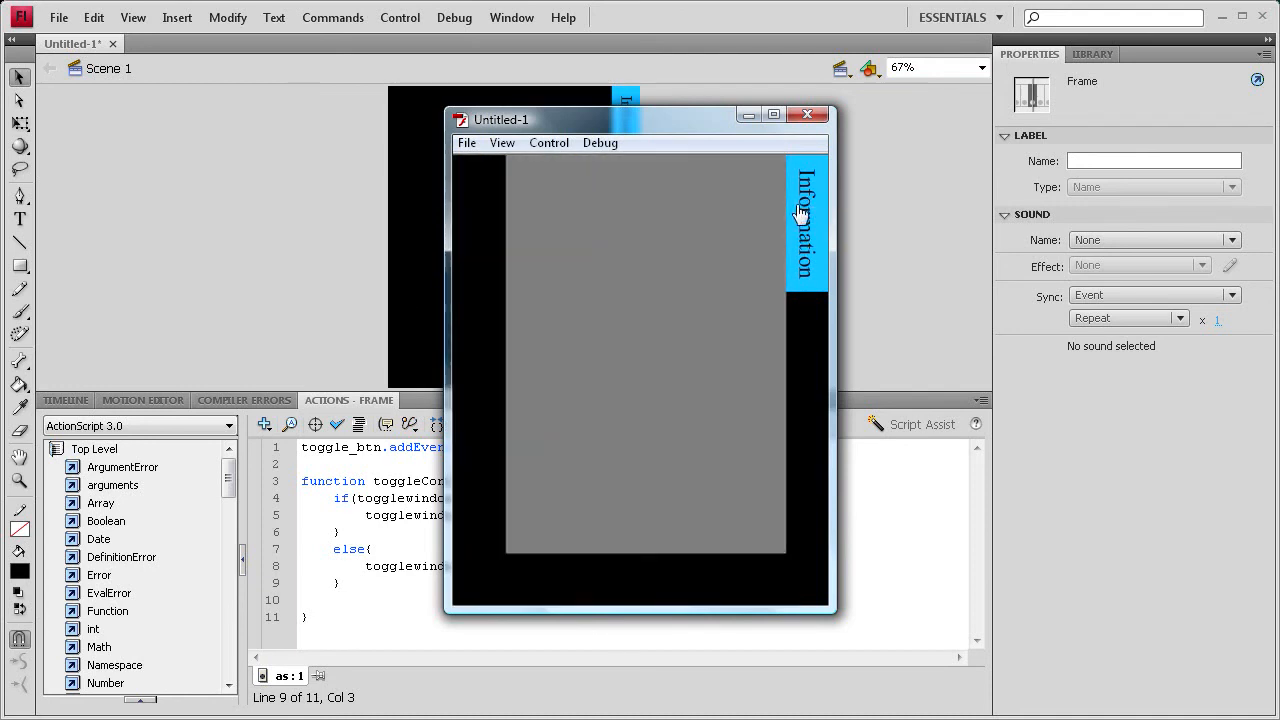
click(792, 213)
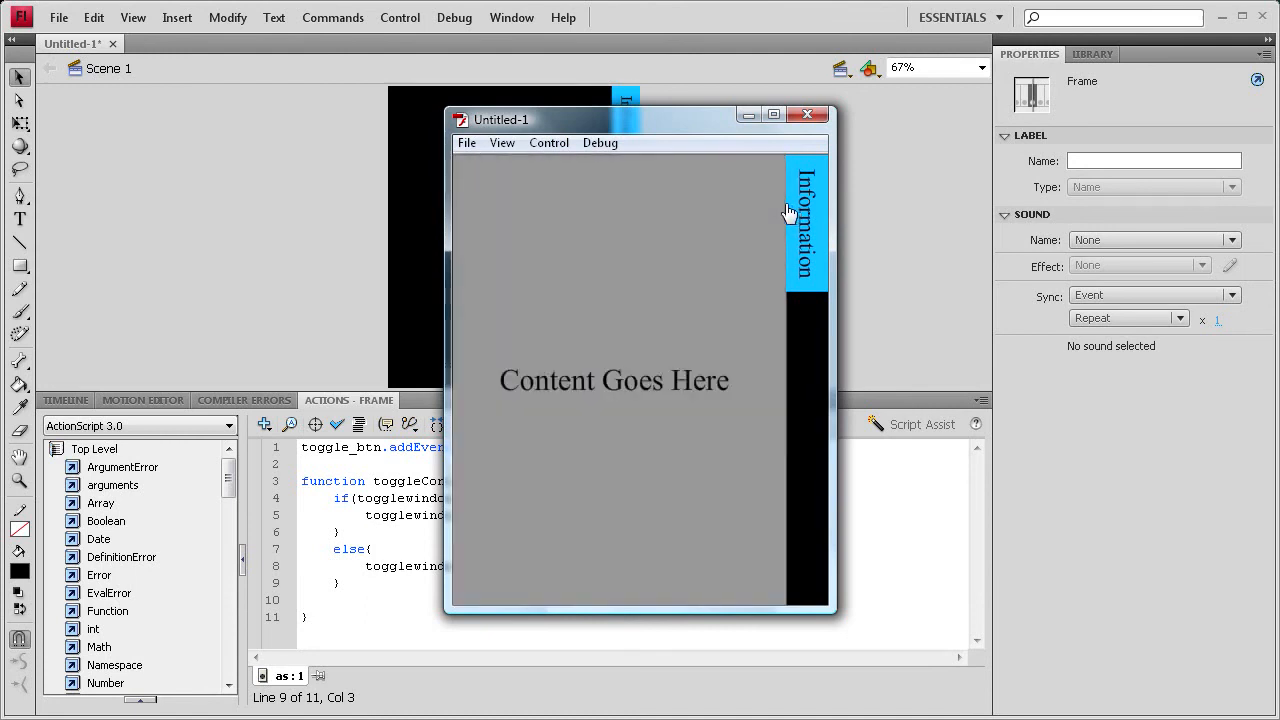
click(807, 115)
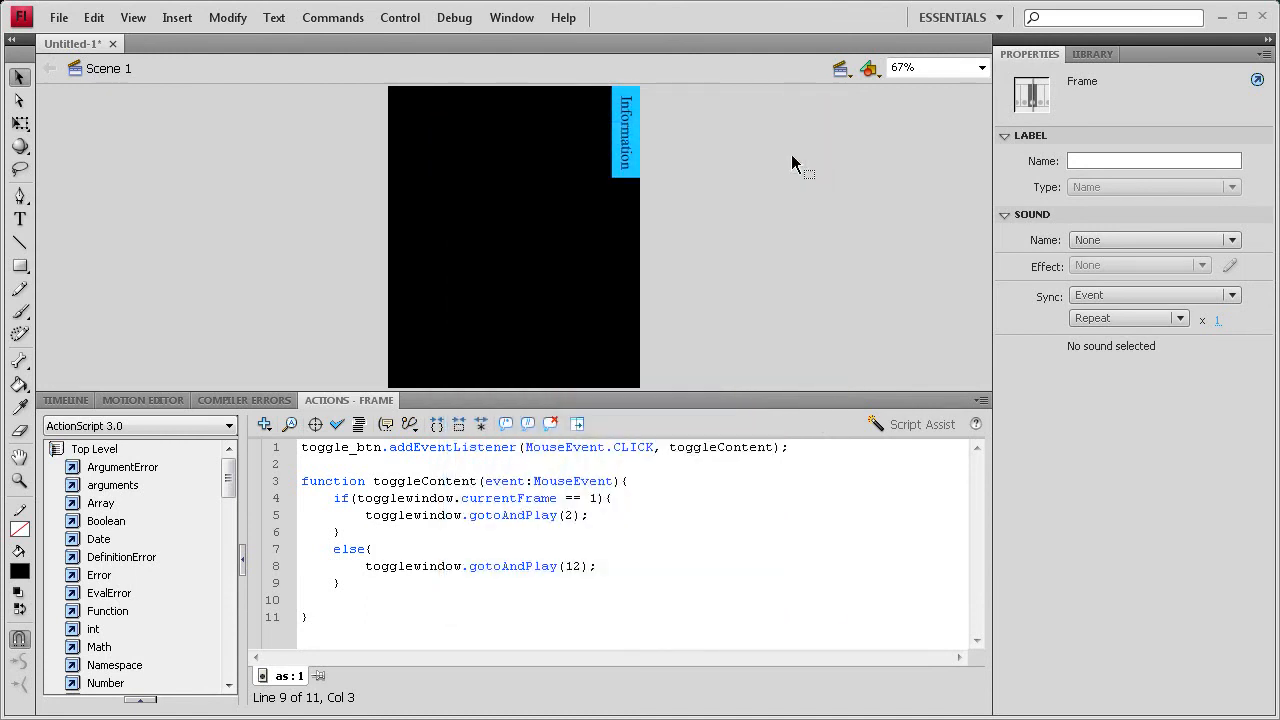